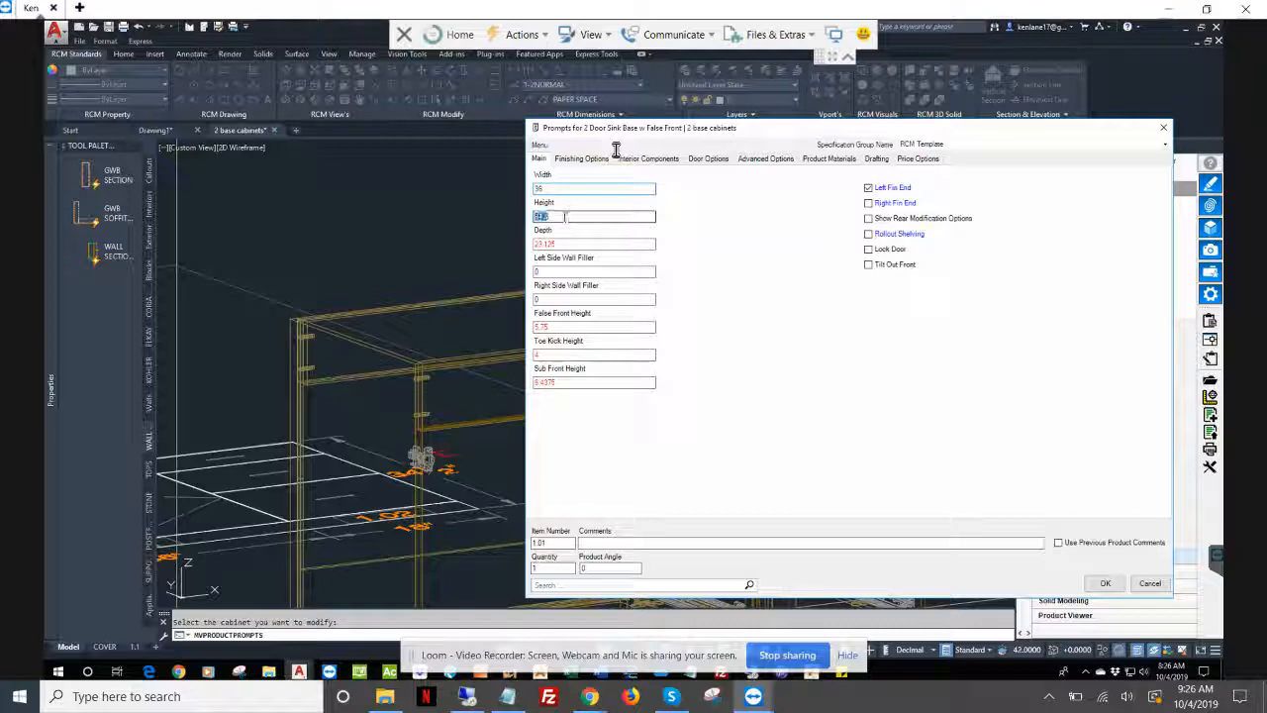
- Set the 2 Door Sink Base w False Front cabinet's height to 32.5 and apply the change
{"action": "type", "text": "32"}
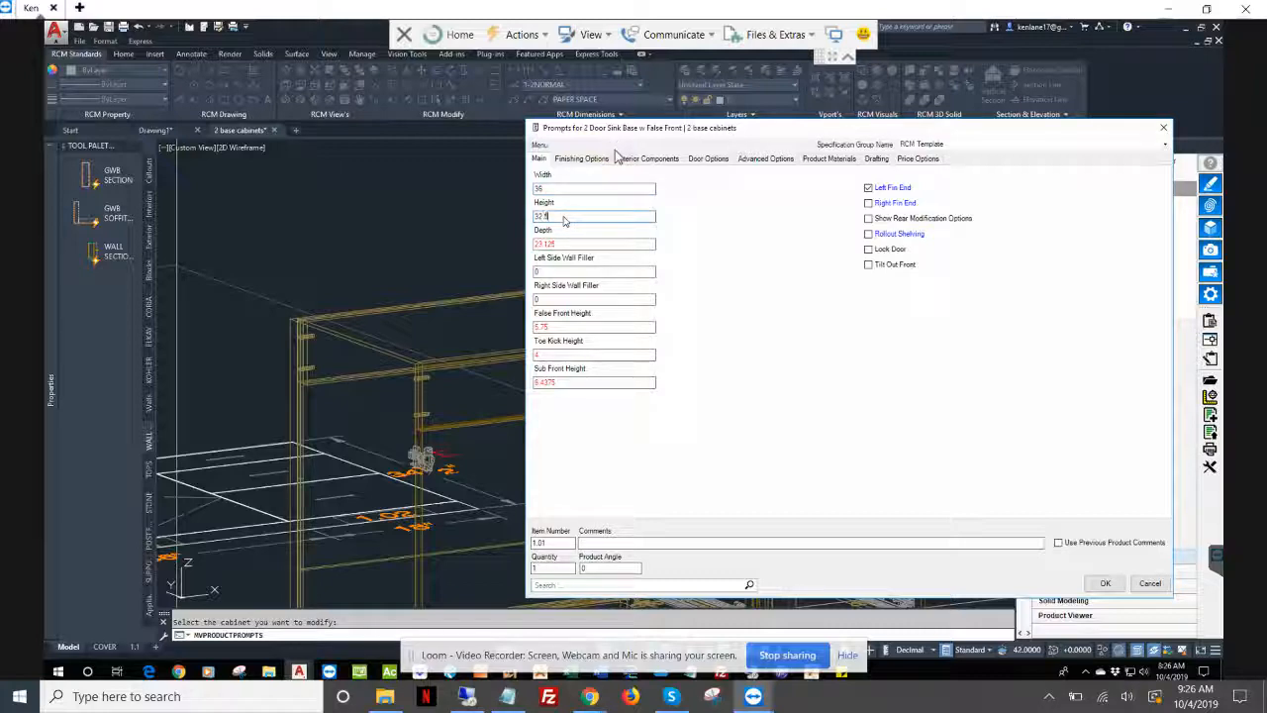
{"action": "type", "text": ".5"}
{"action": "key", "text": "Return"}
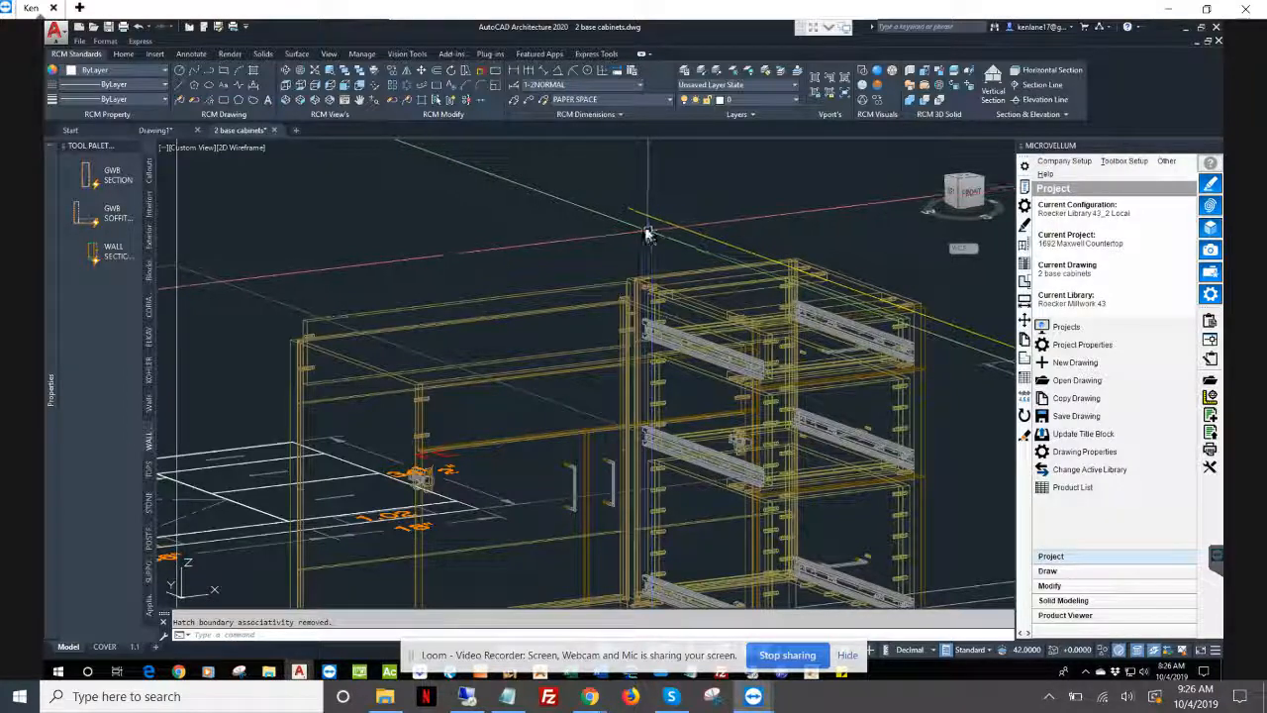
- Examine the Carcass Base cut parts in the sink base's design data, from the base sides to the back split parts, and close without saving
{"action": "scroll", "coordinate": [470, 307], "scroll_direction": "down", "scroll_amount": 2}
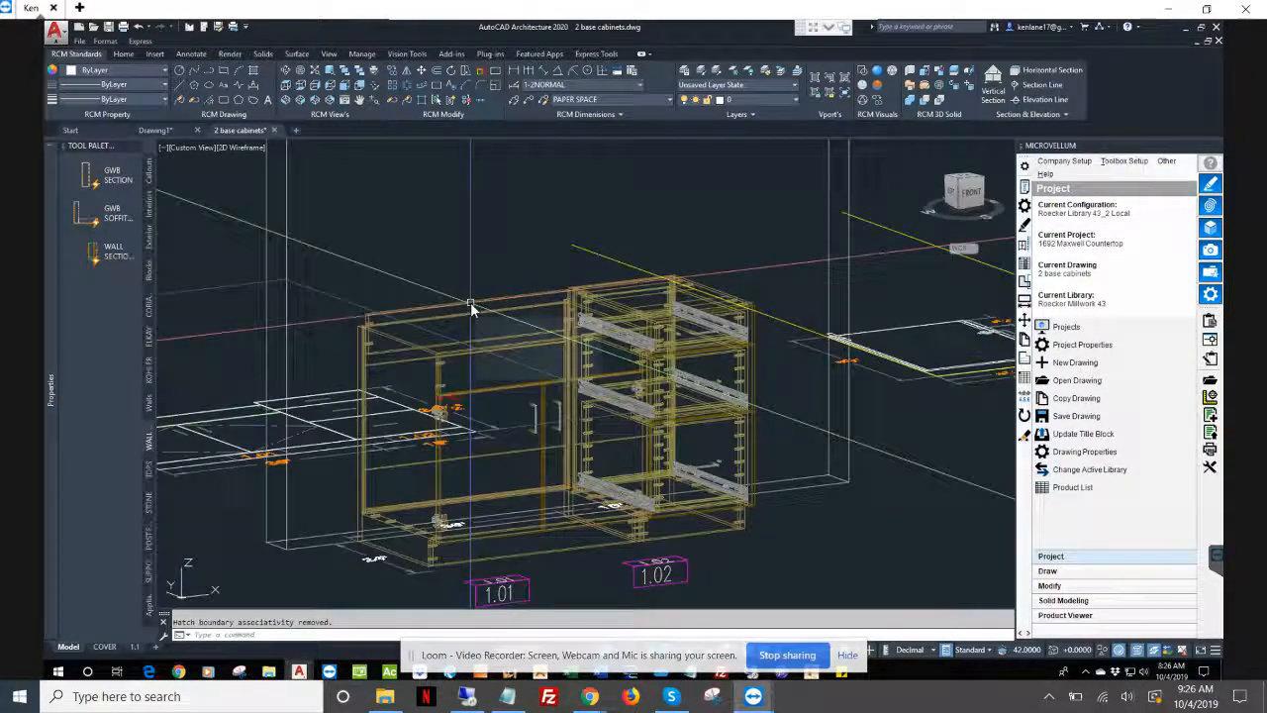
{"action": "scroll", "coordinate": [470, 302], "scroll_direction": "up", "scroll_amount": 2}
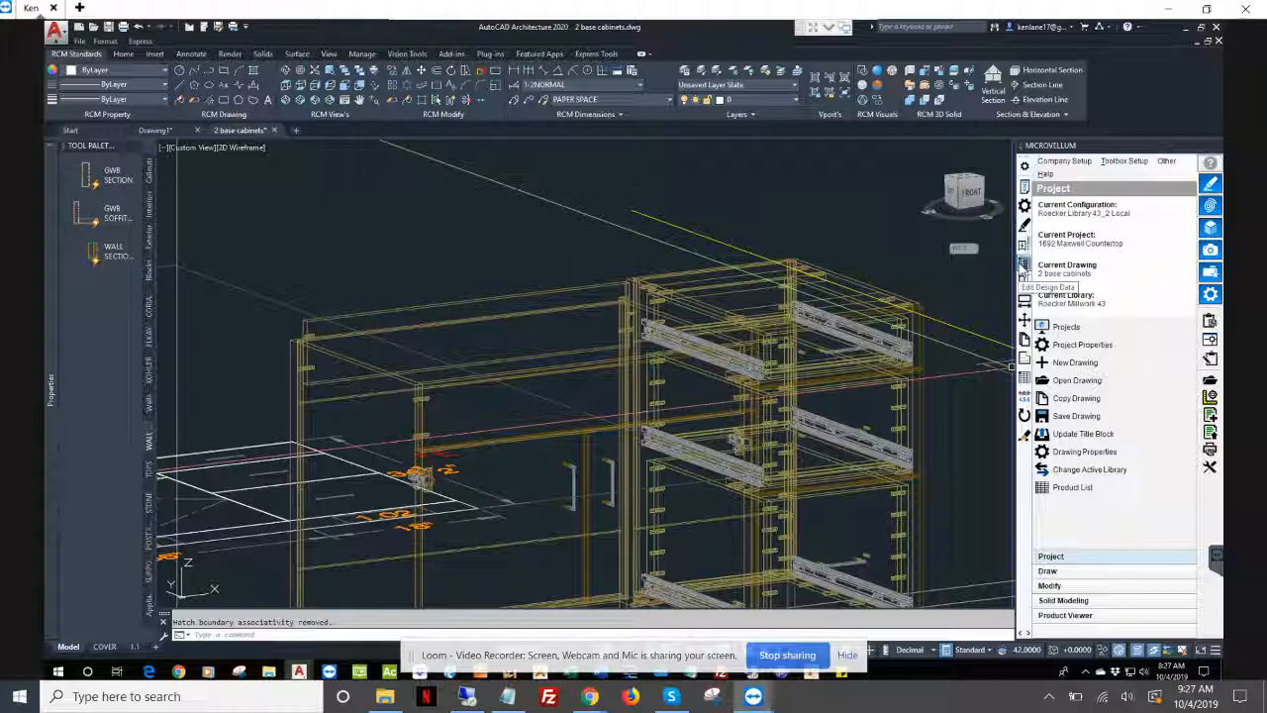
{"action": "left_click", "coordinate": [1024, 264]}
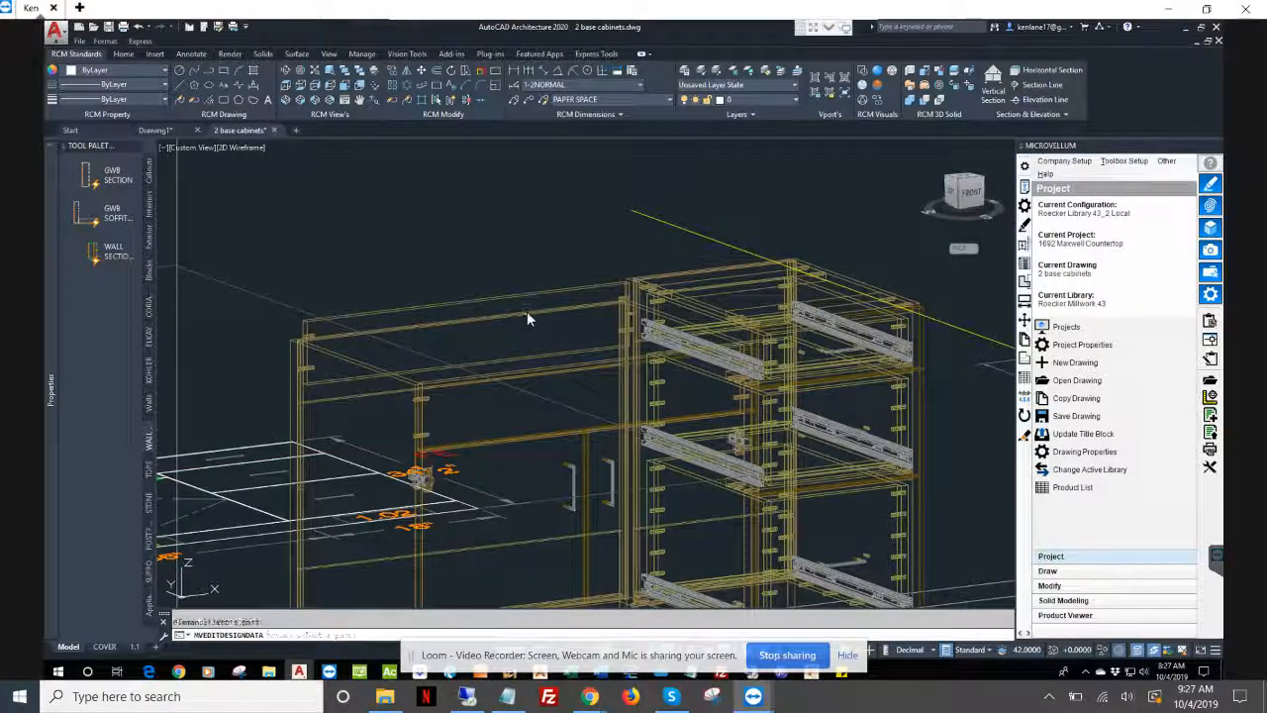
{"action": "left_click", "coordinate": [546, 286]}
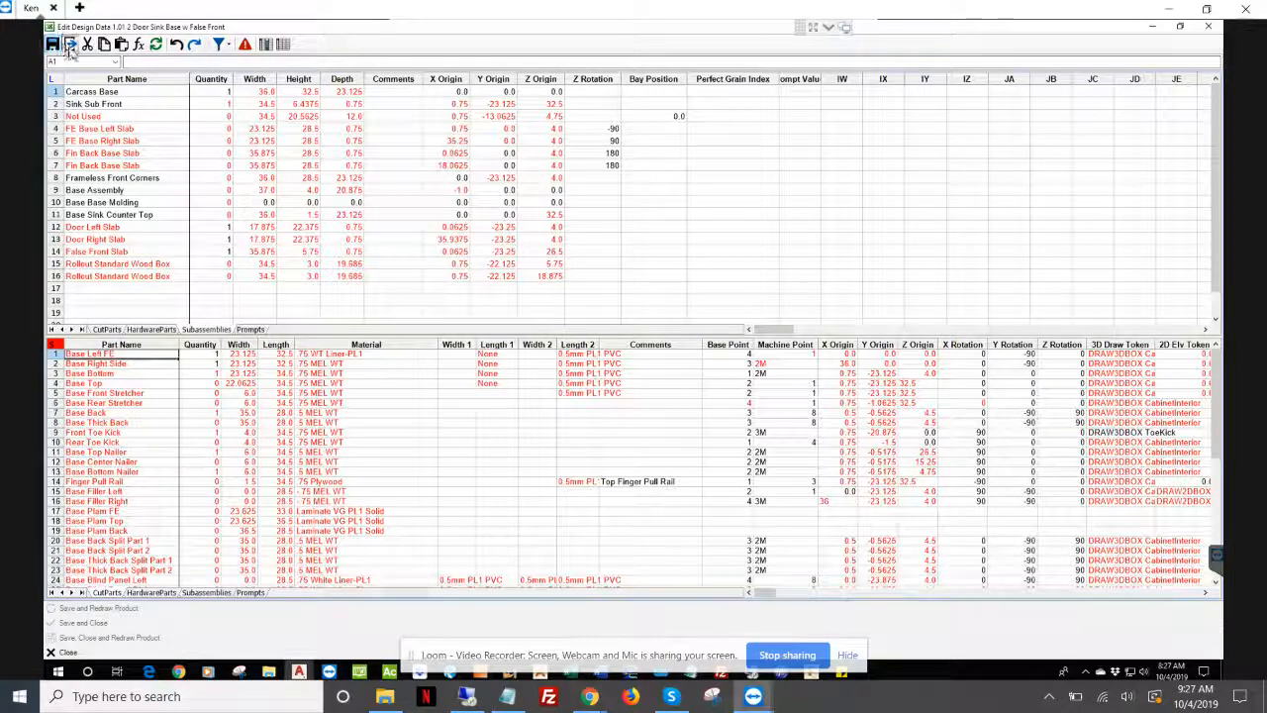
{"action": "left_click", "coordinate": [107, 365]}
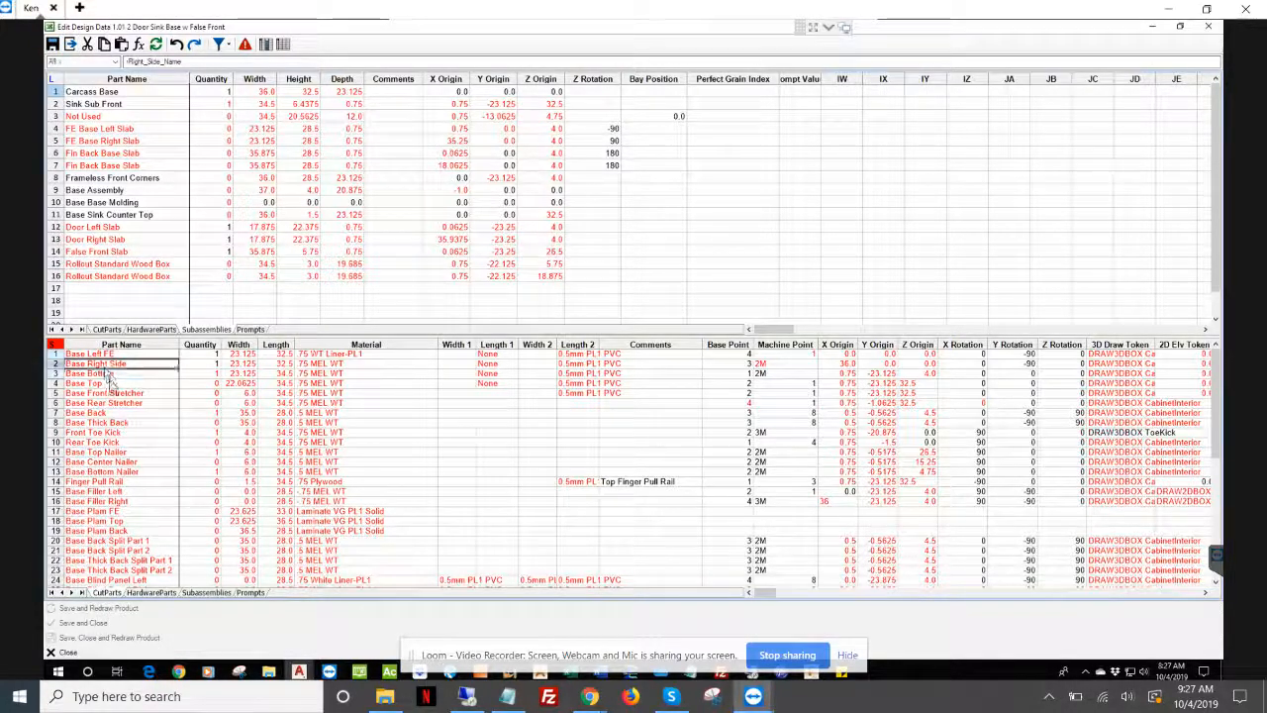
{"action": "left_click_drag", "start_coordinate": [111, 376], "coordinate": [118, 560]}
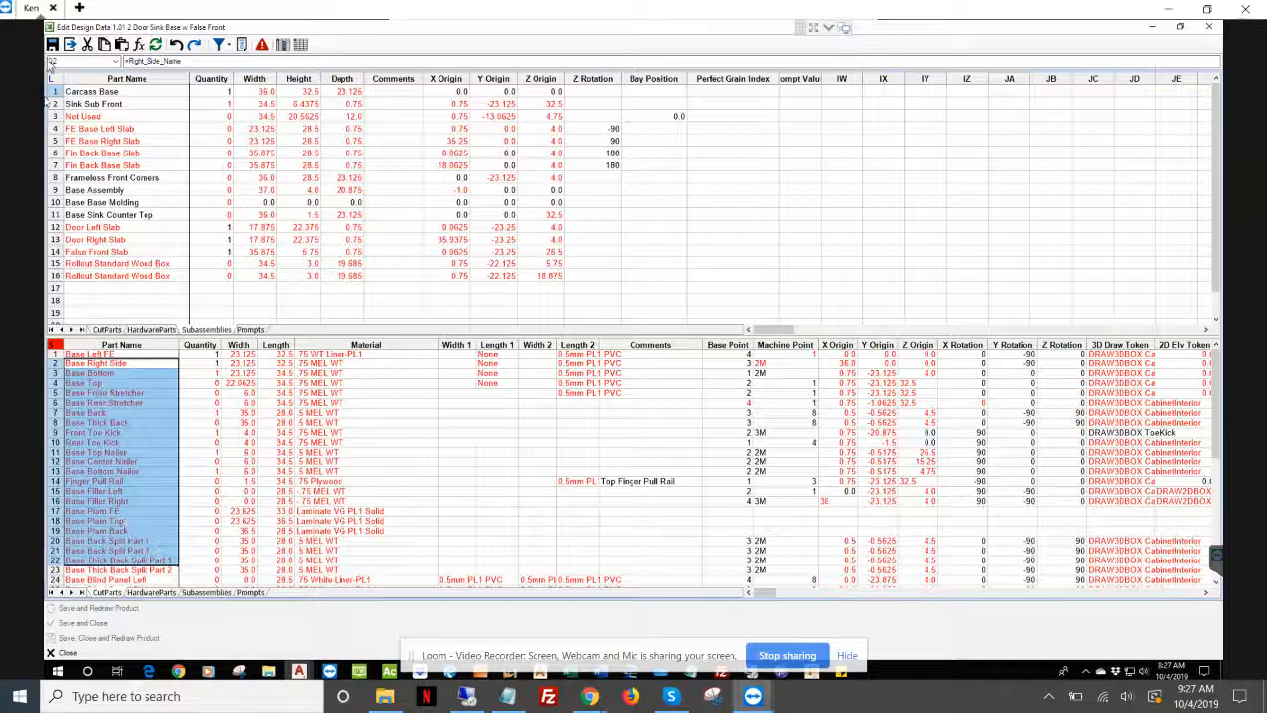
{"action": "left_click", "coordinate": [69, 44]}
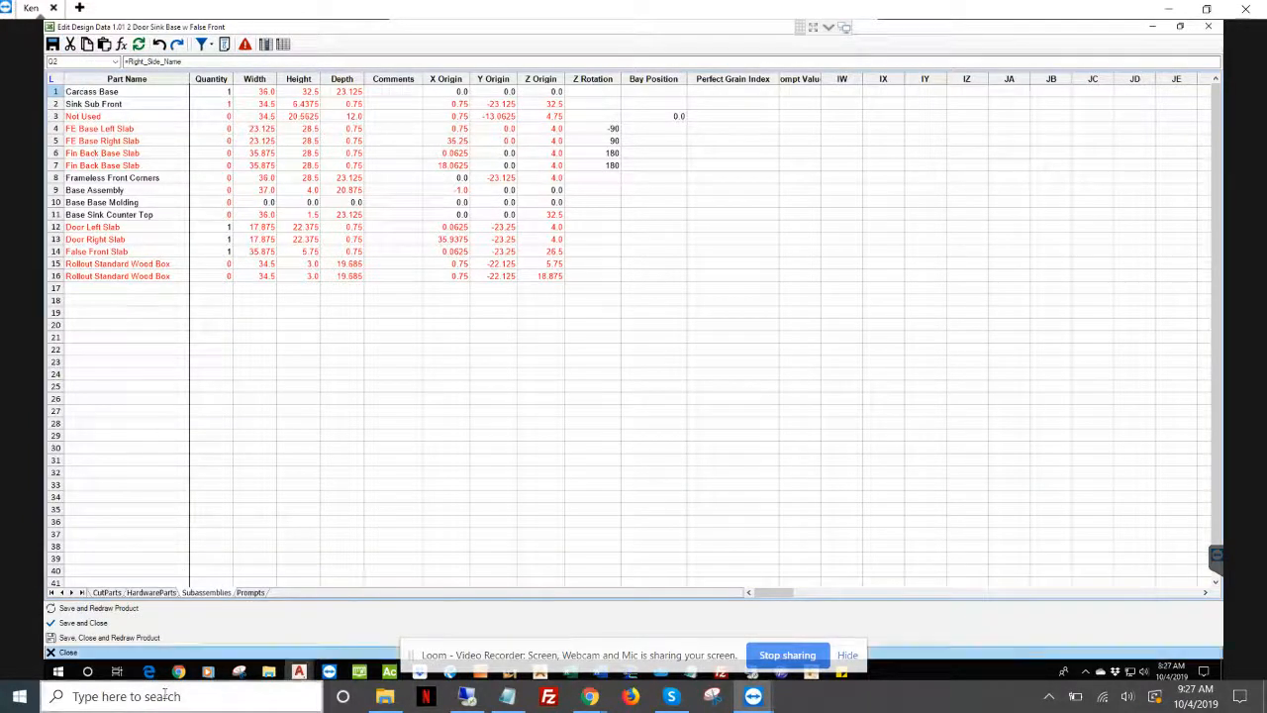
{"action": "left_click", "coordinate": [158, 653]}
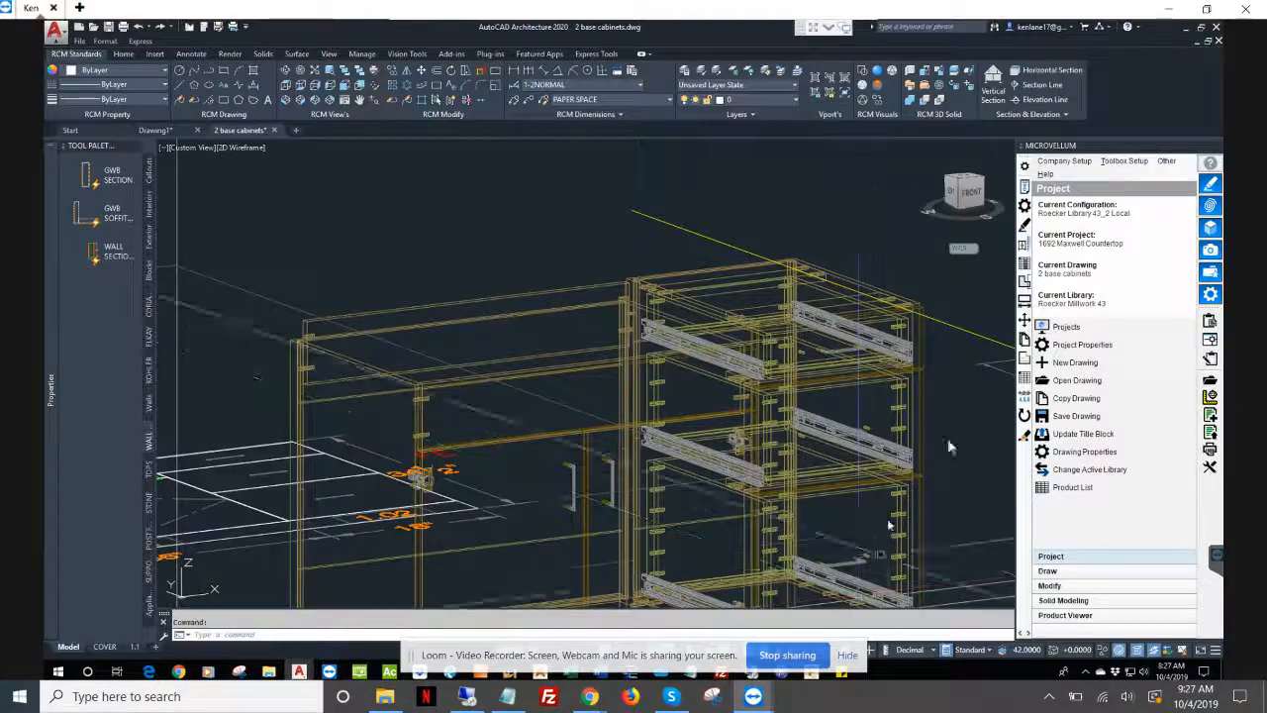
- Open the part properties of sink base 1.01 and revert its Carcass Base subassembly
{"action": "left_click", "coordinate": [1026, 206]}
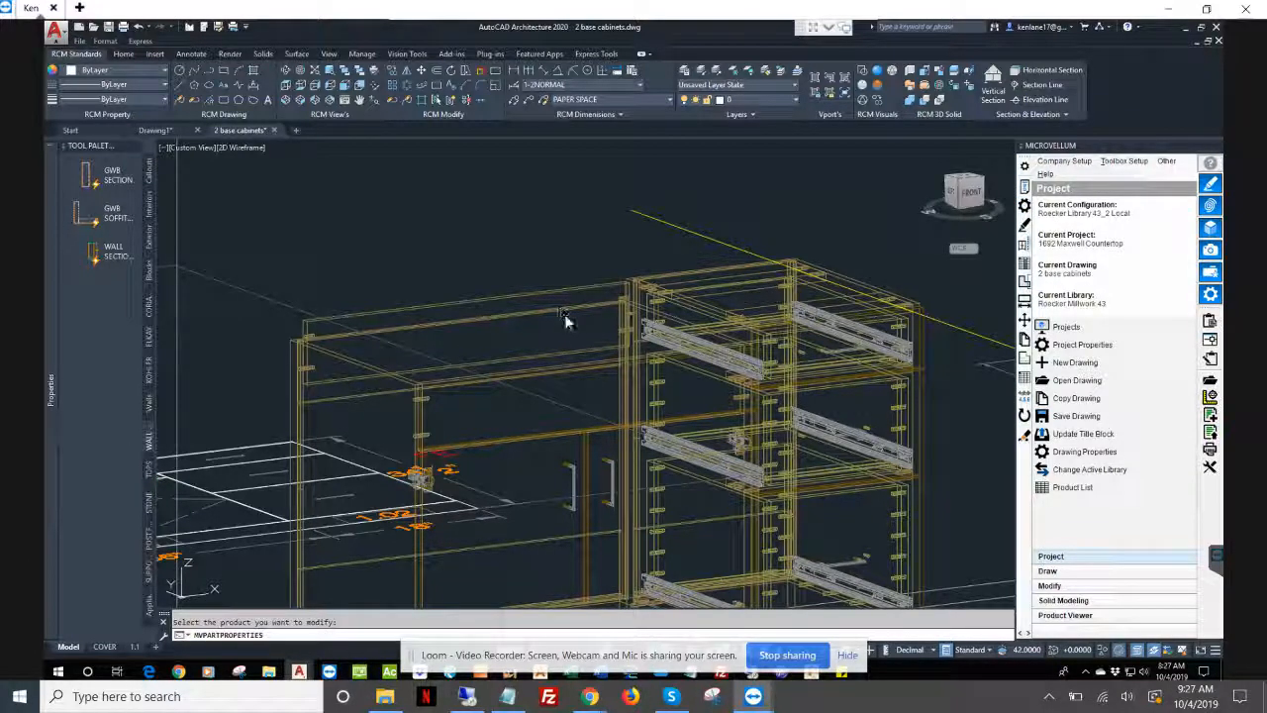
{"action": "left_click", "coordinate": [531, 325]}
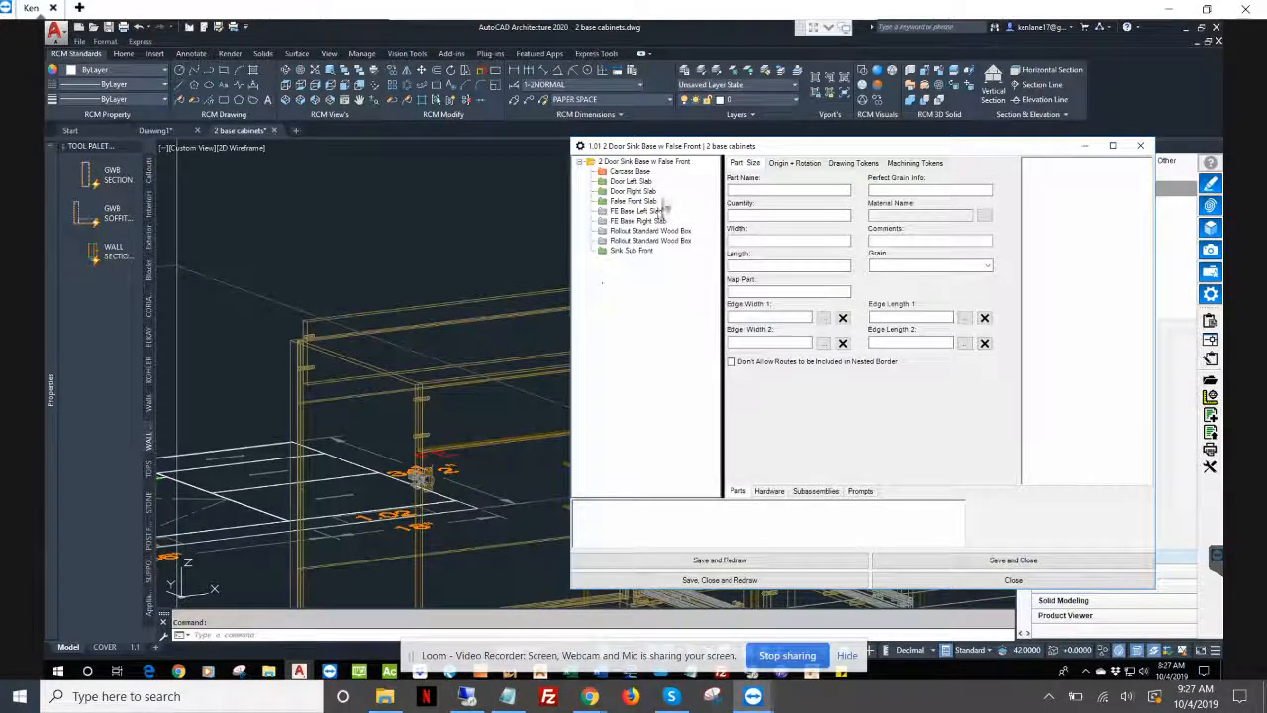
{"action": "right_click", "coordinate": [640, 175]}
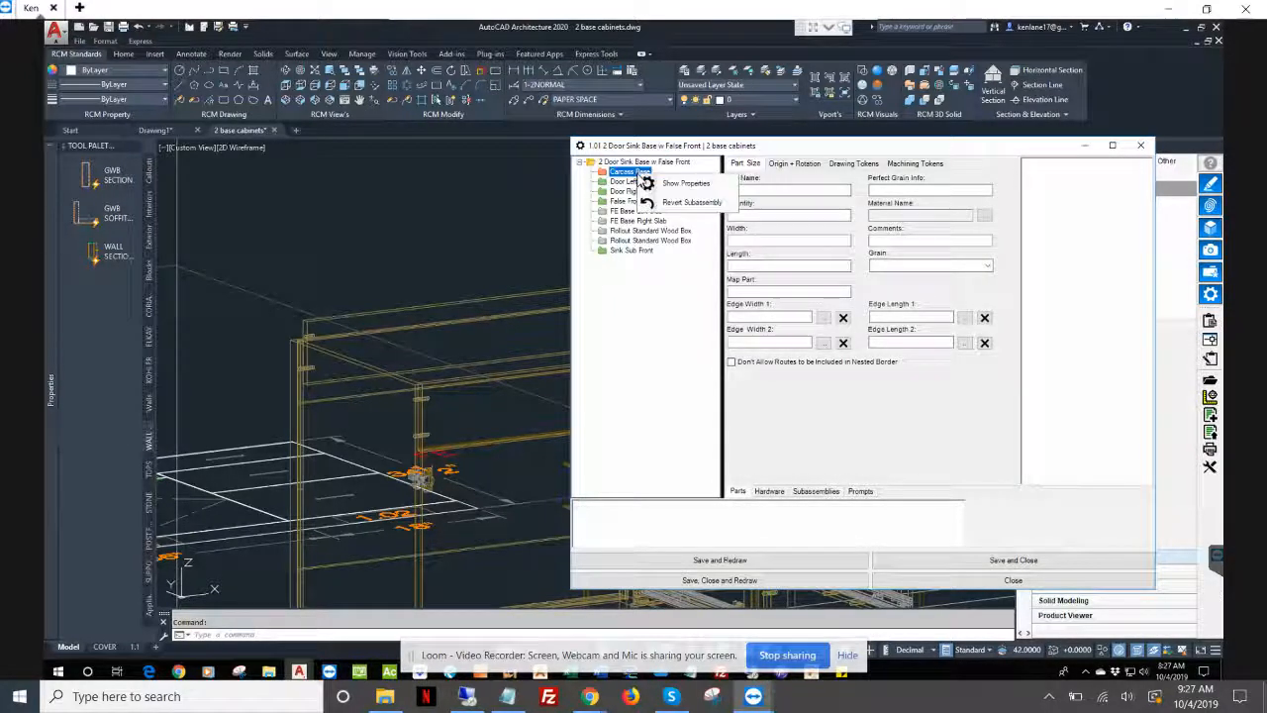
{"action": "left_click", "coordinate": [651, 202]}
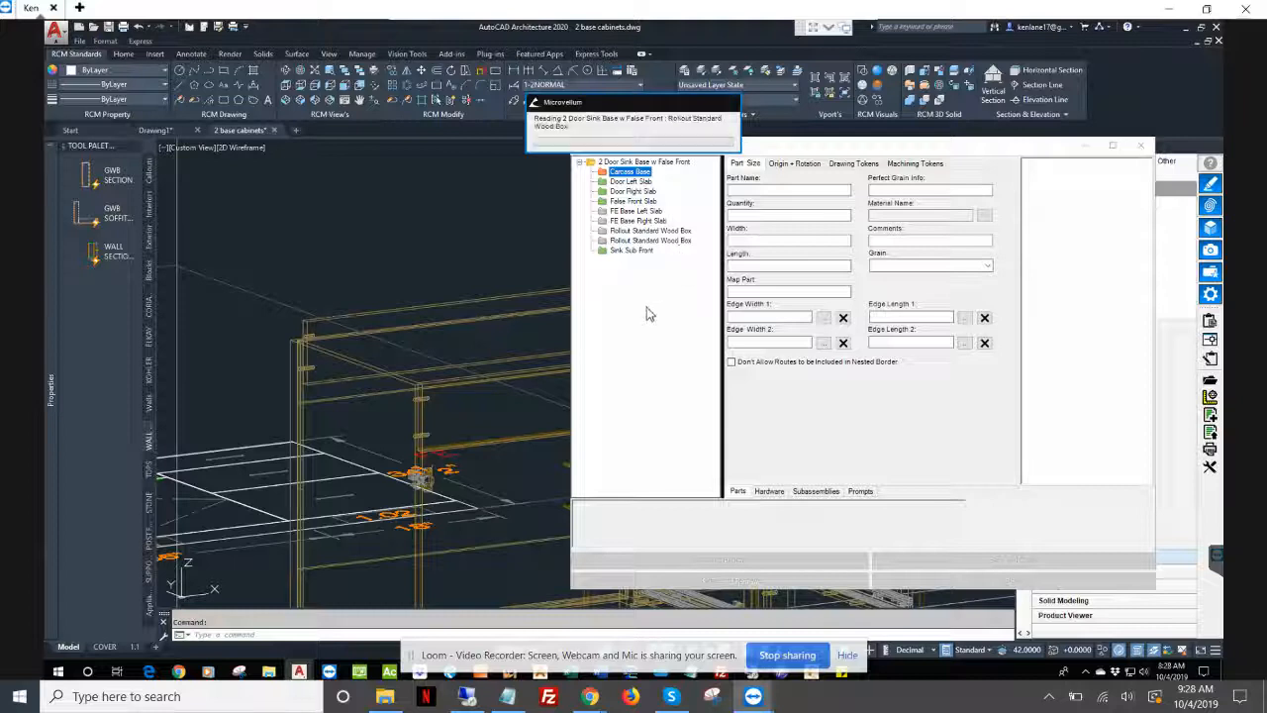
{"action": "right_click", "coordinate": [640, 174]}
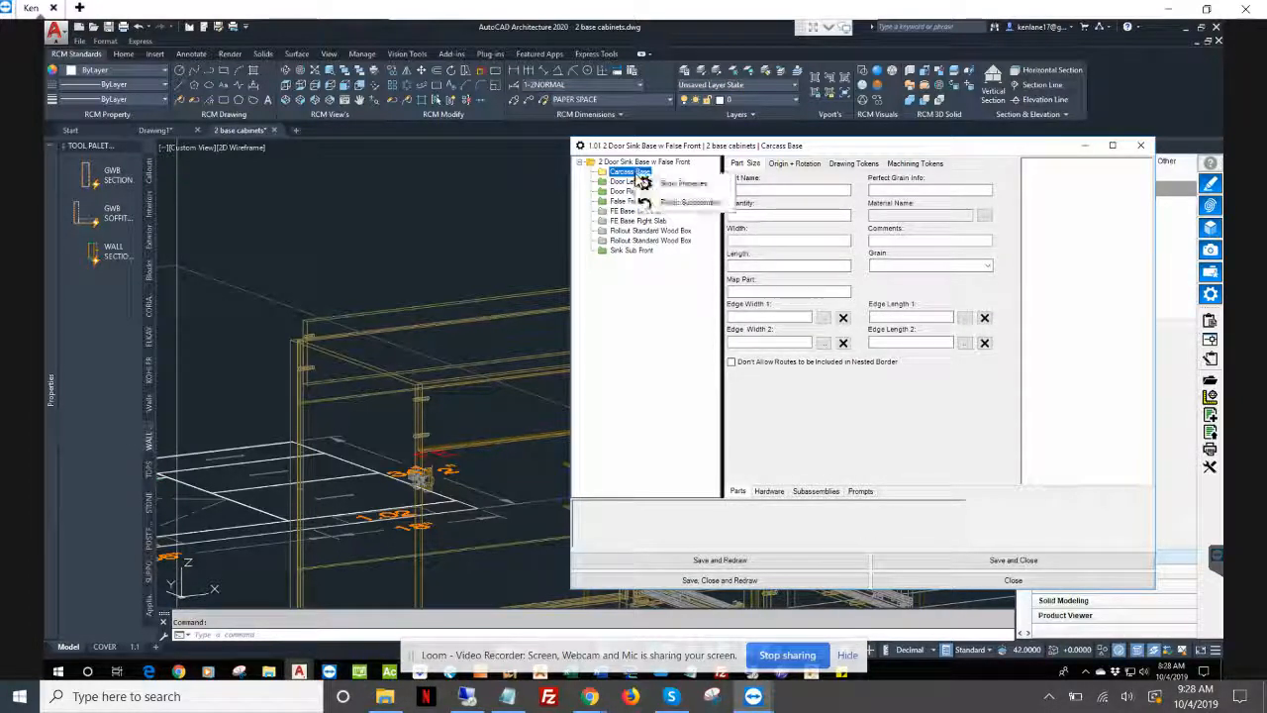
{"action": "left_click", "coordinate": [649, 202]}
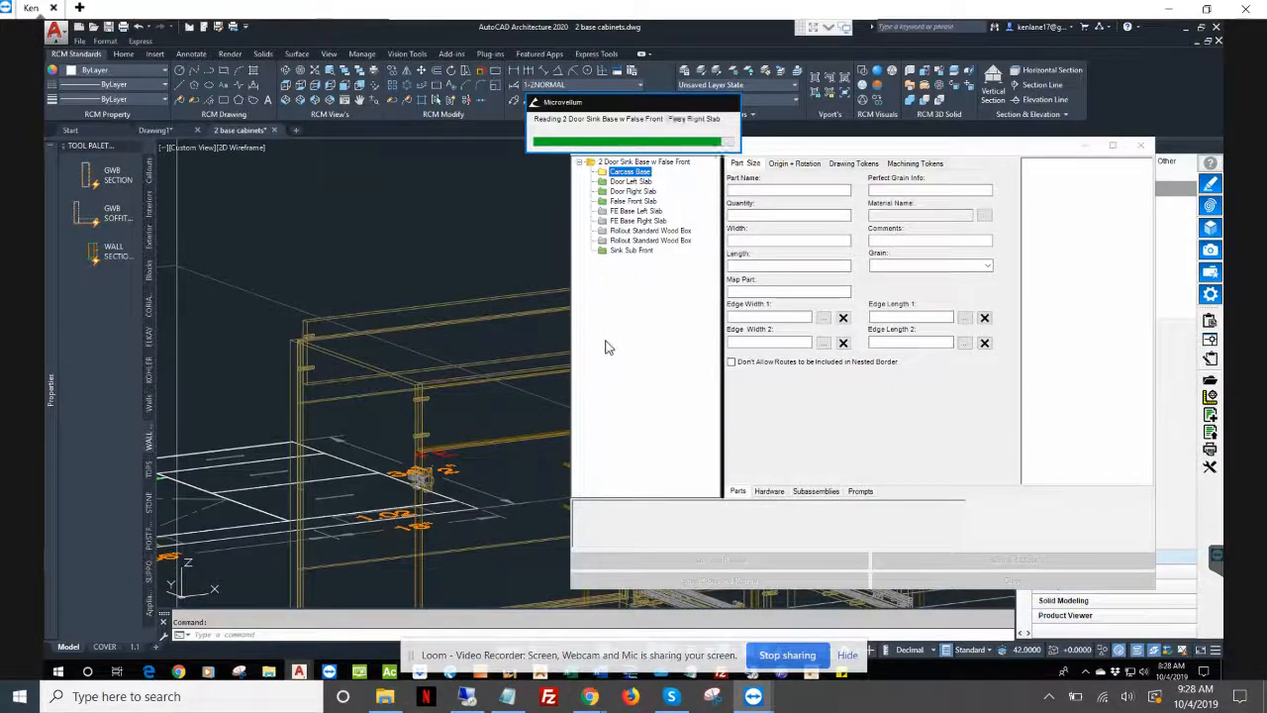
- Revert the Carcass Base subassembly once more, and save and redraw the sink base before closing its part properties
{"action": "left_click", "coordinate": [639, 172]}
{"action": "right_click", "coordinate": [641, 172]}
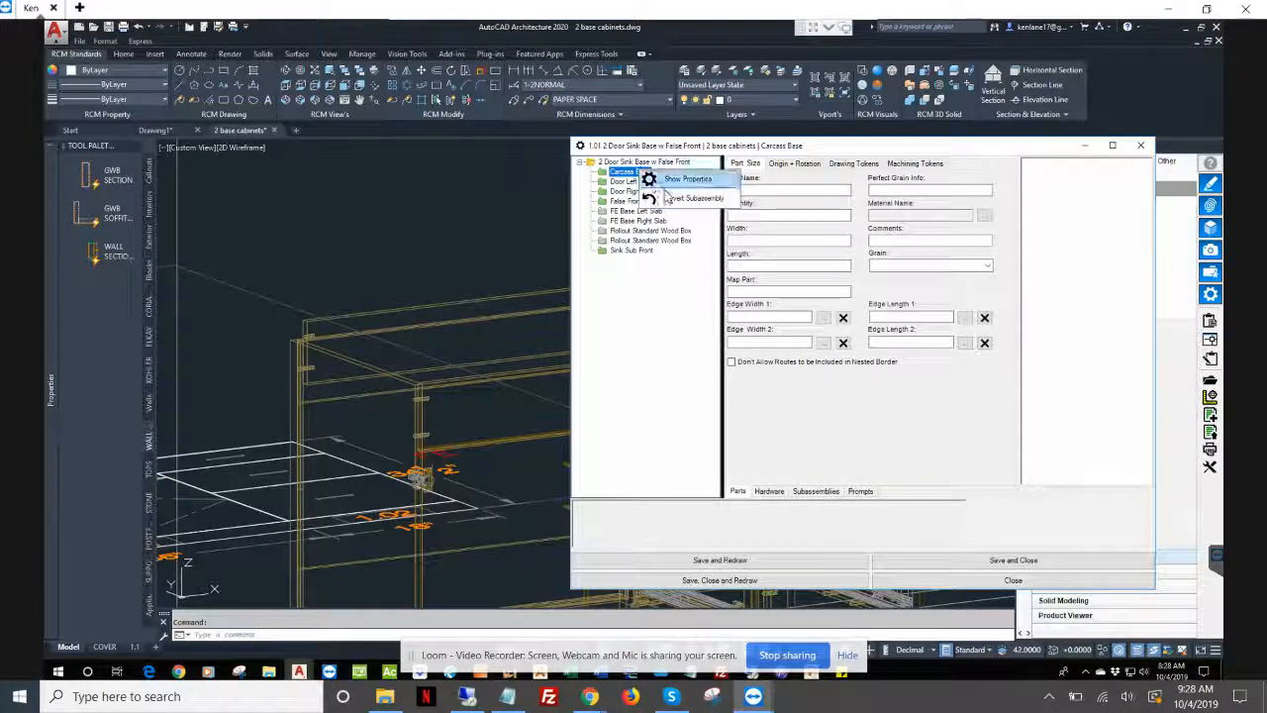
{"action": "left_click", "coordinate": [673, 198]}
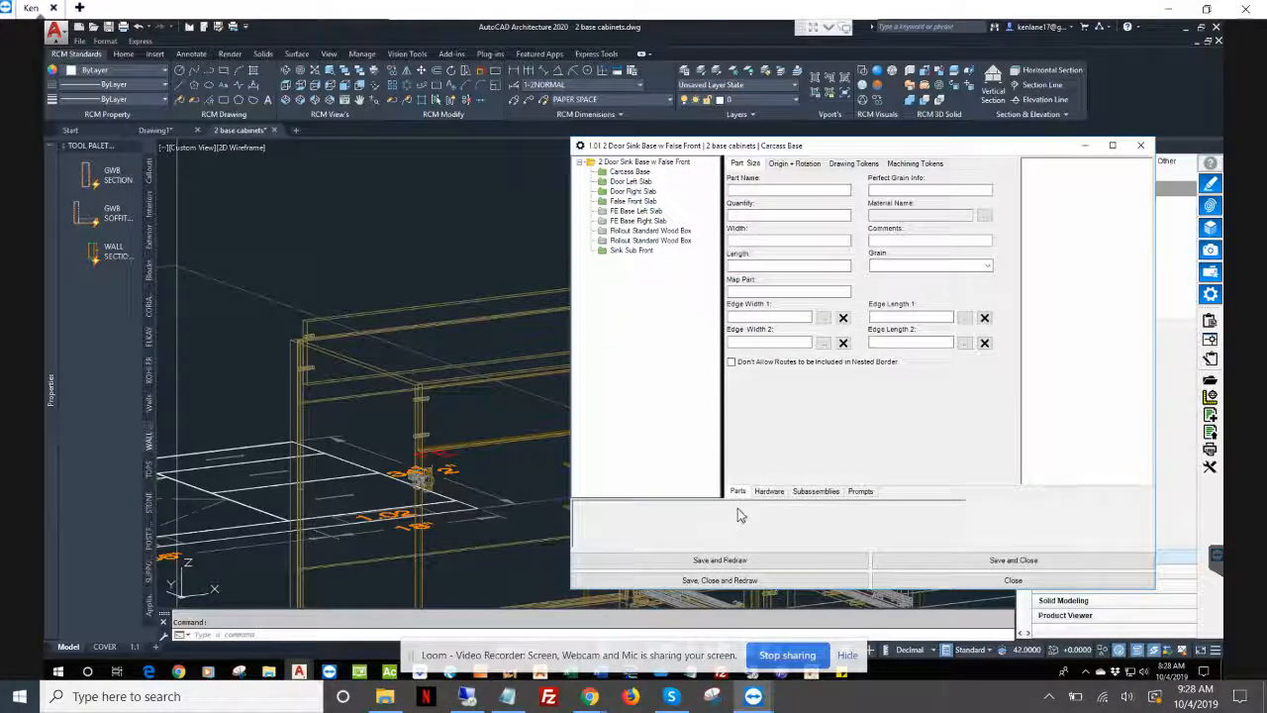
{"action": "left_click", "coordinate": [770, 561]}
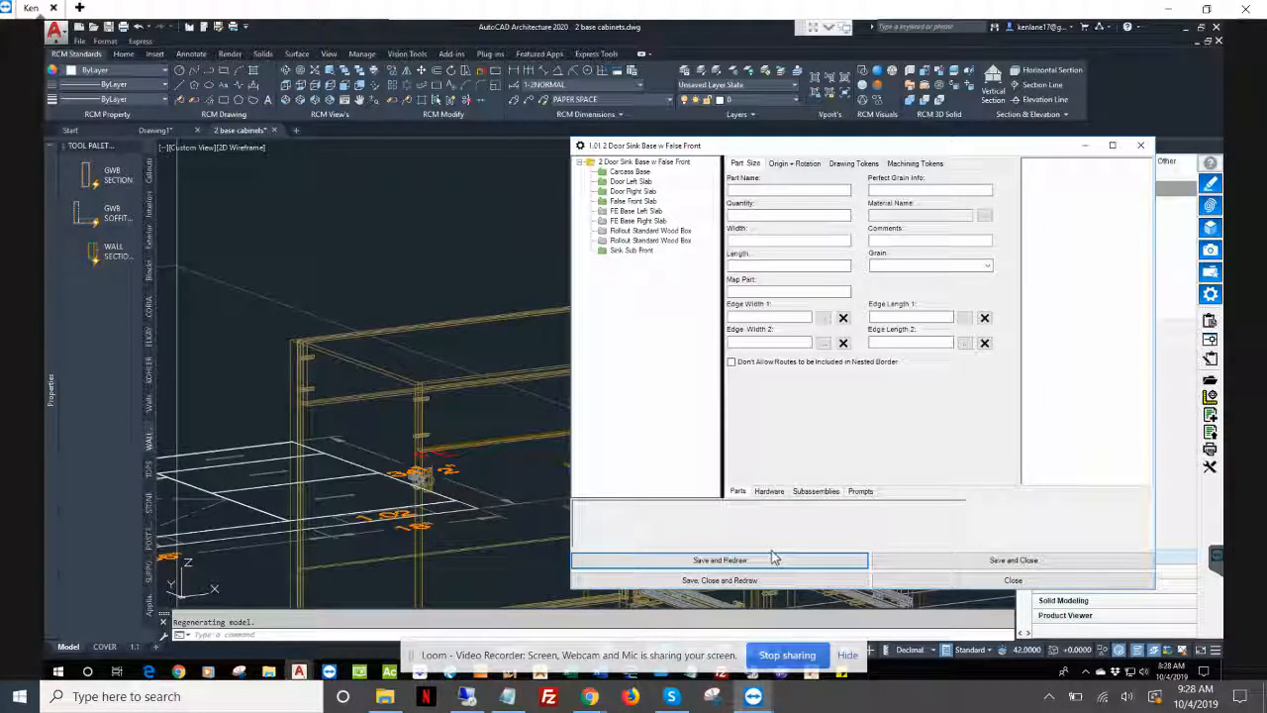
{"action": "left_click", "coordinate": [891, 584]}
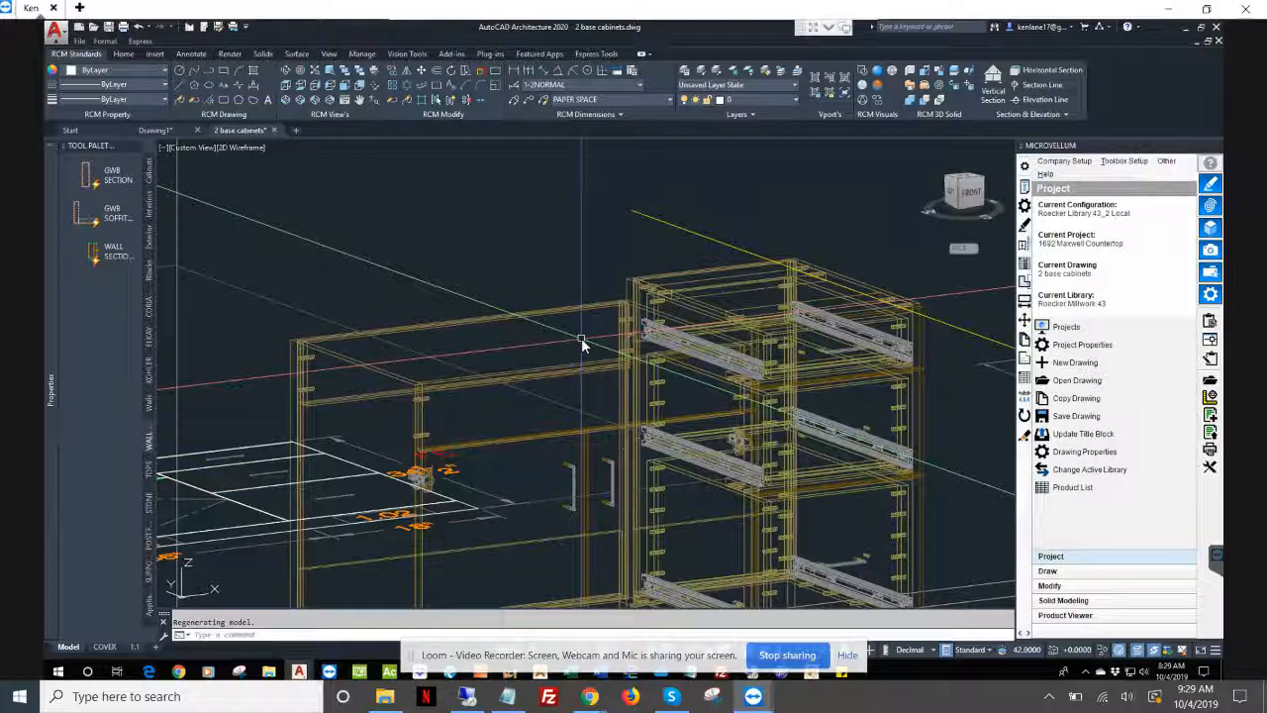
{"action": "key", "text": "XF86AudioRaiseVolume"}
{"action": "key", "text": "XF86AudioRaiseVolume"}
{"action": "key", "text": "XF86AudioRaiseVolume"}
{"action": "key", "text": "XF86AudioRaiseVolume"}
{"action": "key", "text": "XF86AudioRaiseVolume"}
{"action": "key", "text": "XF86AudioRaiseVolume"}
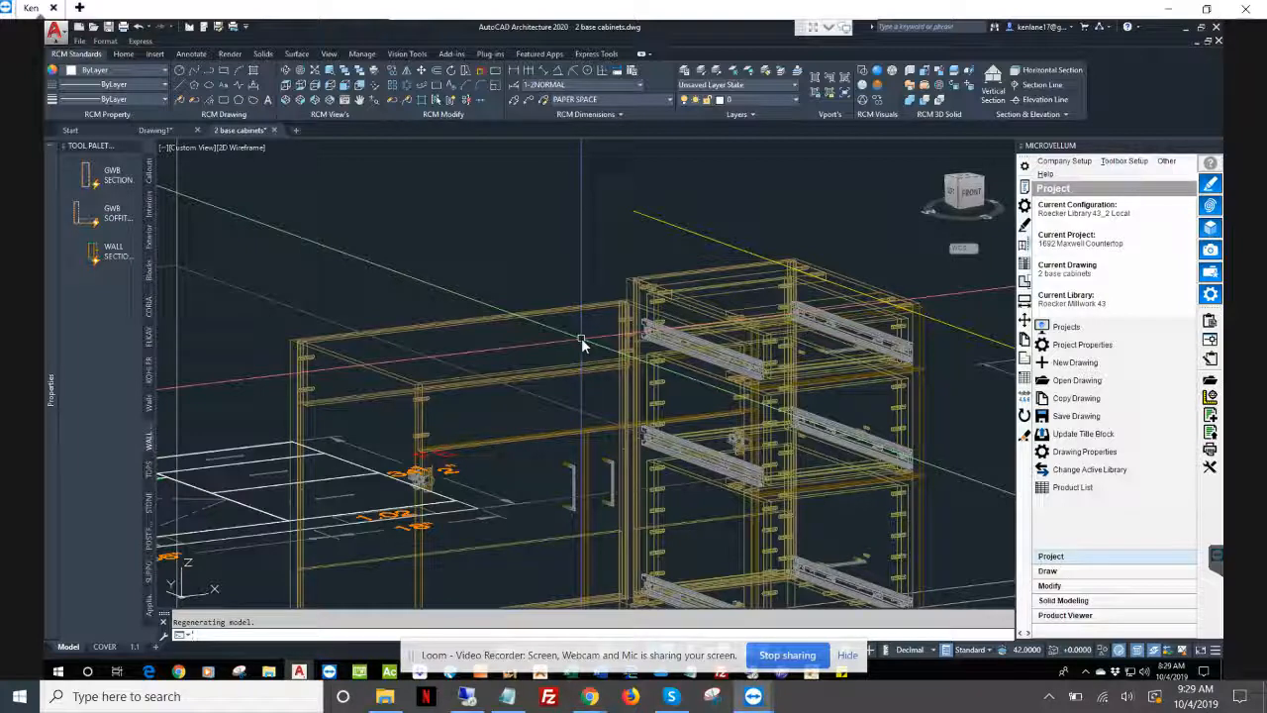
- Place a 2 Door Sink Base w False Front from 04 Sink Cabinets at a free point beside the existing cabinets, keeping its default prompts
{"action": "scroll", "coordinate": [526, 343], "scroll_direction": "down", "scroll_amount": 5}
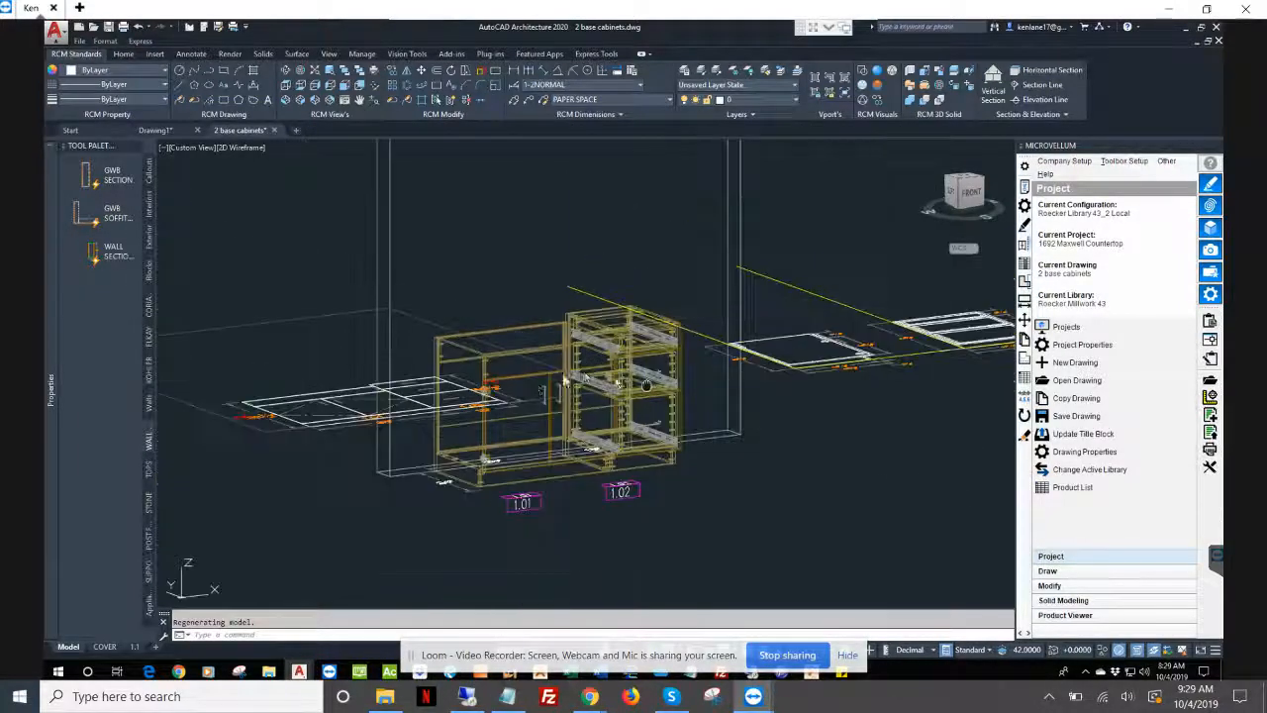
{"action": "middle_click_drag", "start_coordinate": [646, 384], "coordinate": [526, 383]}
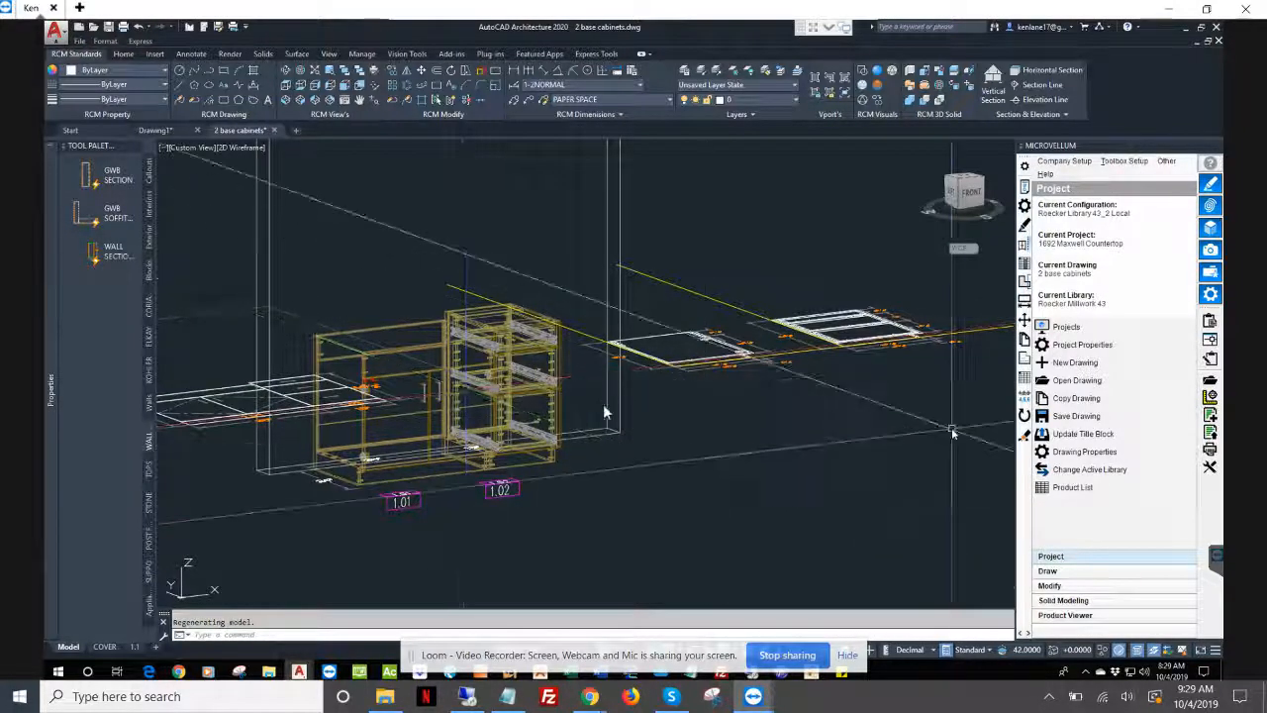
{"action": "left_click", "coordinate": [1051, 571]}
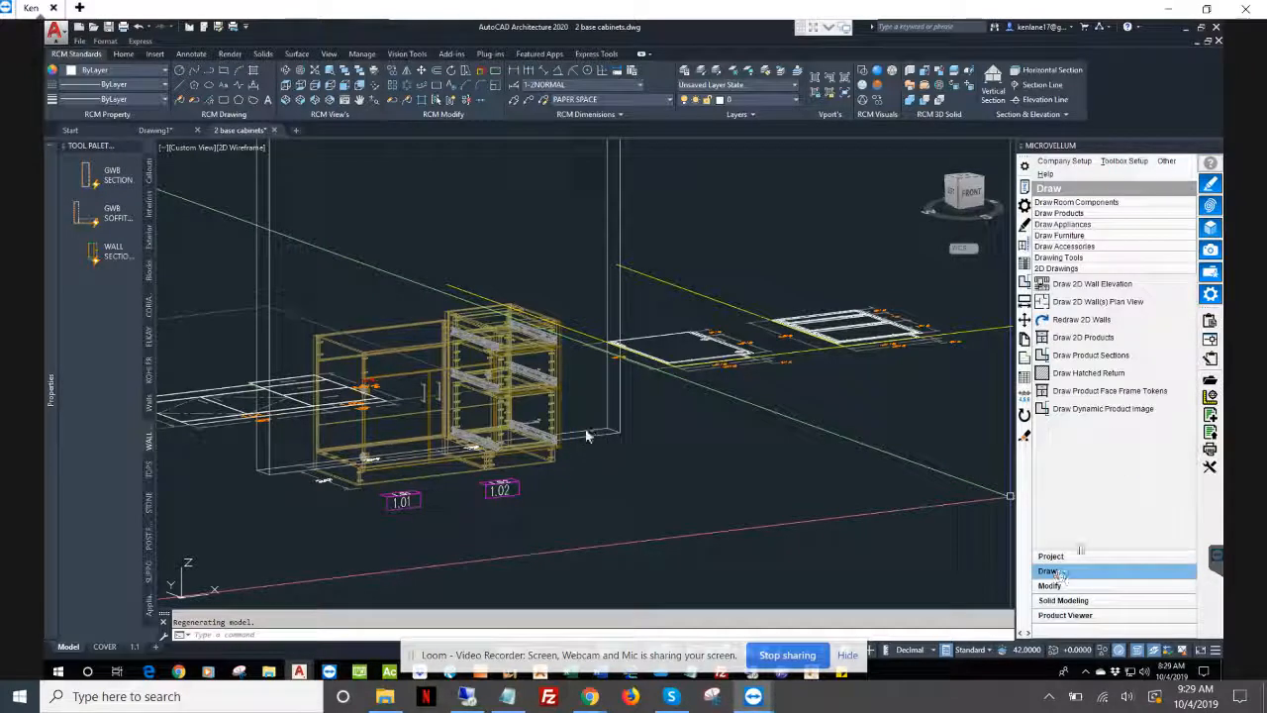
{"action": "left_click", "coordinate": [1061, 213]}
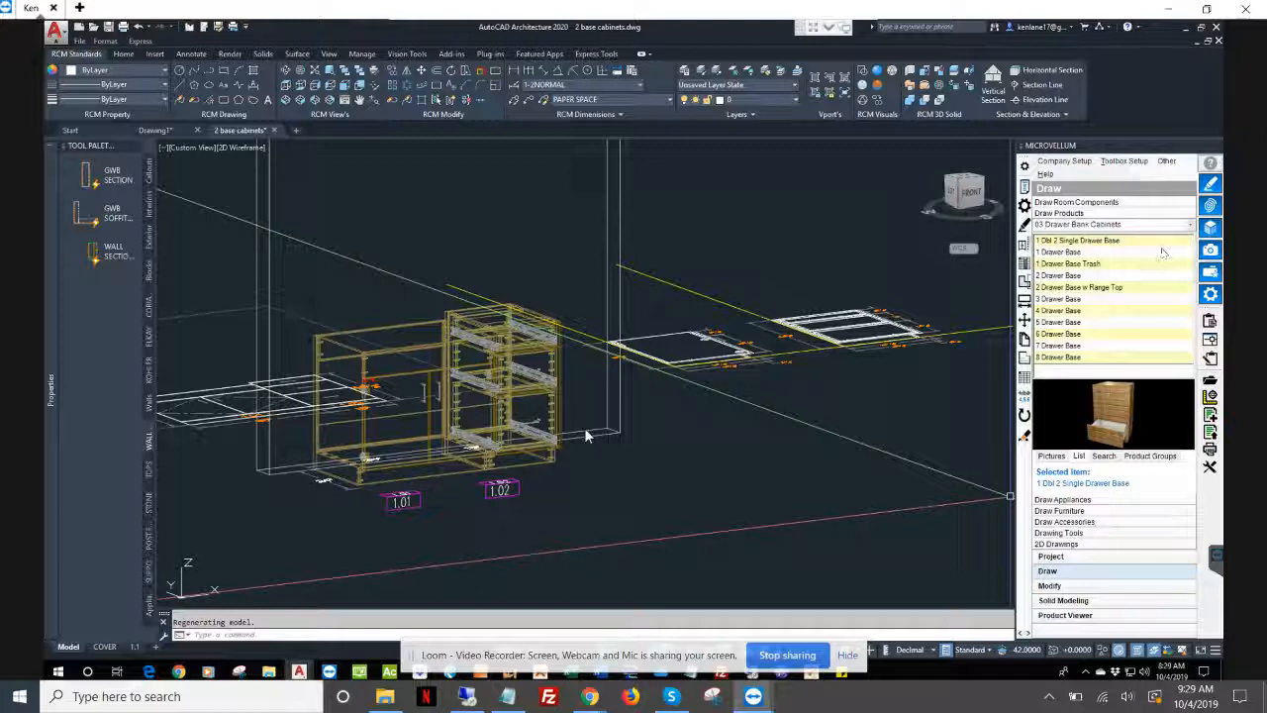
{"action": "left_click", "coordinate": [1190, 224]}
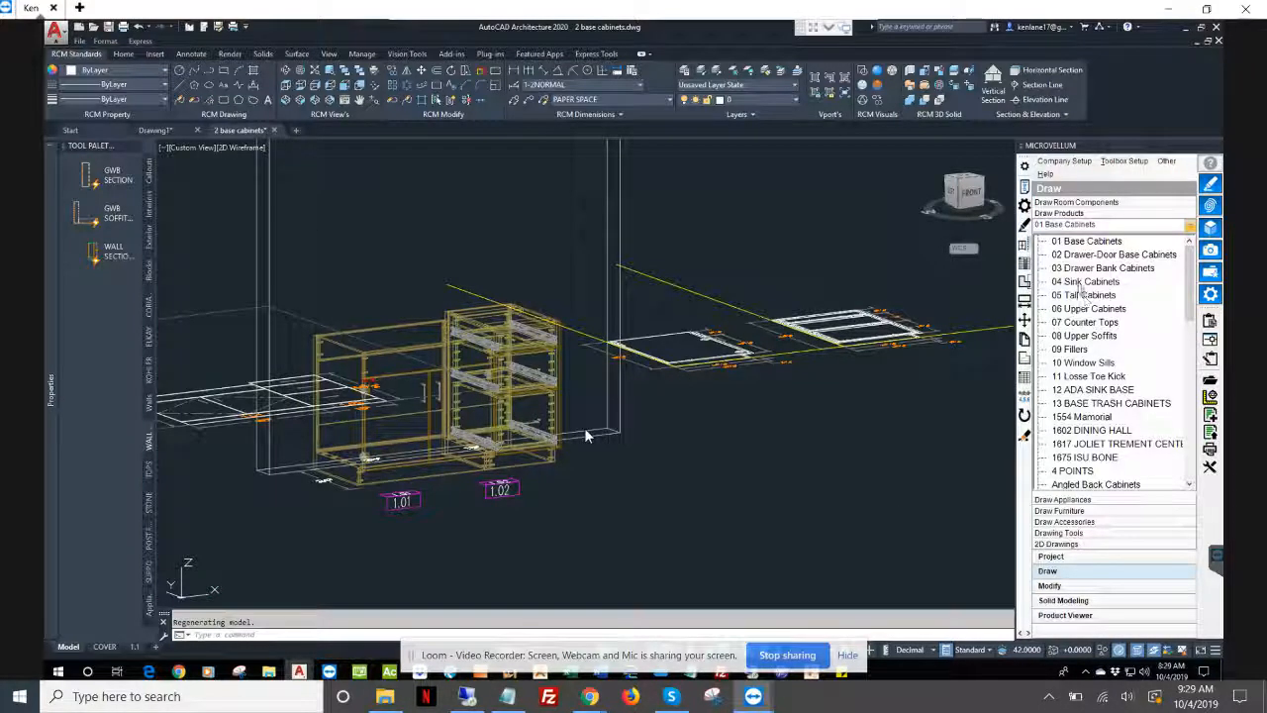
{"action": "left_click", "coordinate": [1085, 282]}
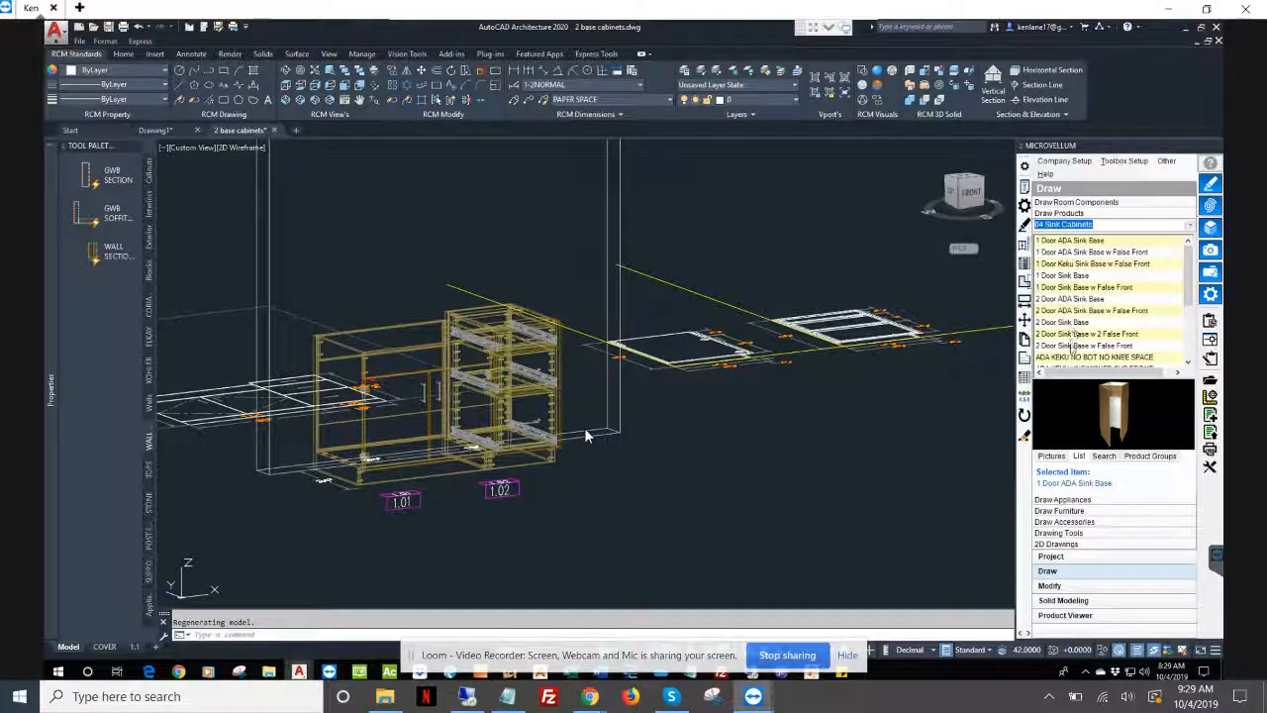
{"action": "right_click", "coordinate": [1067, 349]}
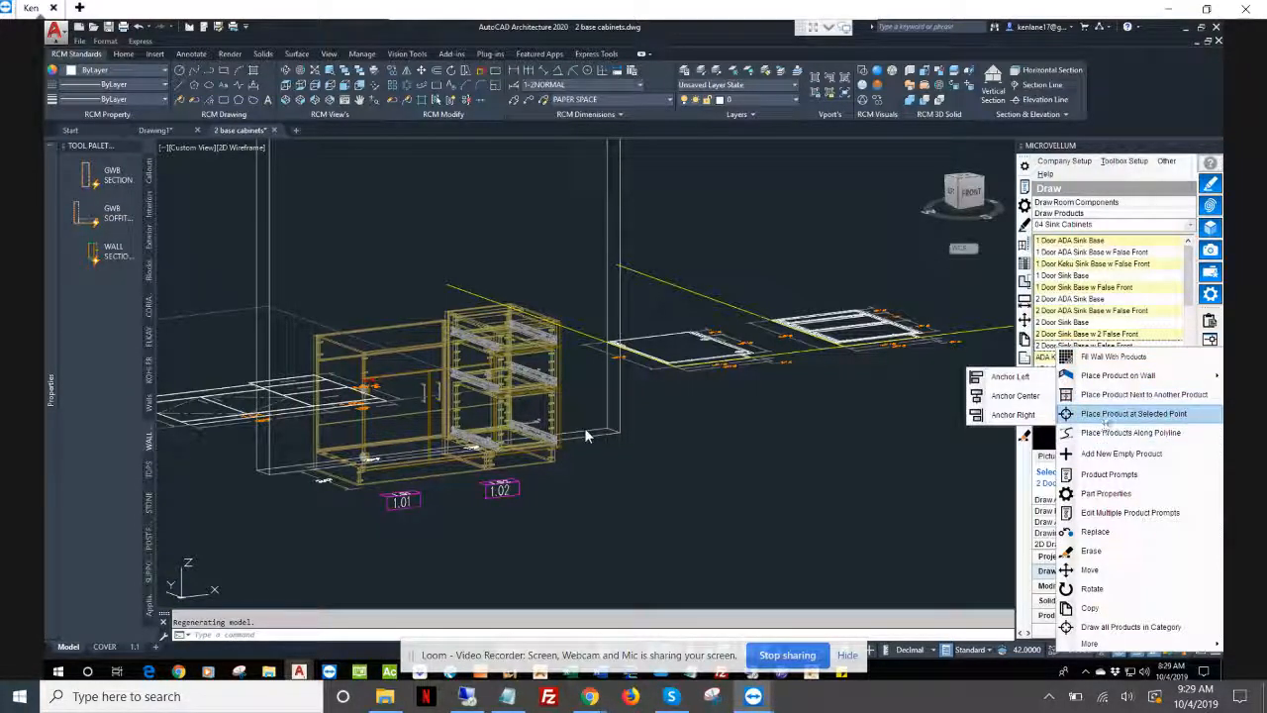
{"action": "left_click", "coordinate": [1133, 413]}
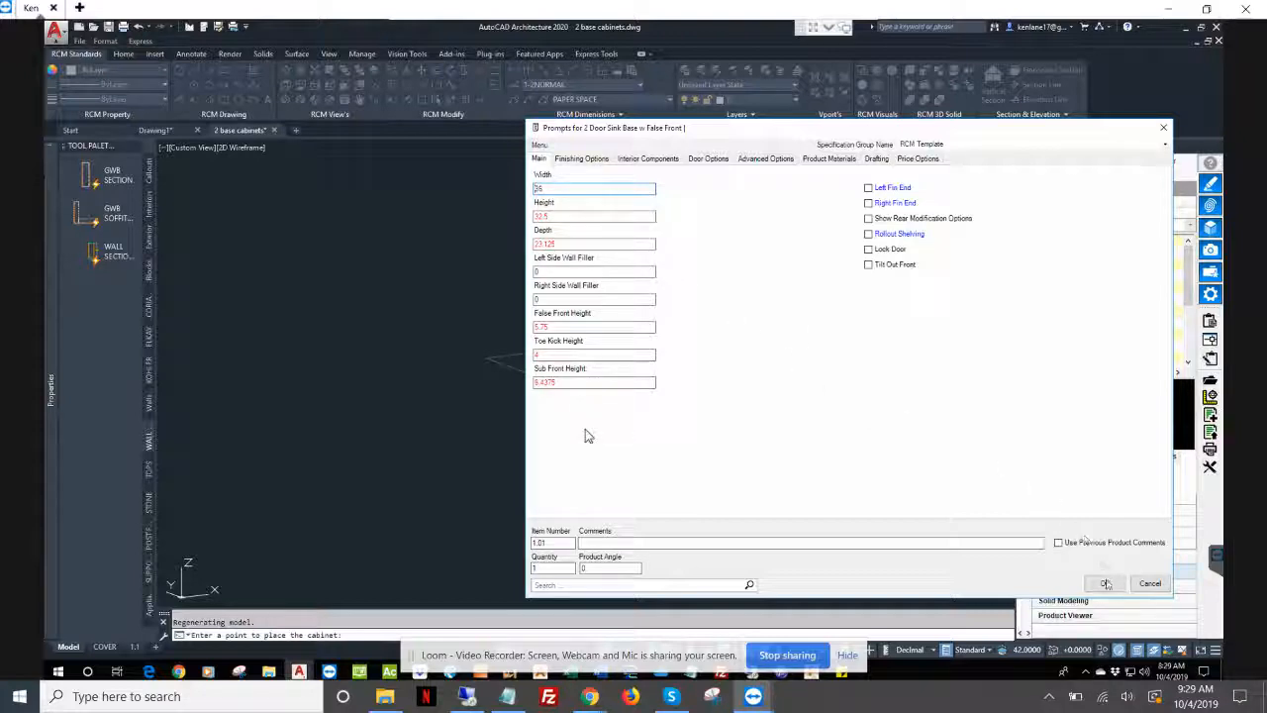
{"action": "left_click", "coordinate": [1107, 584]}
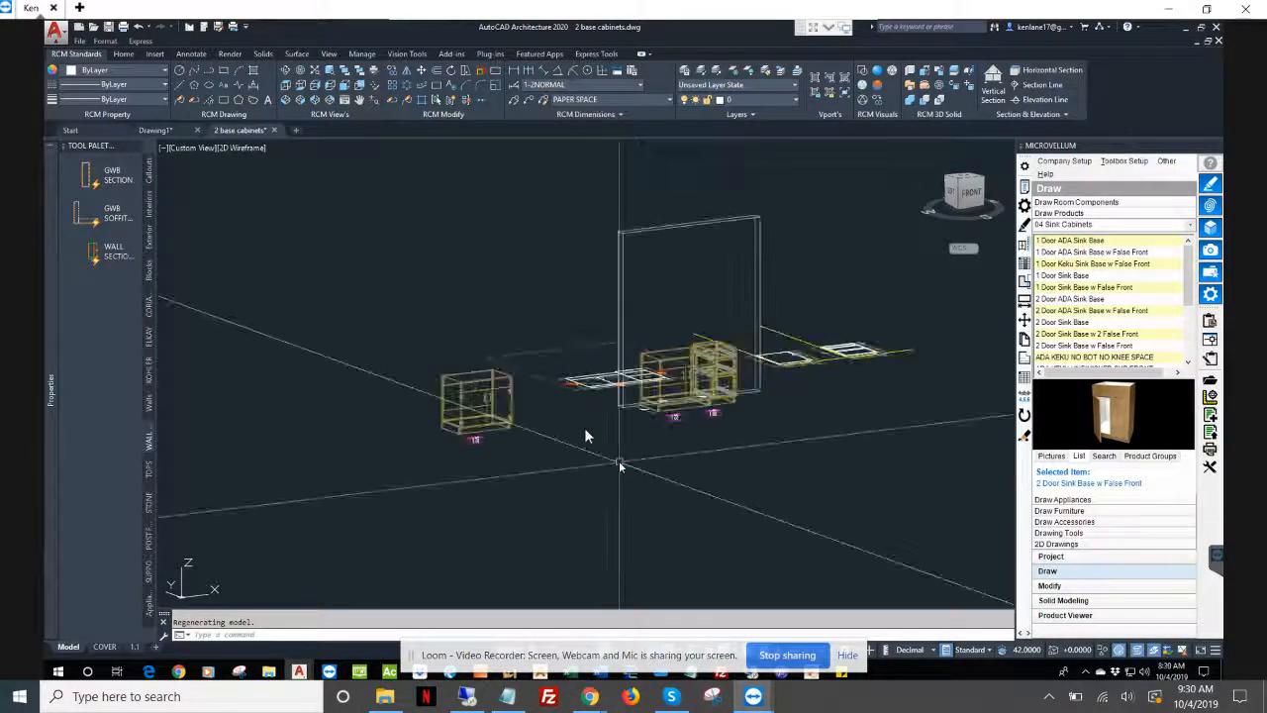
- Open the newly placed sink base's part properties and revert its Carcass Base subassembly
{"action": "scroll", "coordinate": [585, 436], "scroll_direction": "up", "scroll_amount": 2}
{"action": "scroll", "coordinate": [585, 435], "scroll_direction": "up", "scroll_amount": 4}
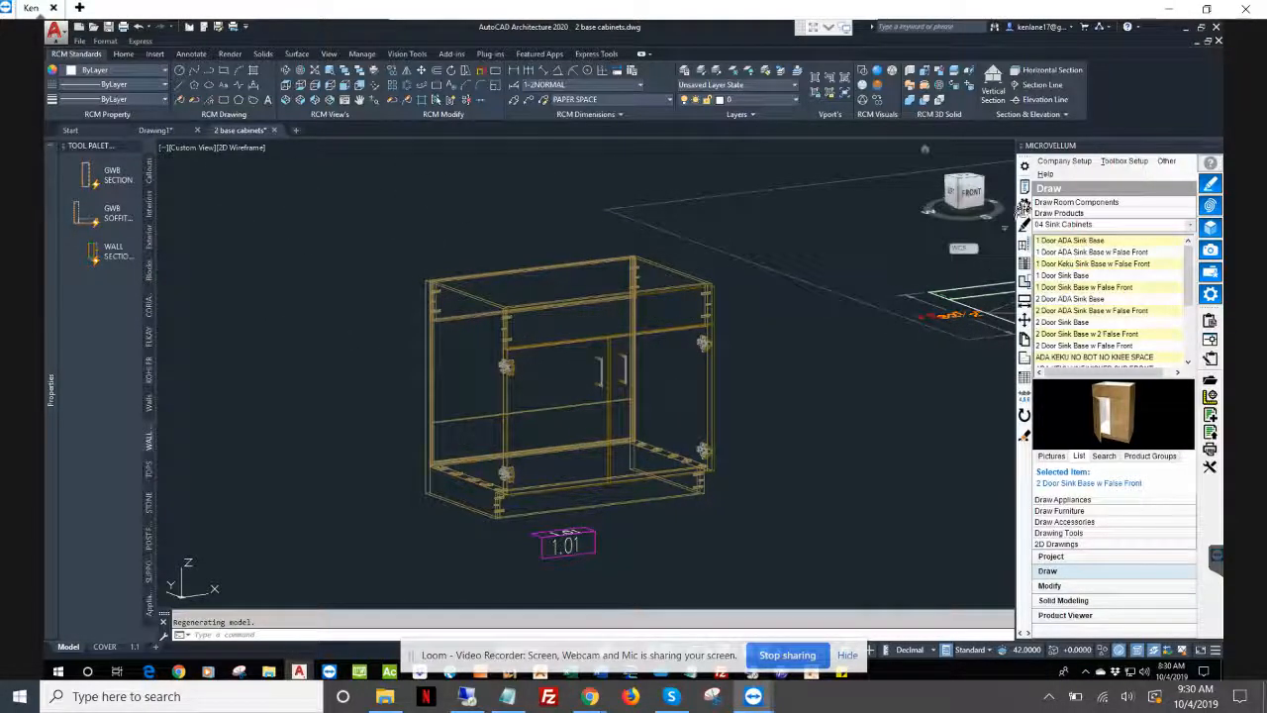
{"action": "left_click", "coordinate": [1024, 223]}
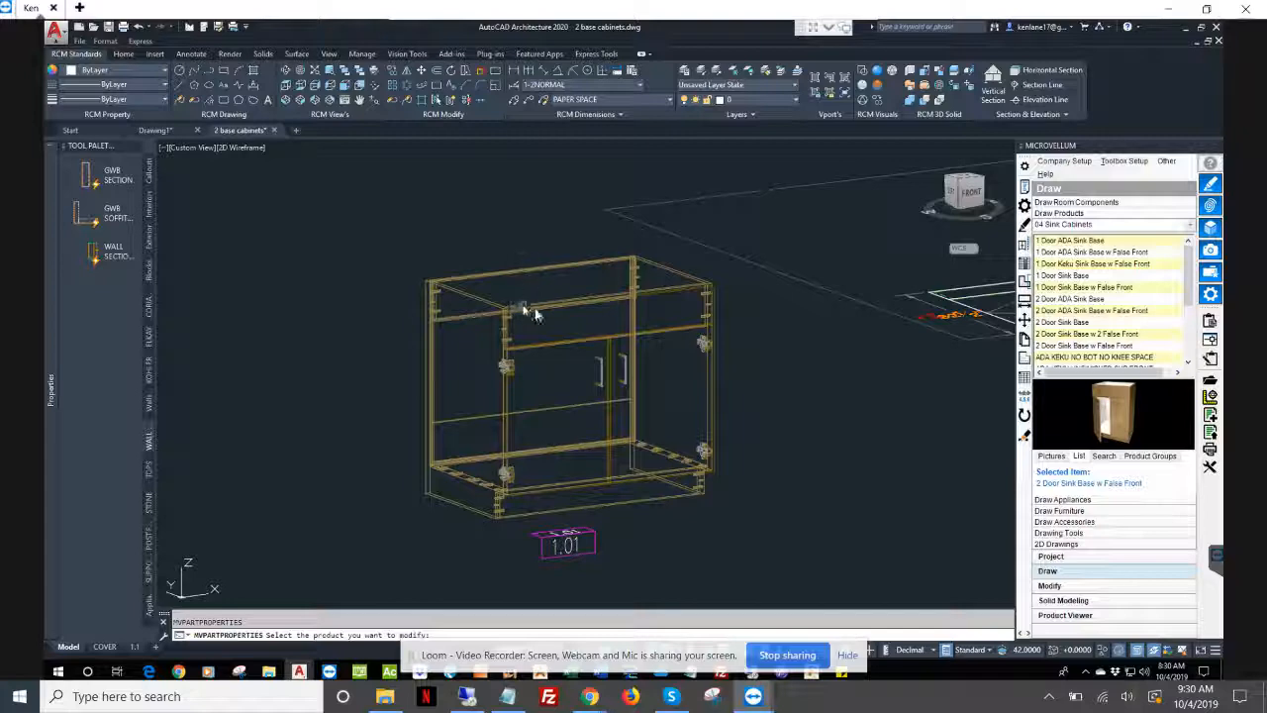
{"action": "left_click", "coordinate": [643, 318]}
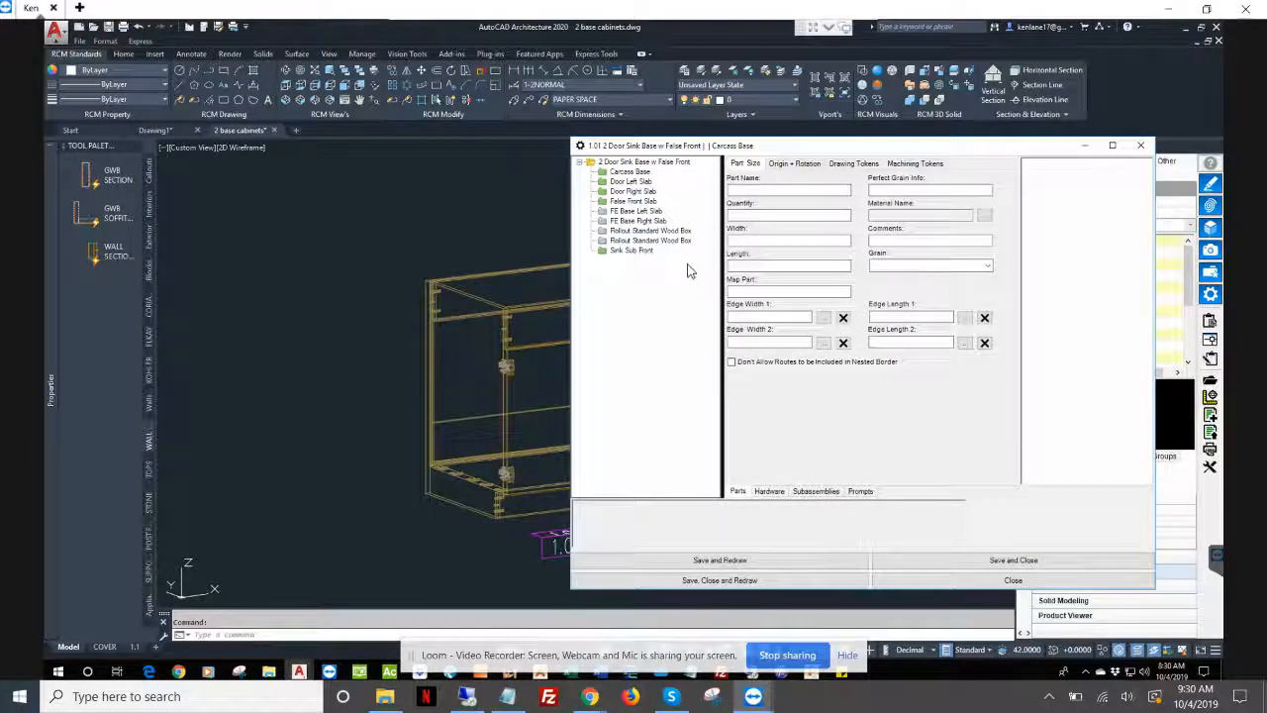
{"action": "right_click", "coordinate": [636, 178]}
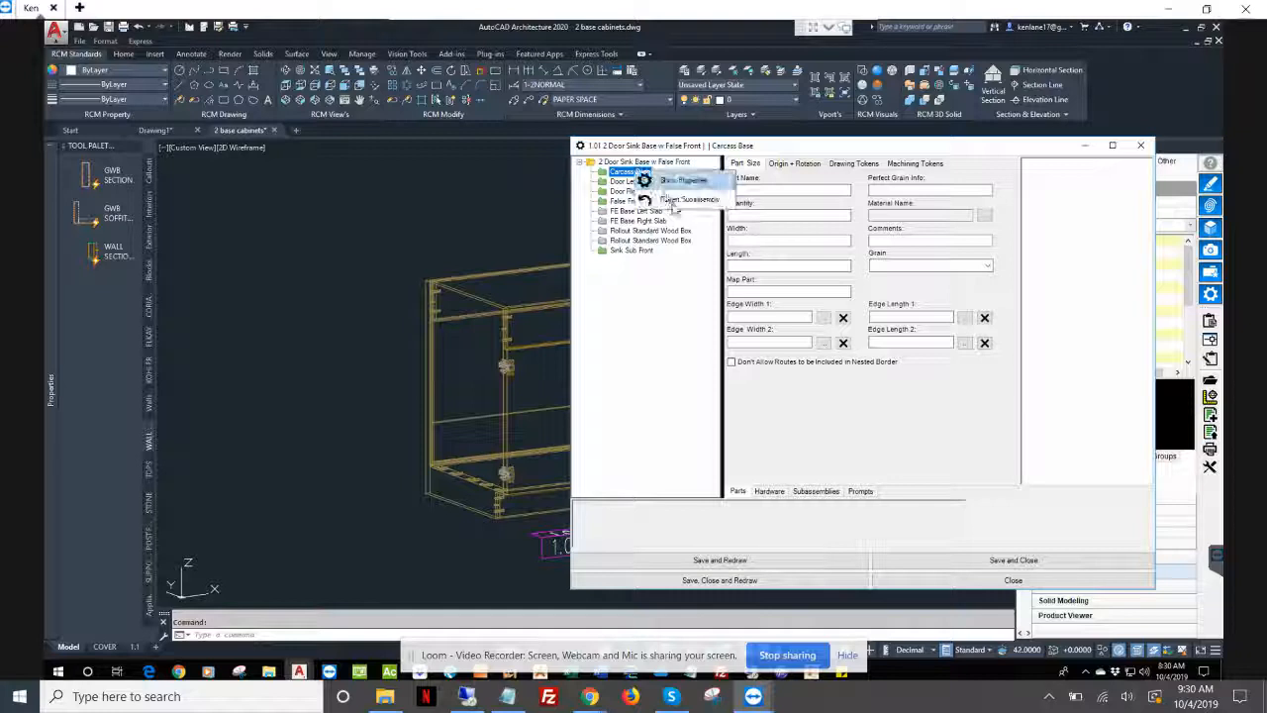
{"action": "left_click", "coordinate": [673, 208]}
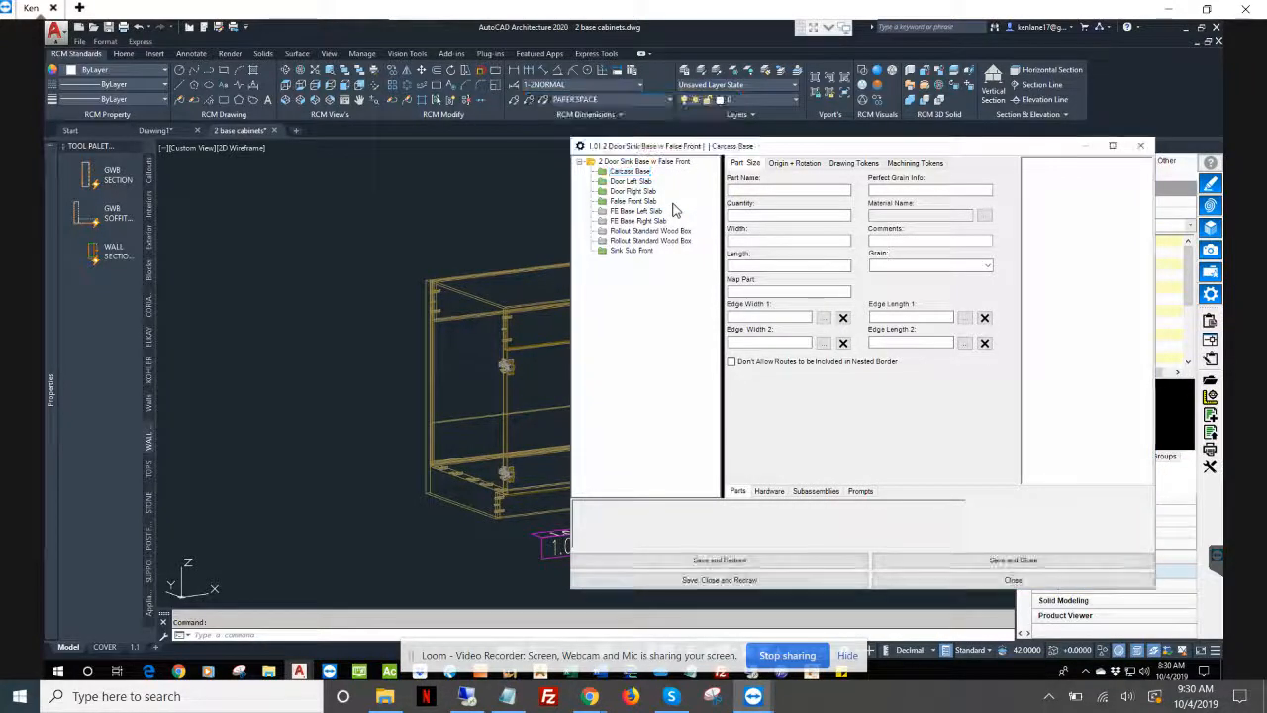
- Save and redraw the sink base with its reverted Carcass Base, and close the part properties
{"action": "left_click", "coordinate": [766, 562]}
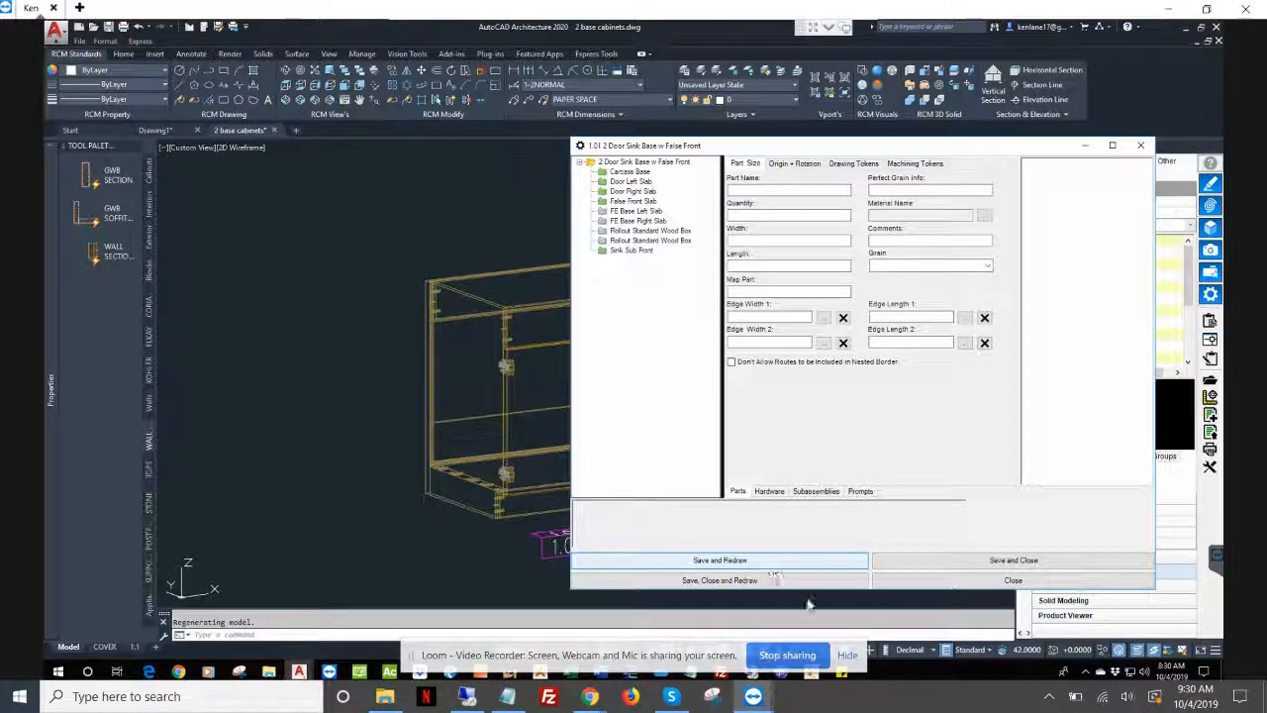
{"action": "left_click", "coordinate": [910, 581]}
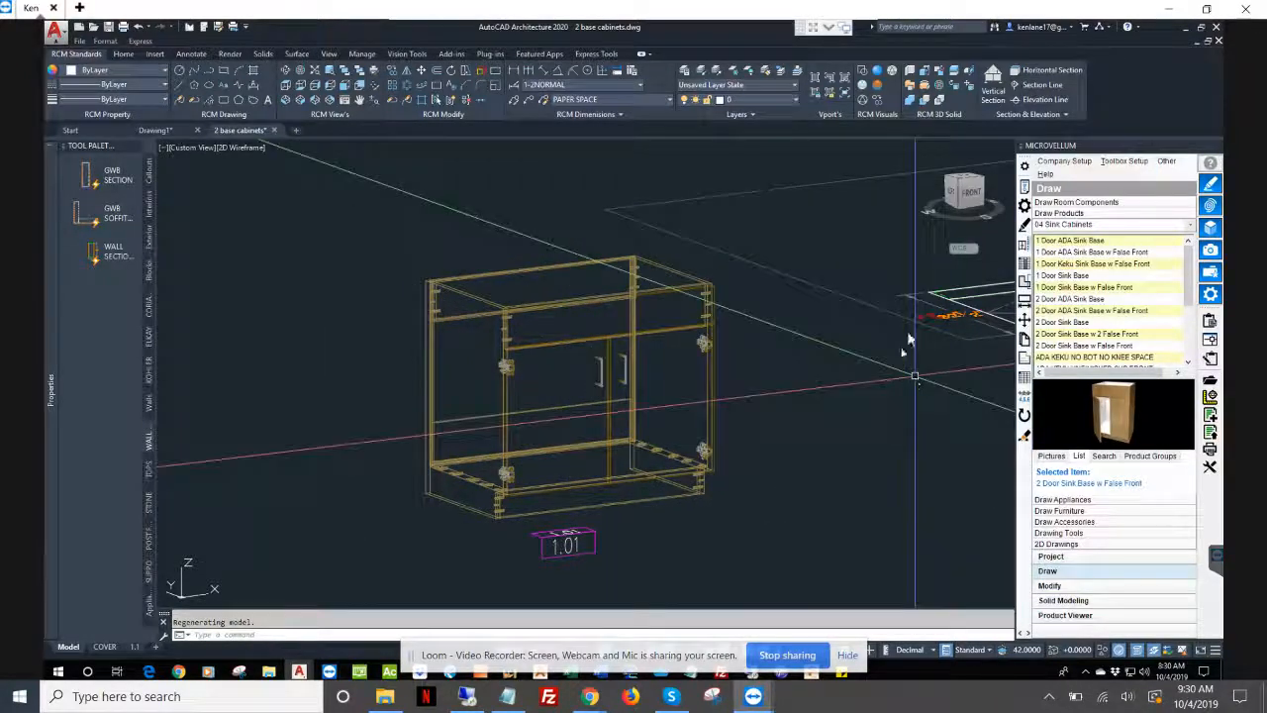
- Open the Database Explorer from the utilities in the toolbox options
{"action": "left_click", "coordinate": [1123, 160]}
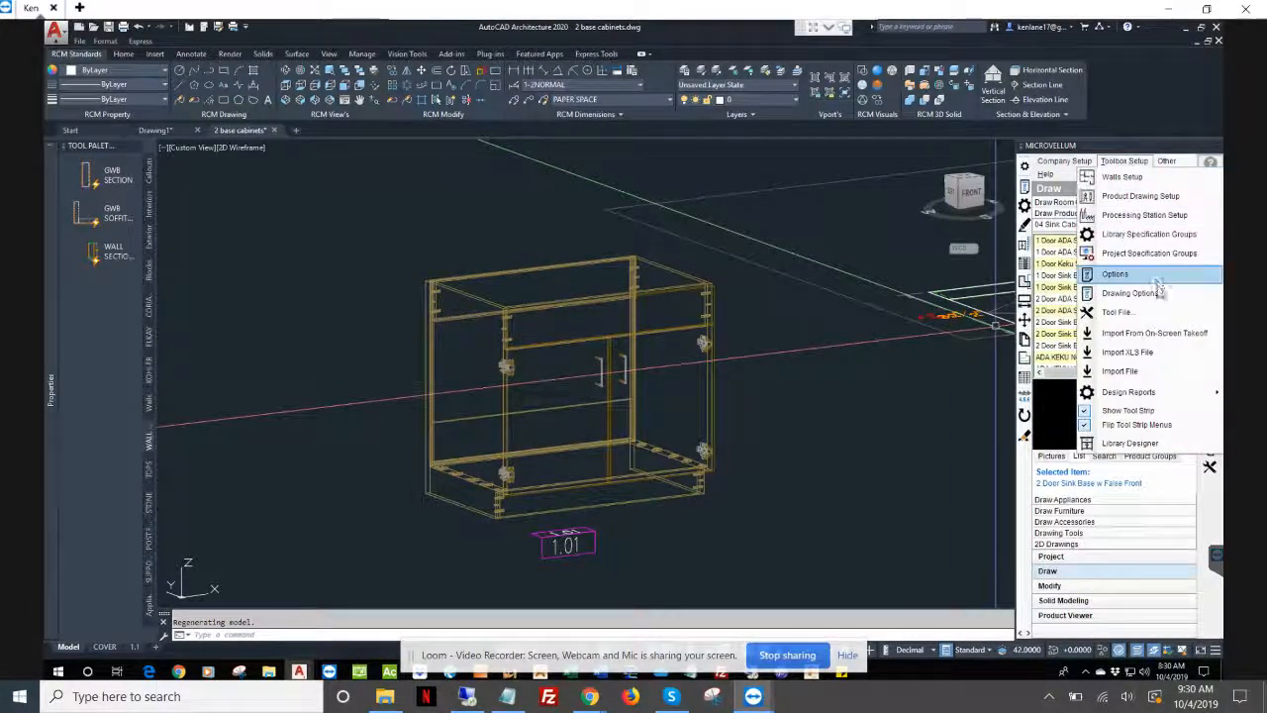
{"action": "mouse_move", "coordinate": [1146, 392]}
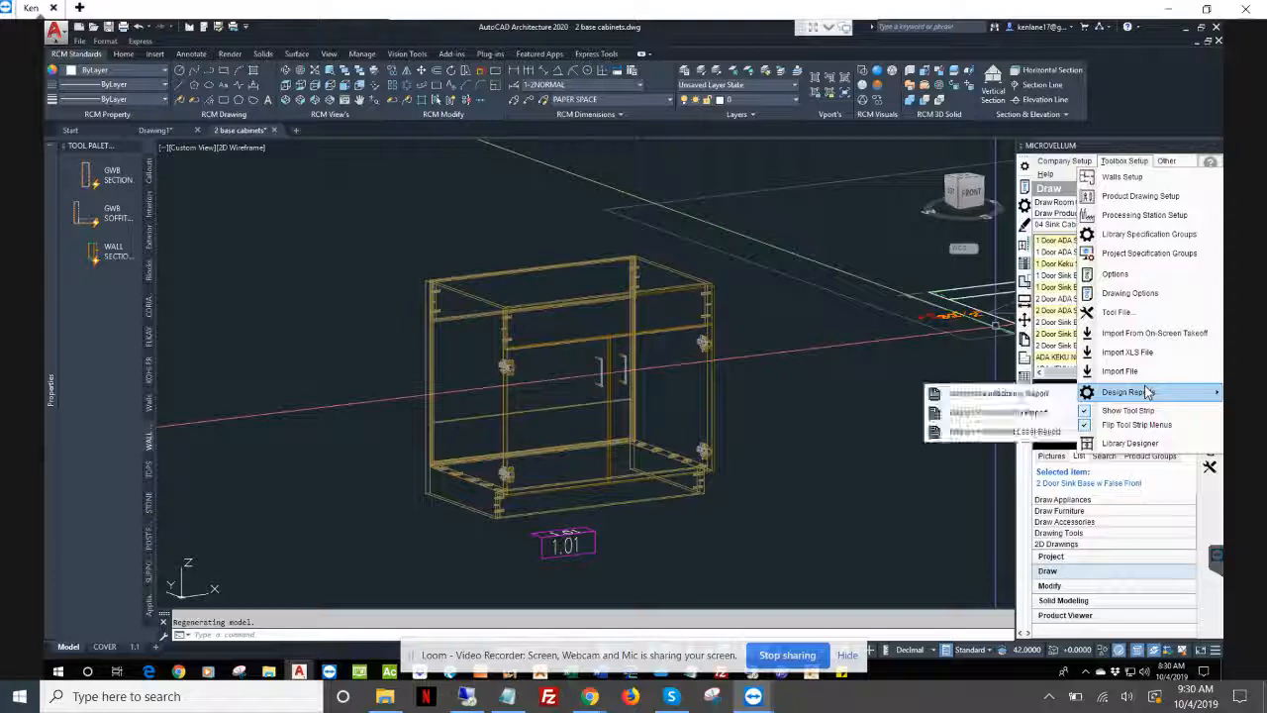
{"action": "left_click", "coordinate": [1115, 273]}
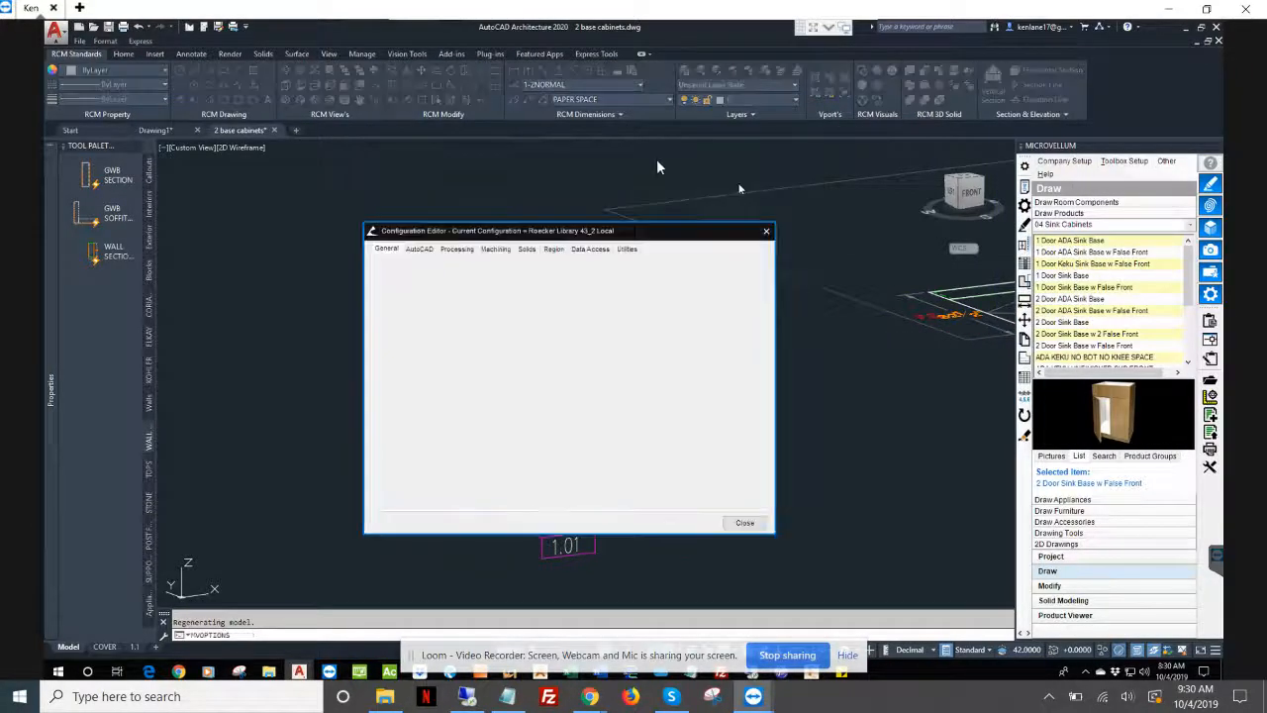
{"action": "left_click", "coordinate": [591, 248]}
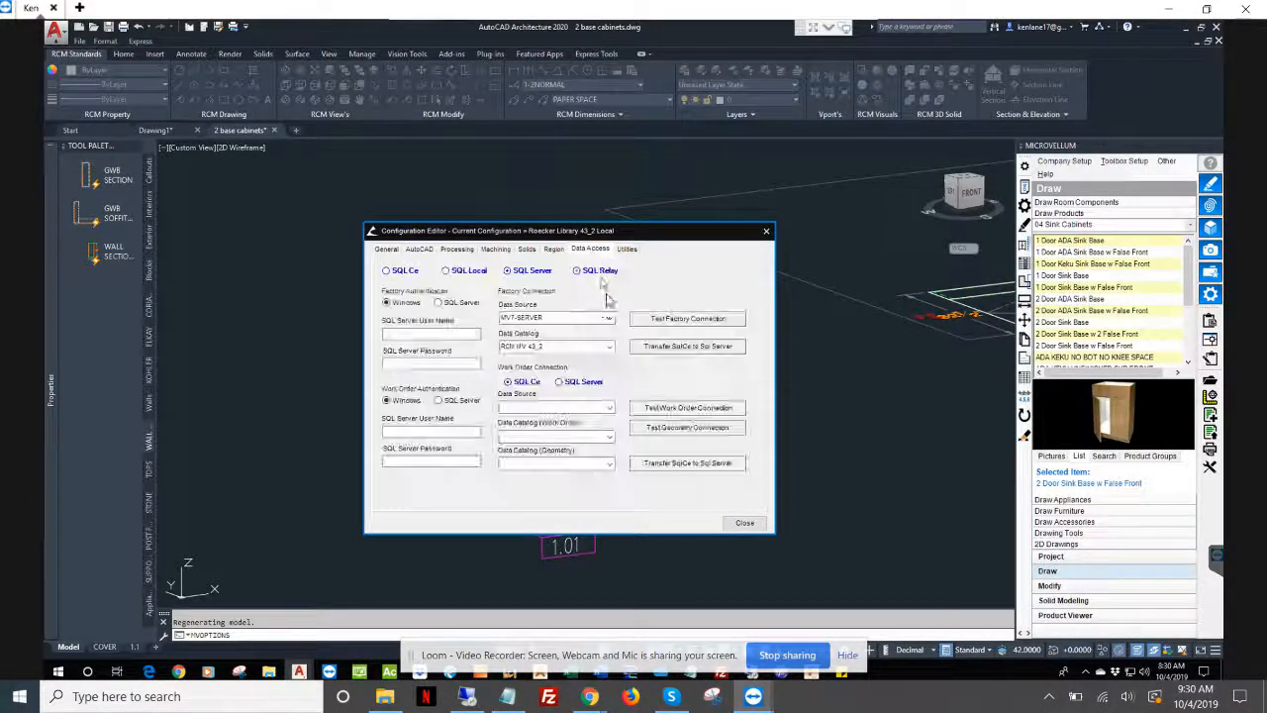
{"action": "left_click", "coordinate": [622, 250]}
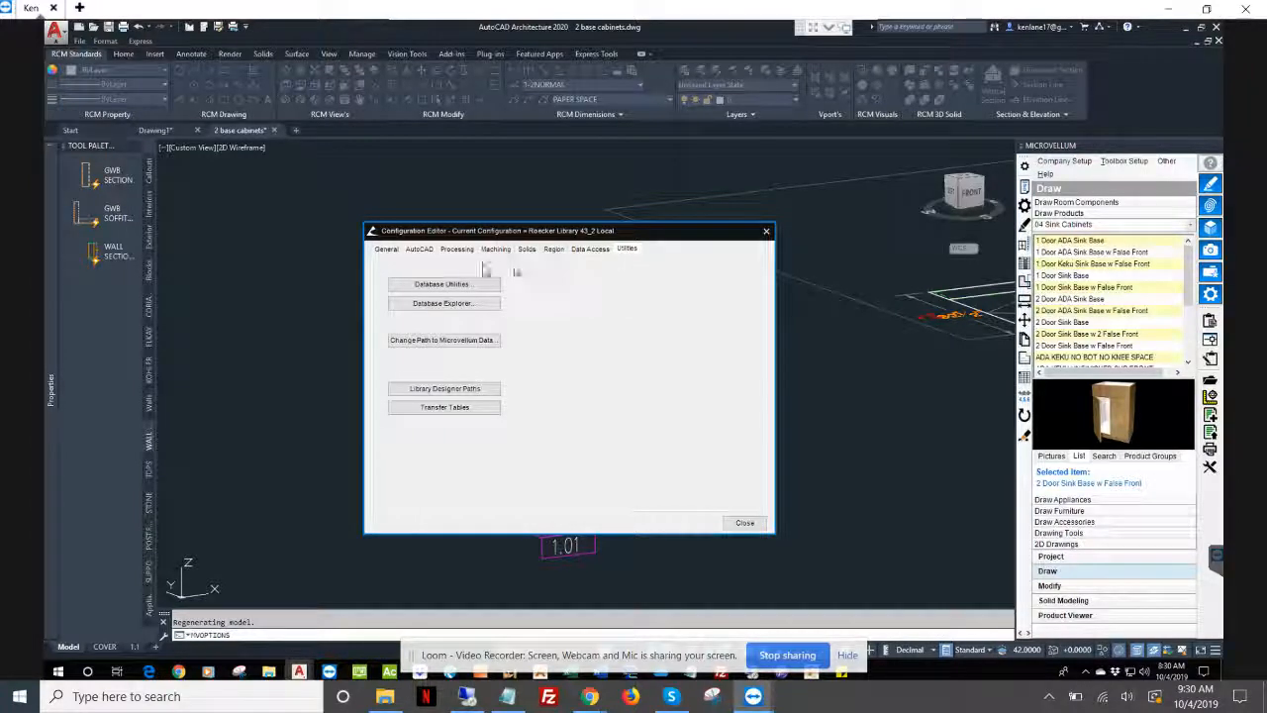
{"action": "left_click", "coordinate": [452, 284]}
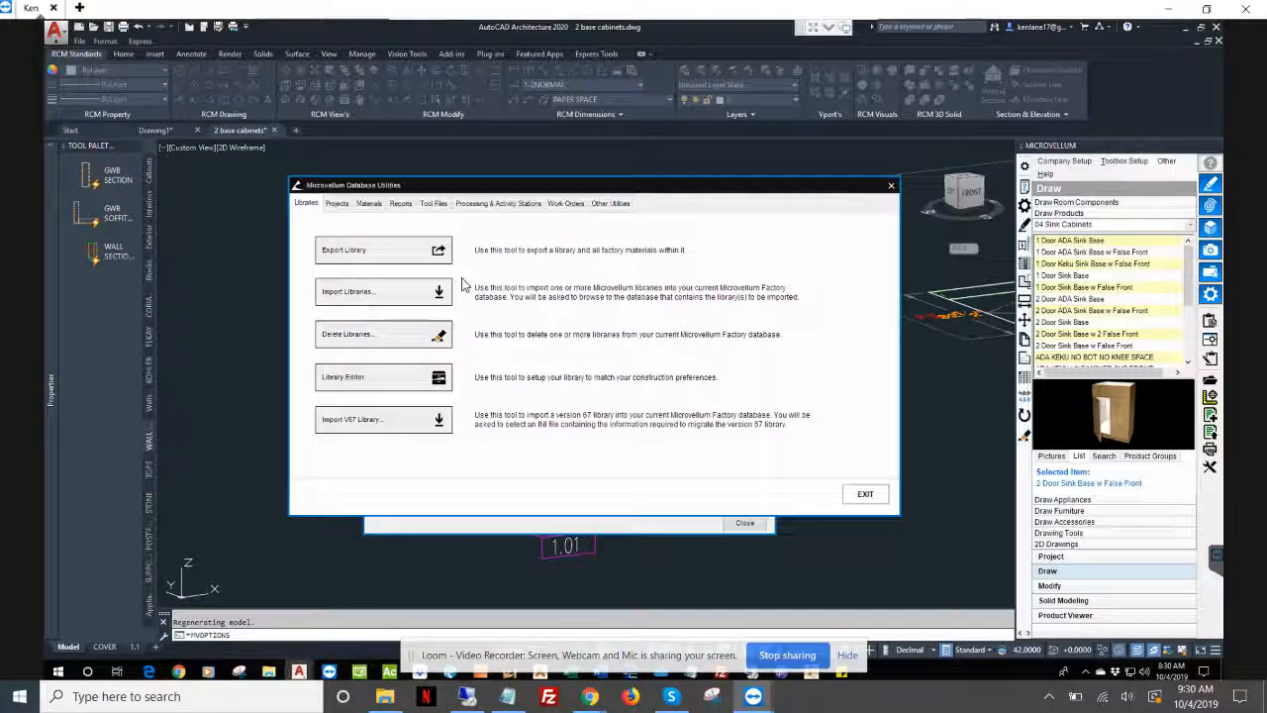
{"action": "left_click", "coordinate": [863, 493]}
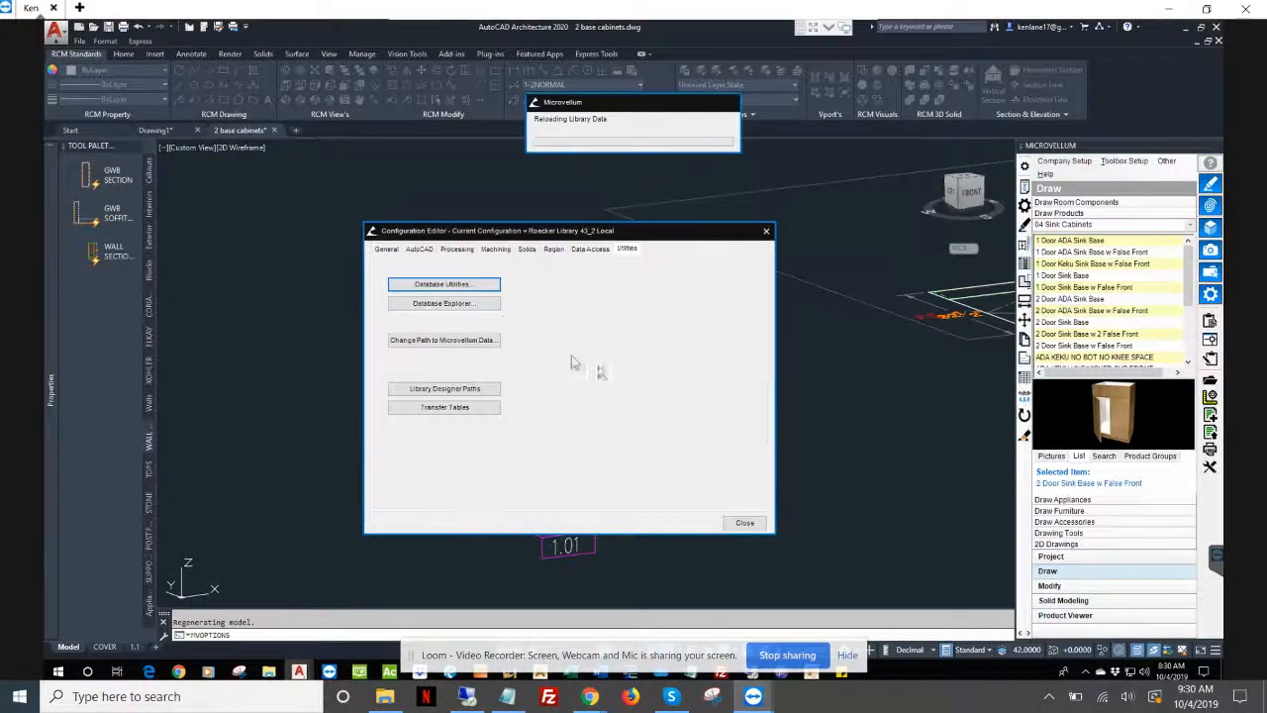
{"action": "left_click", "coordinate": [455, 304]}
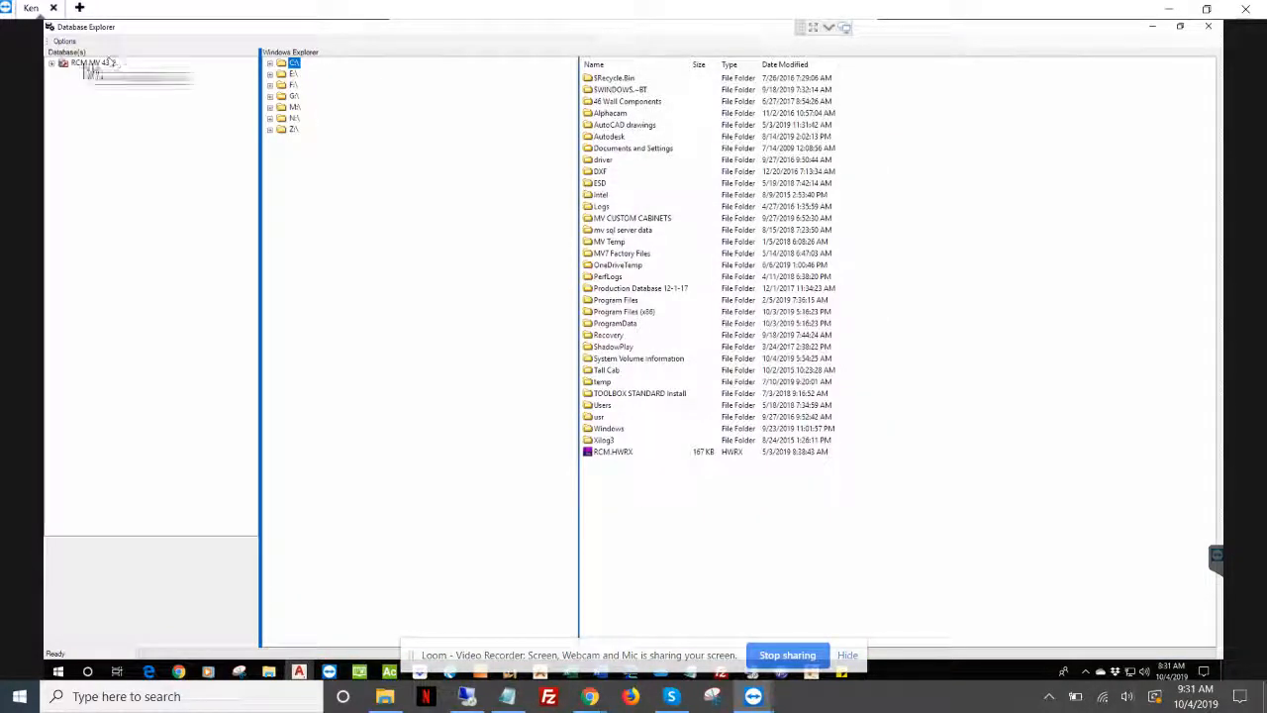
- Locate 2 Door Sink Base w False Front under 04 Sink Cabinets in the Roecker Millwork 43 products
{"action": "left_click", "coordinate": [51, 64]}
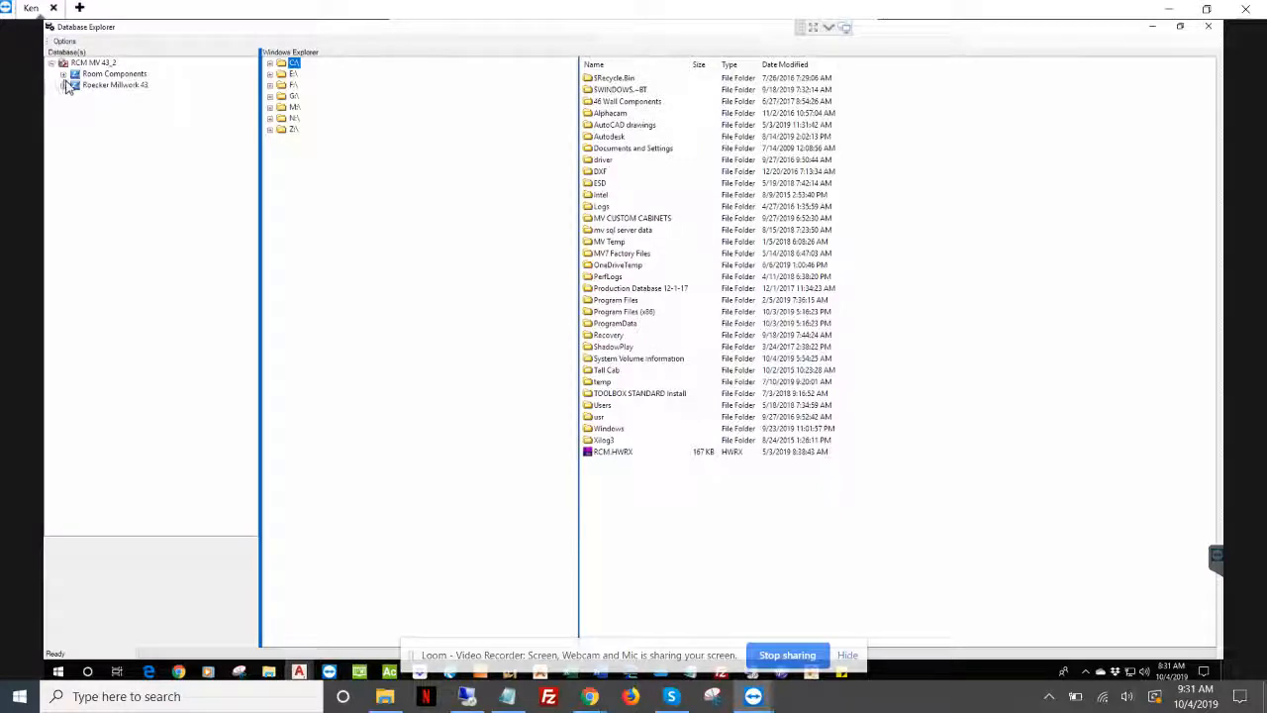
{"action": "left_click", "coordinate": [62, 75]}
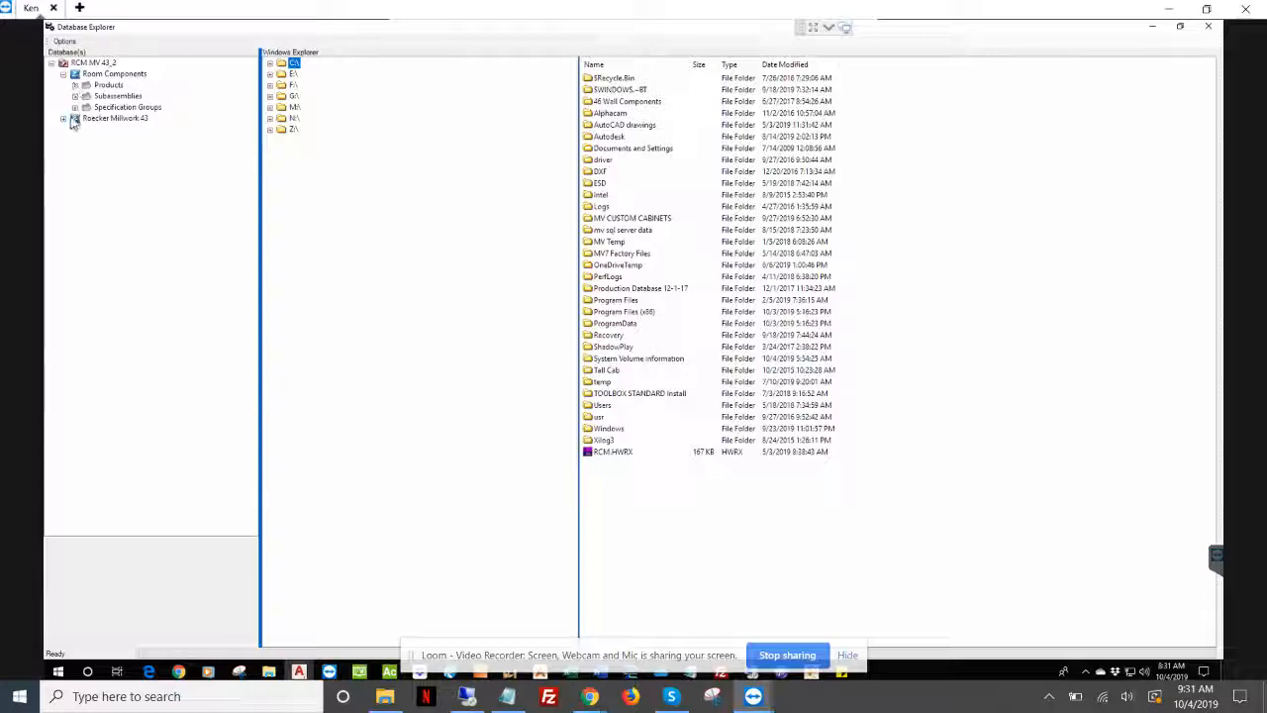
{"action": "left_click", "coordinate": [65, 120]}
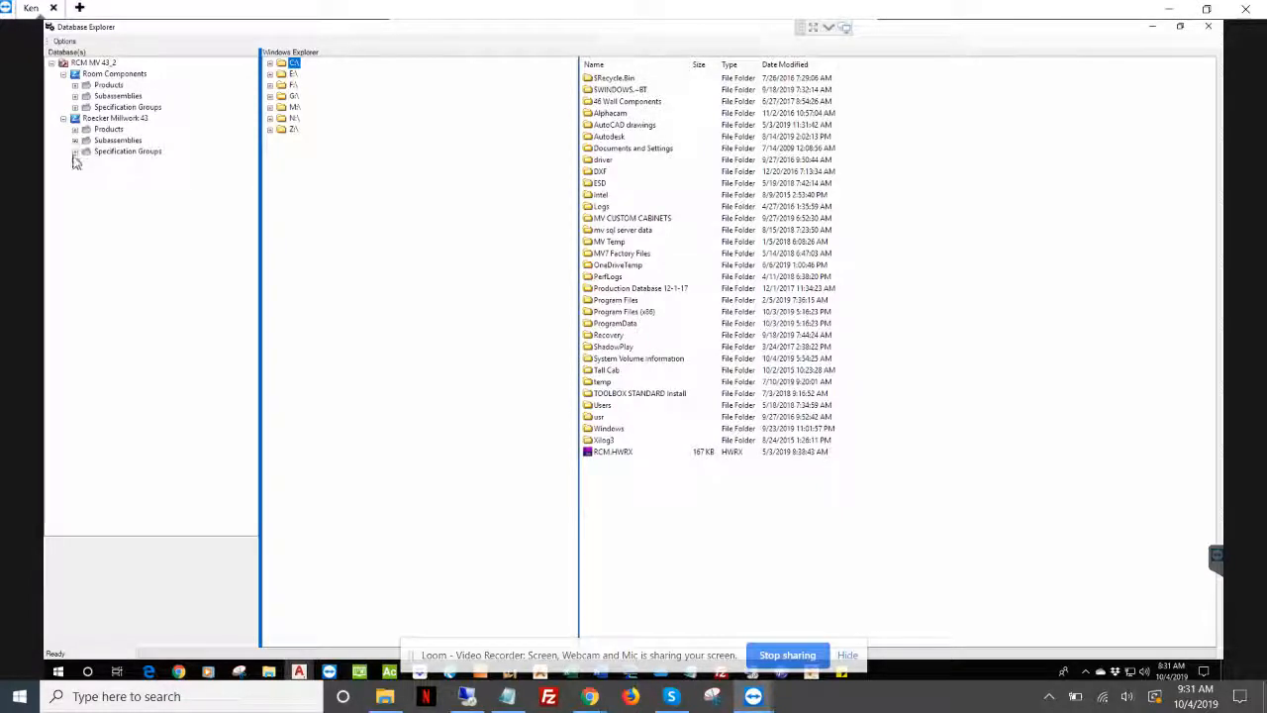
{"action": "left_click", "coordinate": [75, 130]}
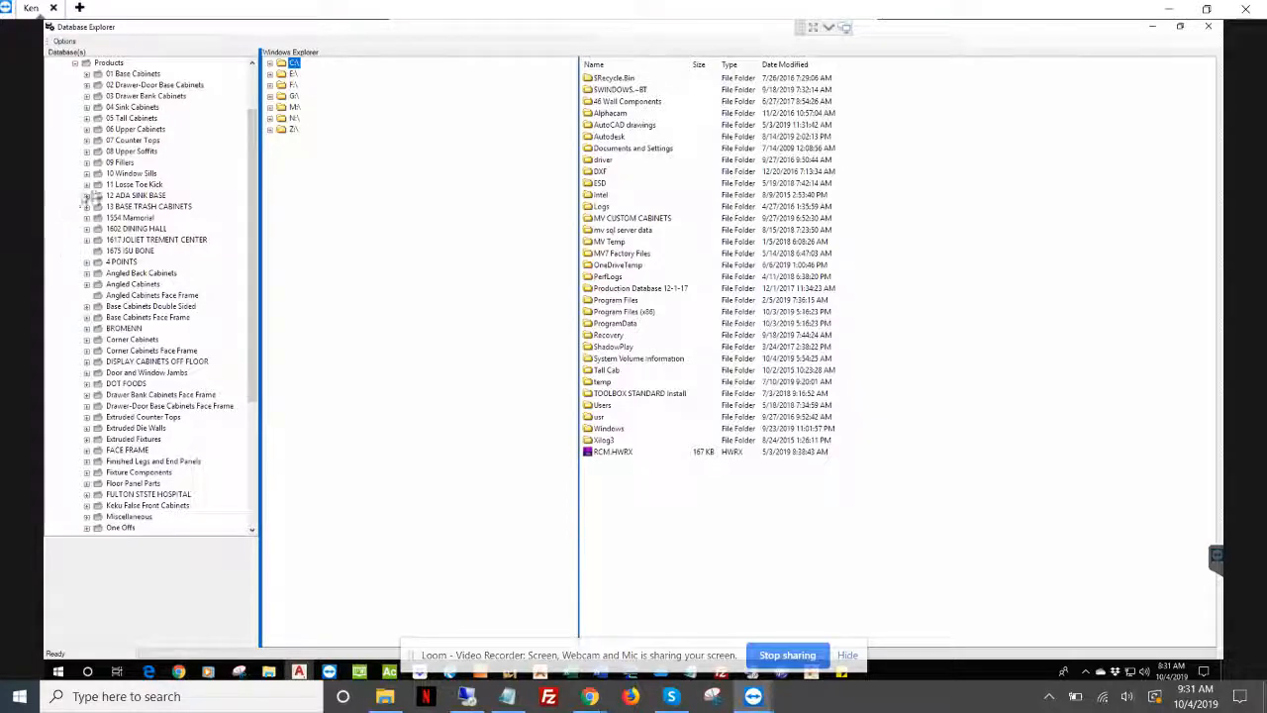
{"action": "left_click", "coordinate": [87, 108]}
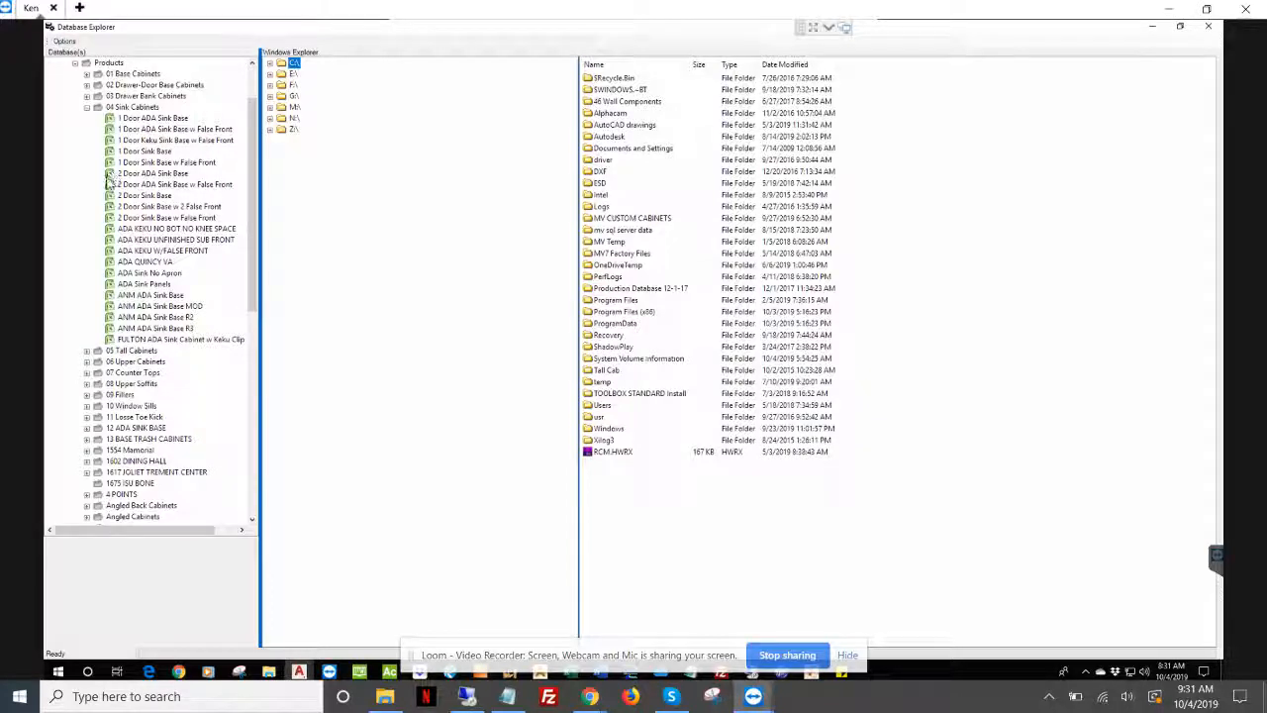
{"action": "left_click", "coordinate": [149, 218]}
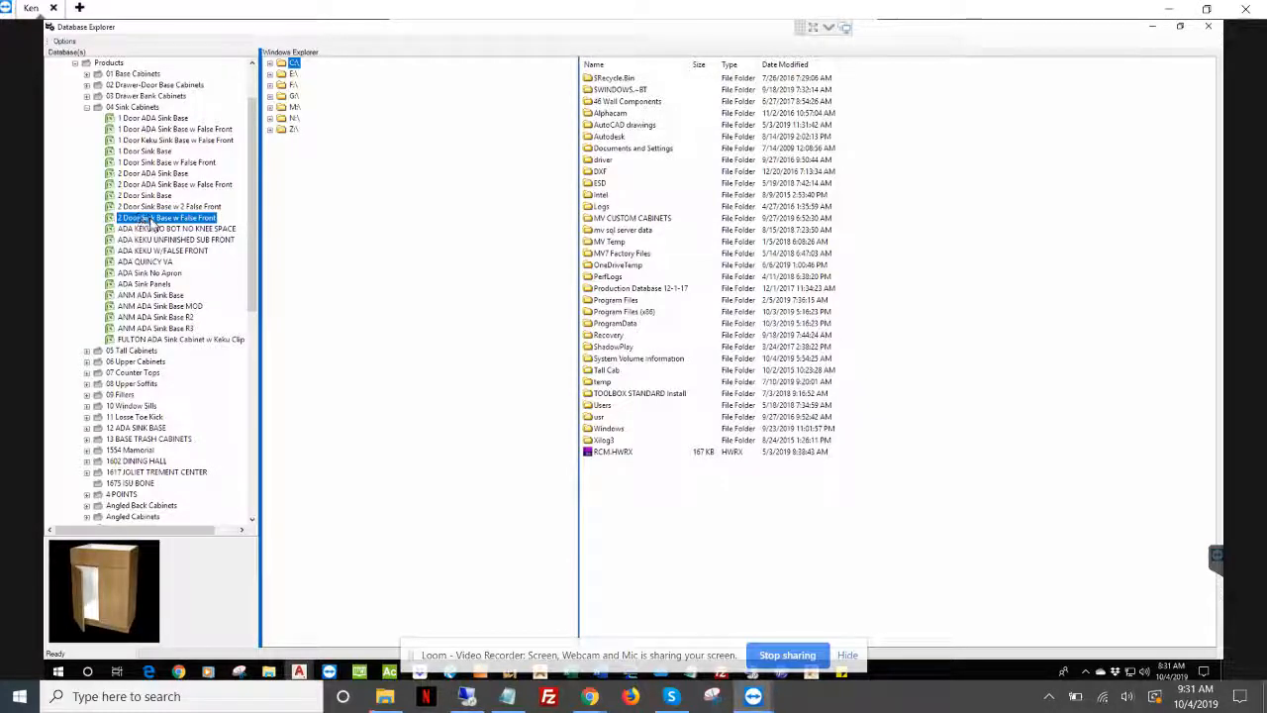
- Open the library product's workbook, examine the Carcass Base entry among its subassemblies, and close the workbook
{"action": "right_click", "coordinate": [153, 222]}
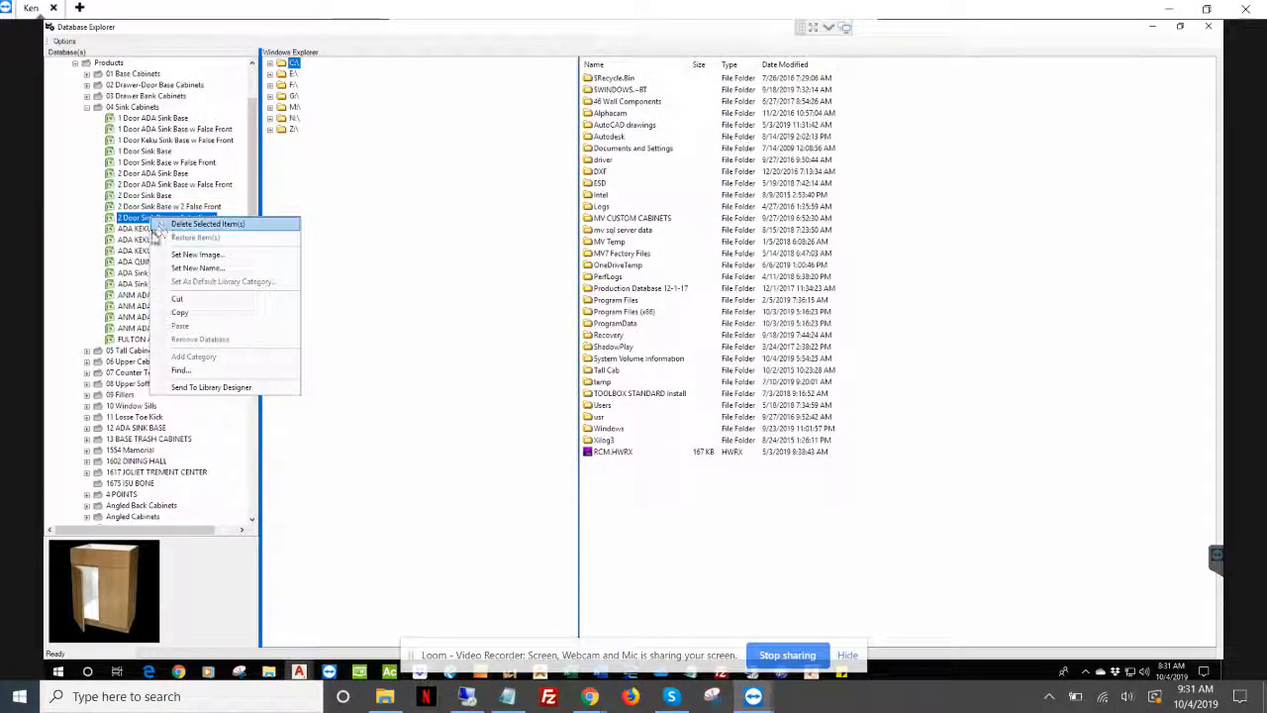
{"action": "left_click", "coordinate": [130, 220]}
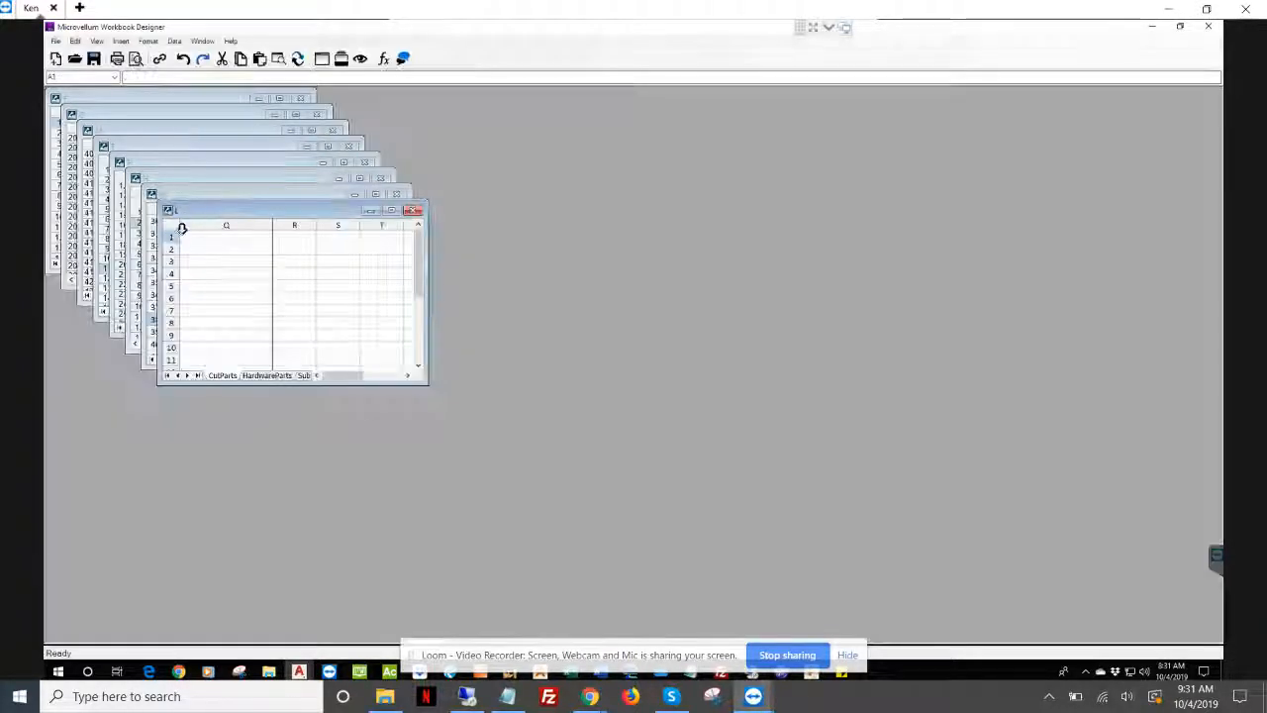
{"action": "left_click", "coordinate": [391, 212]}
{"action": "left_click", "coordinate": [220, 634]}
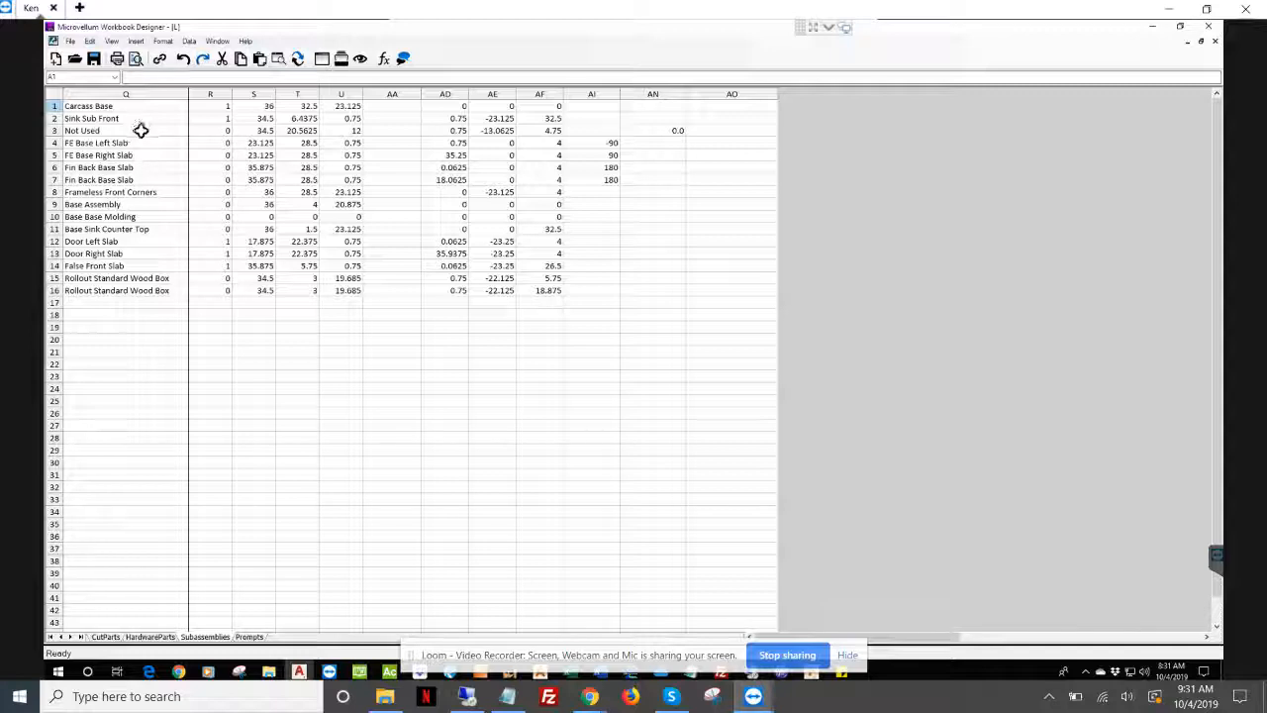
{"action": "left_click", "coordinate": [126, 107]}
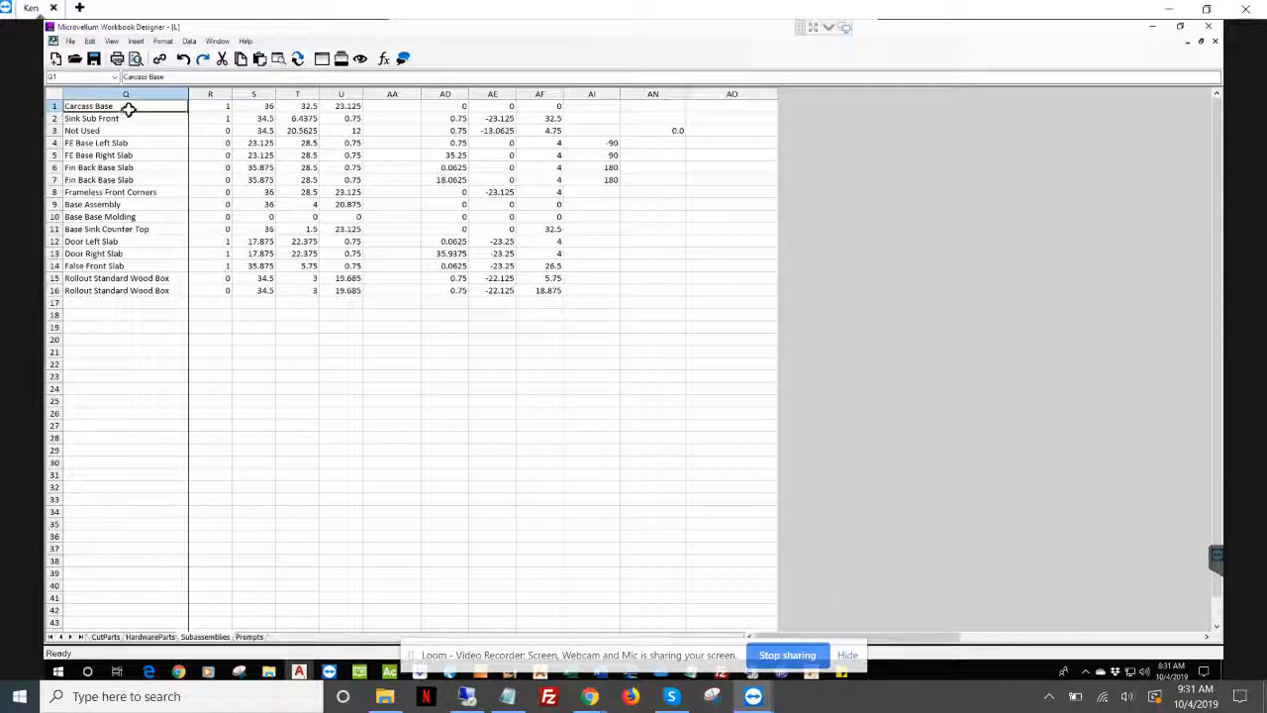
{"action": "right_click", "coordinate": [129, 110]}
{"action": "left_click", "coordinate": [488, 338]}
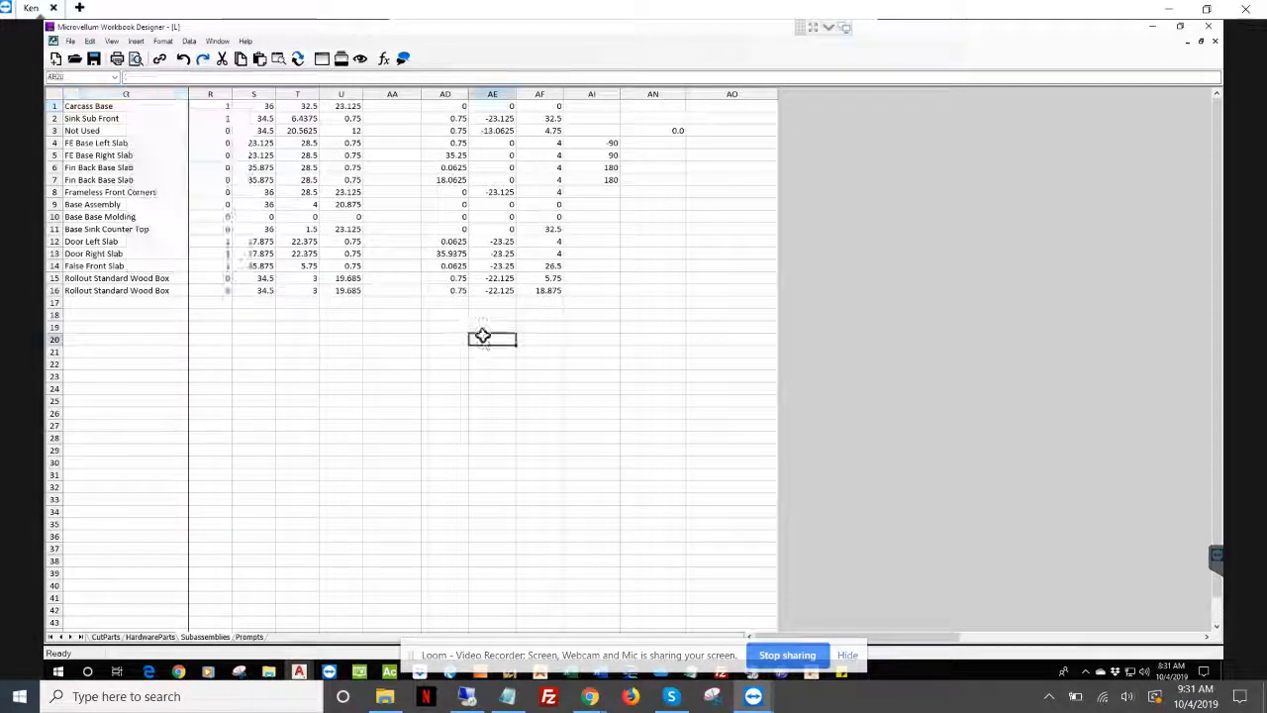
{"action": "left_click", "coordinate": [1208, 26]}
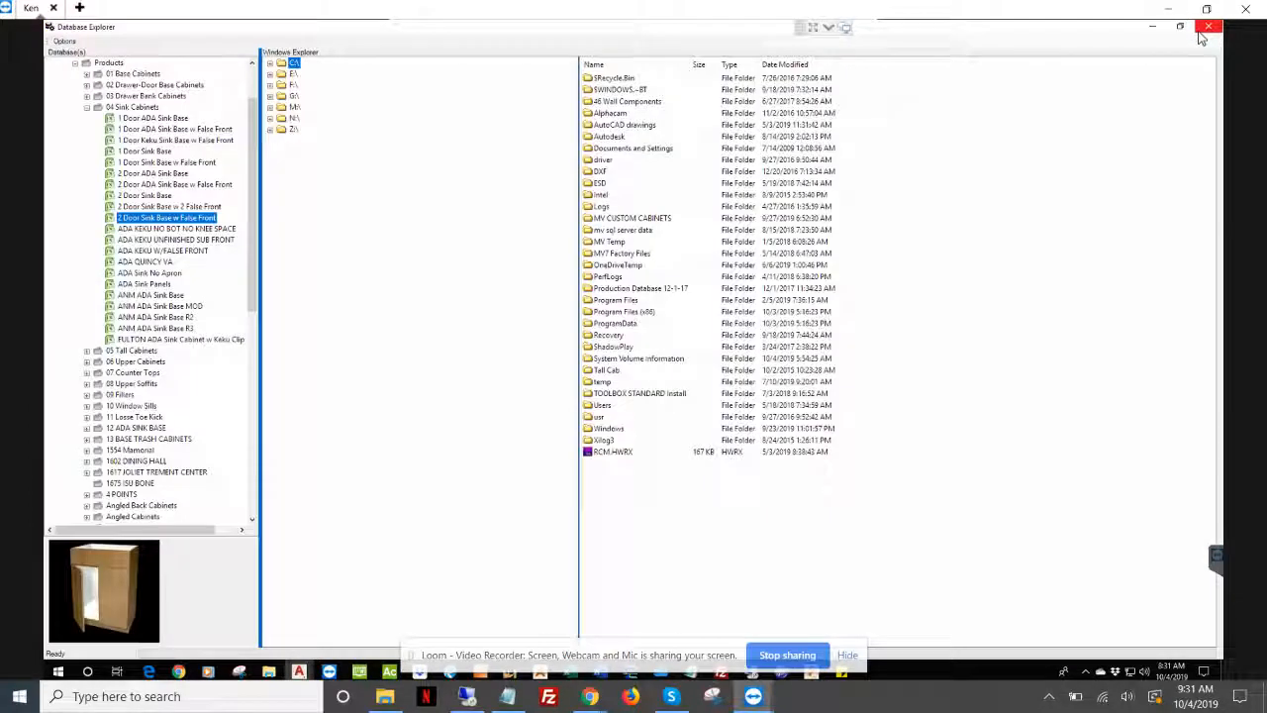
- Close the Database Explorer and the Configuration Editor without editing the library product
{"action": "right_click", "coordinate": [181, 221]}
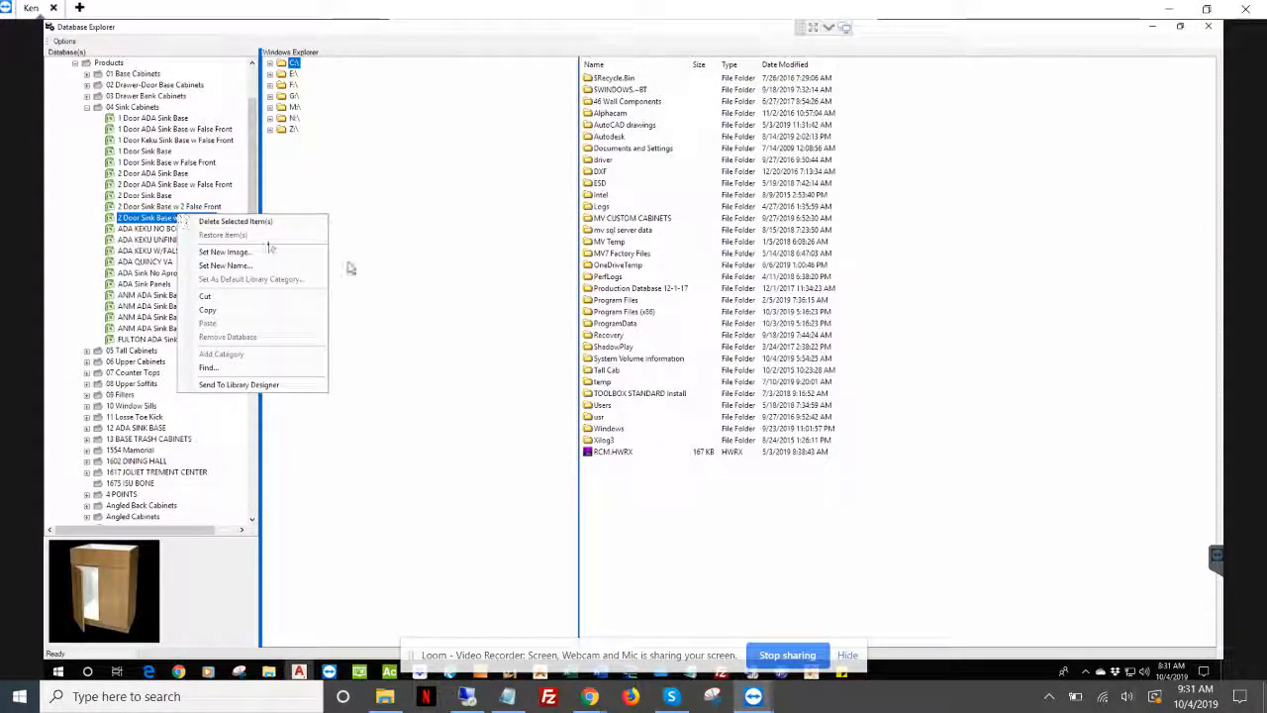
{"action": "left_click", "coordinate": [386, 263]}
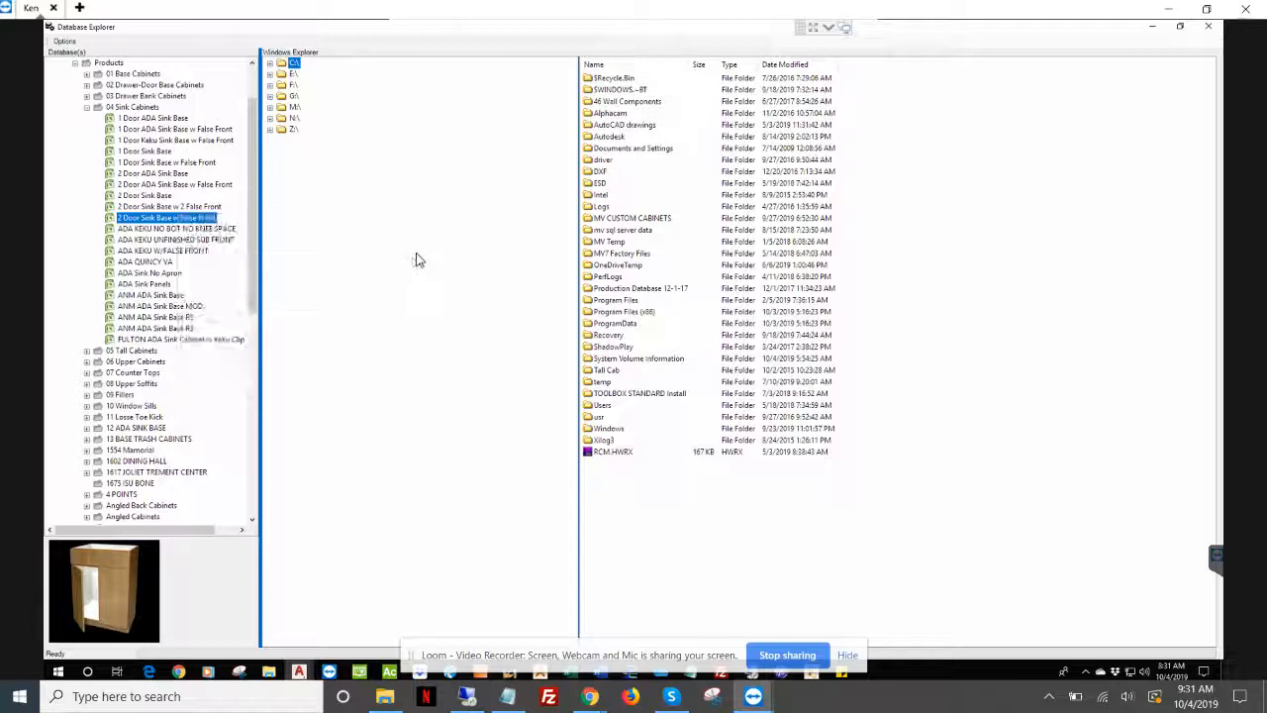
{"action": "left_click", "coordinate": [1208, 32]}
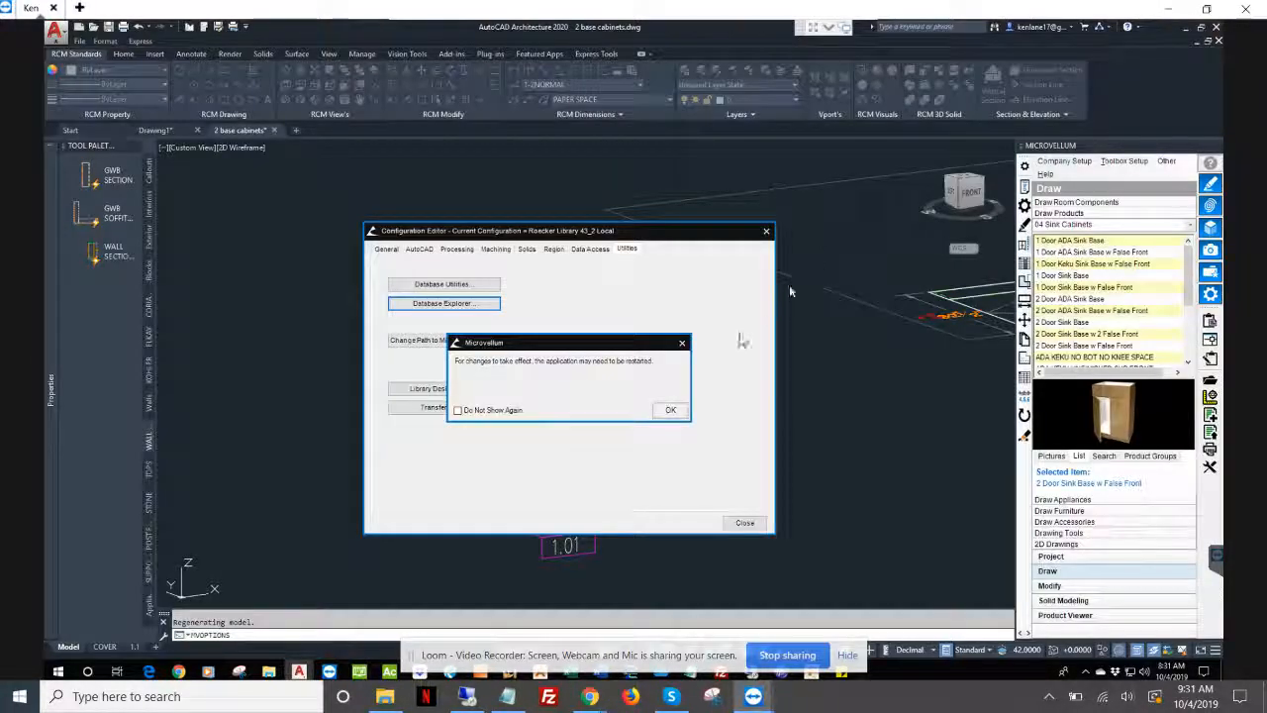
{"action": "left_click", "coordinate": [670, 410]}
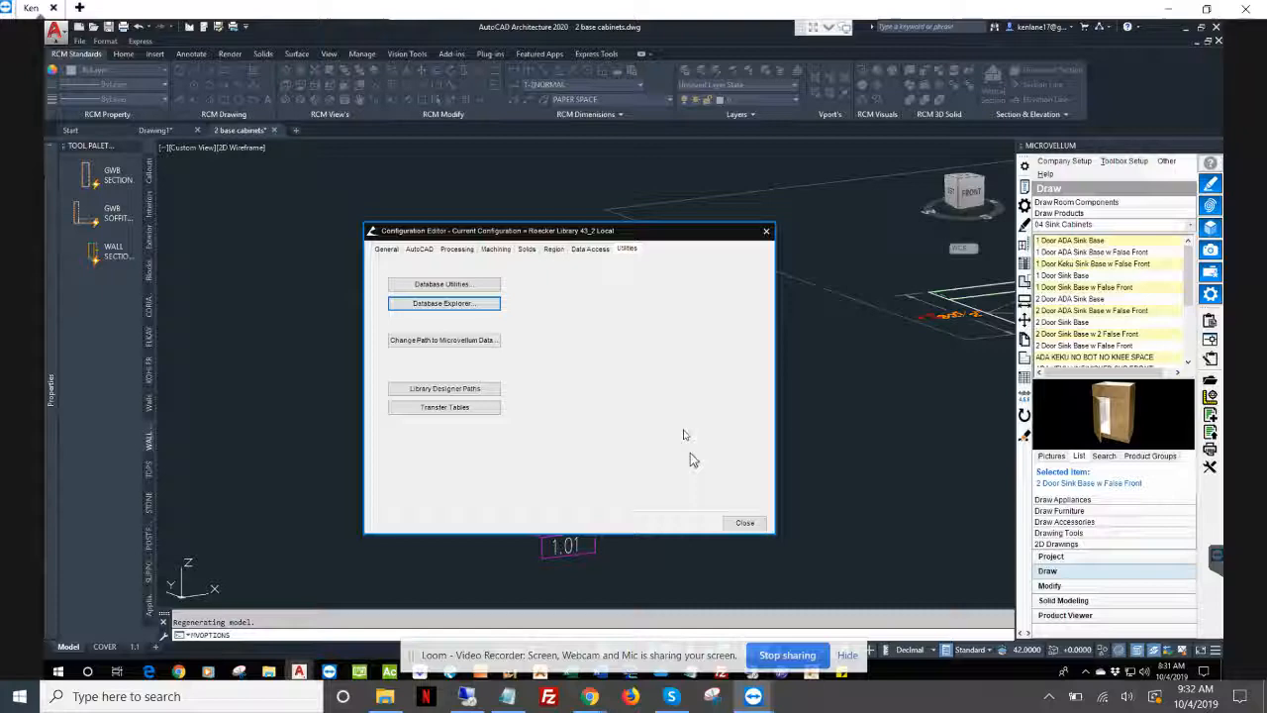
{"action": "left_click", "coordinate": [742, 524]}
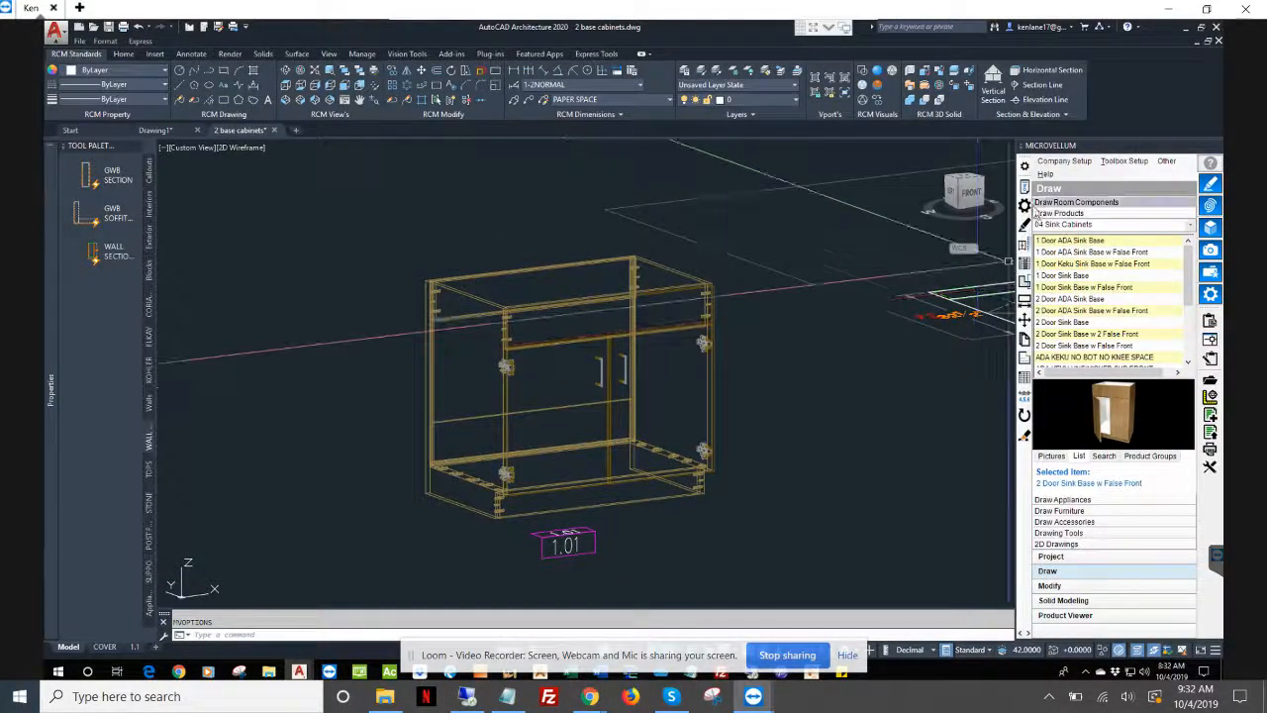
- Review the part properties of sink base 1.01 and close them without making changes
{"action": "left_click", "coordinate": [1025, 206]}
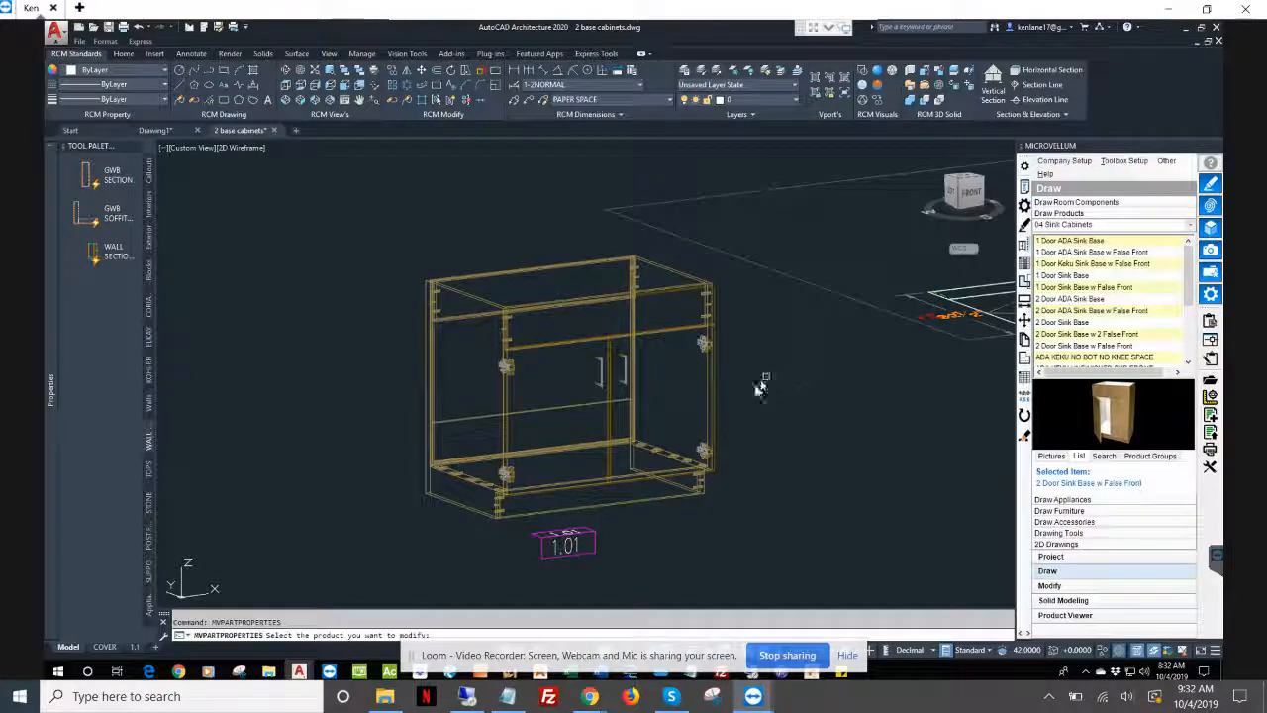
{"action": "left_click", "coordinate": [712, 397]}
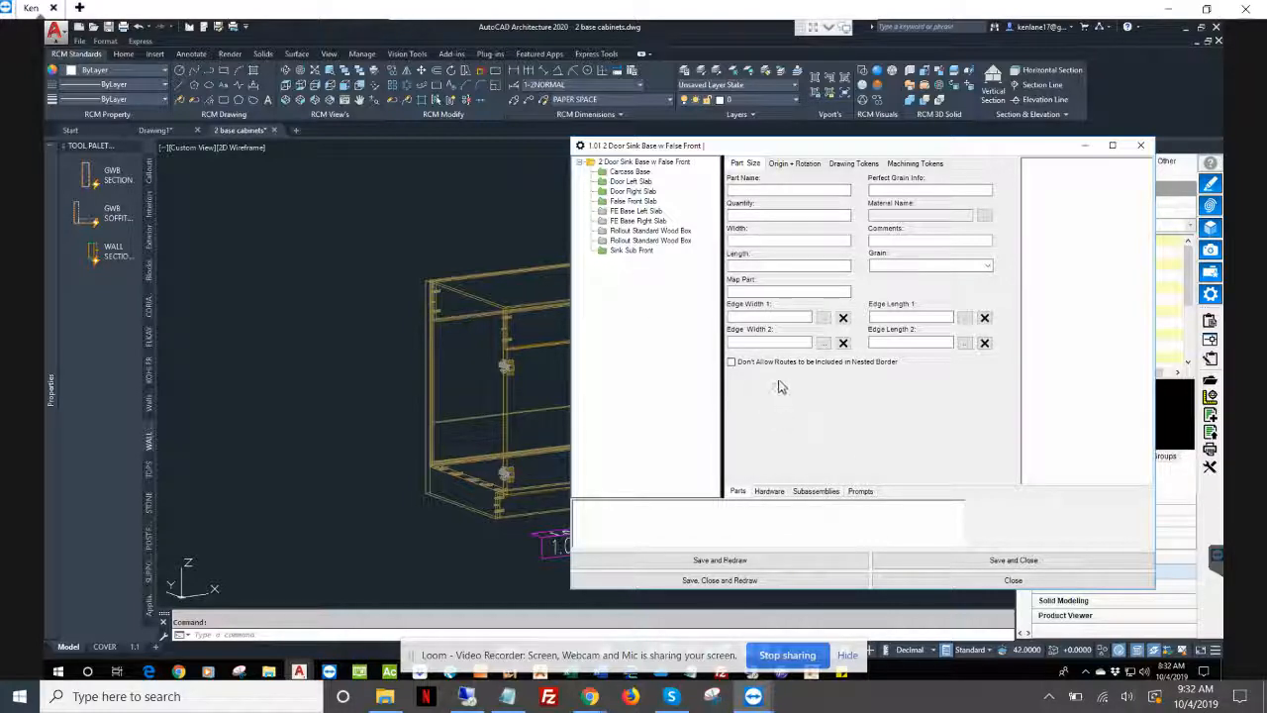
{"action": "left_click", "coordinate": [980, 582]}
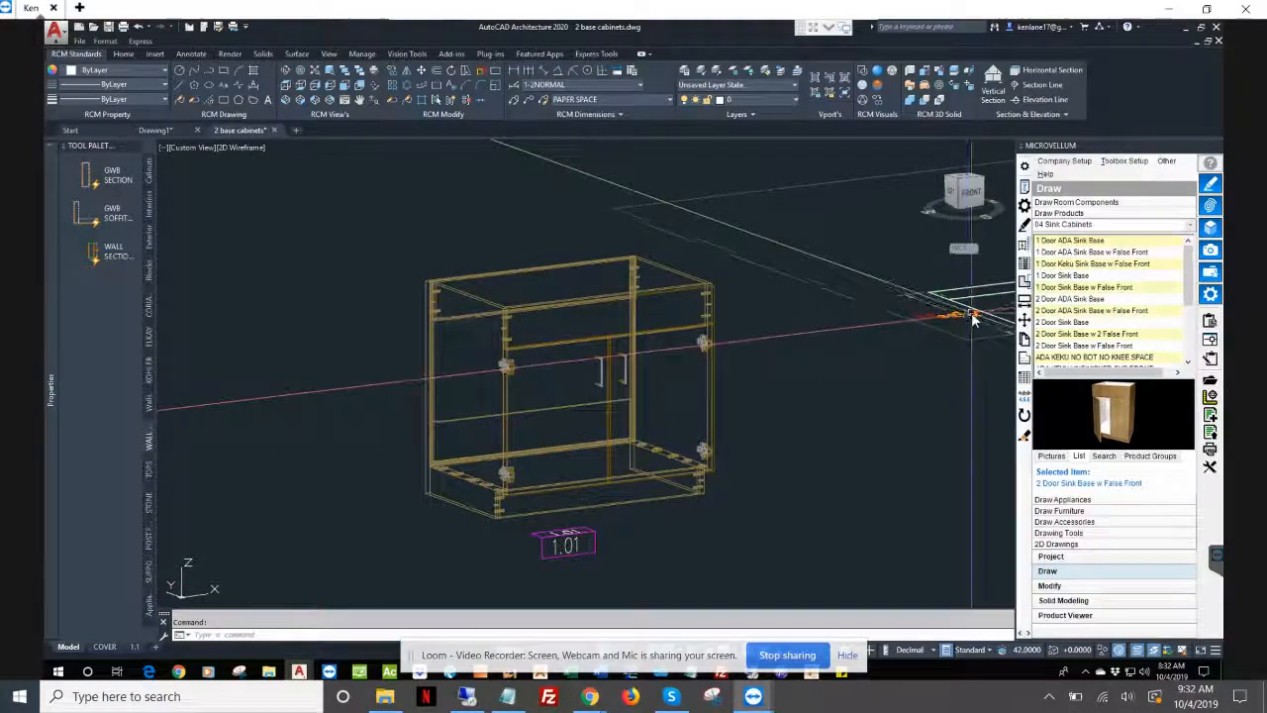
- Save cabinet 1.01 to the 04 Sink Cabinets category of the Roecker Millwork 43 library as 2 Door Sink Base w False Front
{"action": "left_click", "coordinate": [1097, 586]}
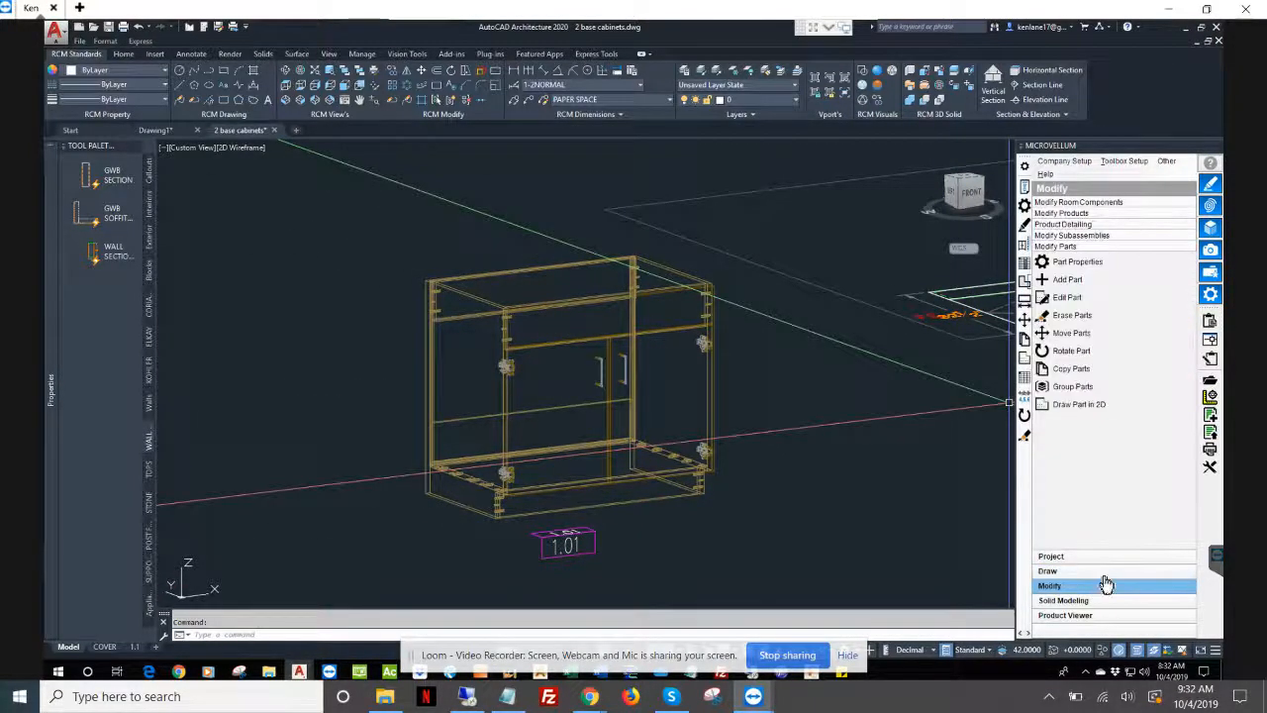
{"action": "left_click", "coordinate": [1107, 556]}
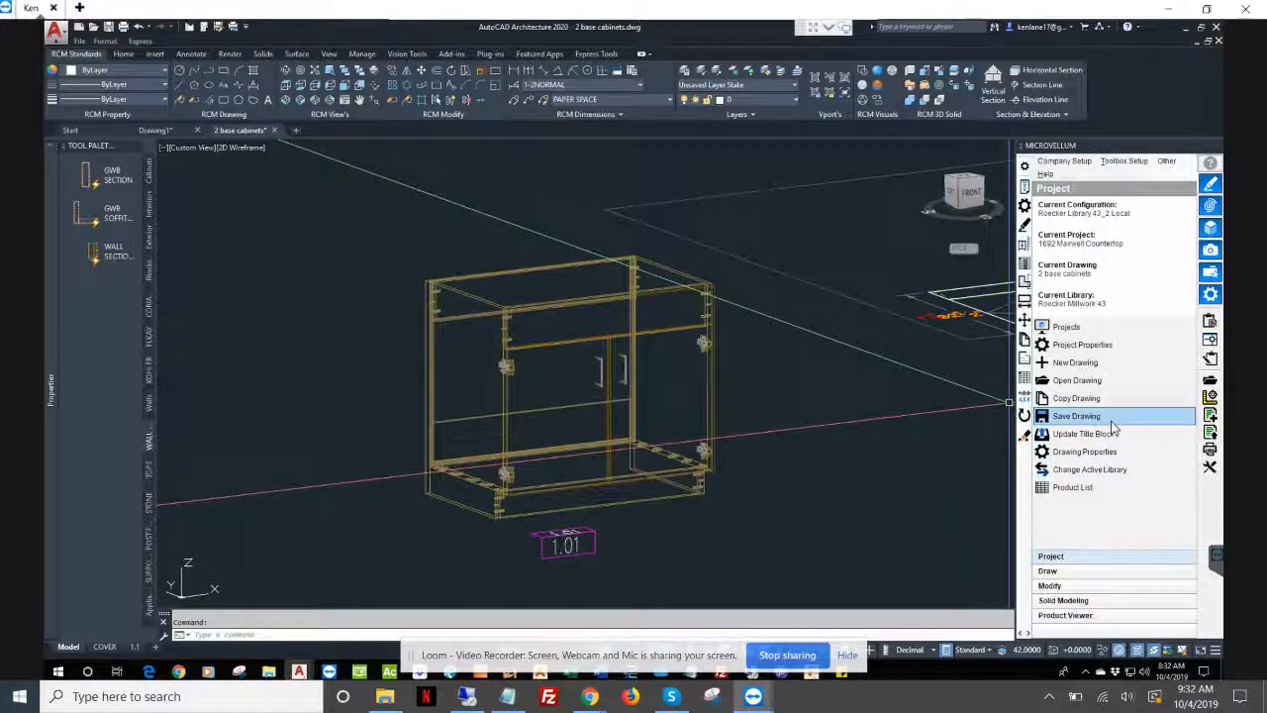
{"action": "left_click", "coordinate": [1099, 586]}
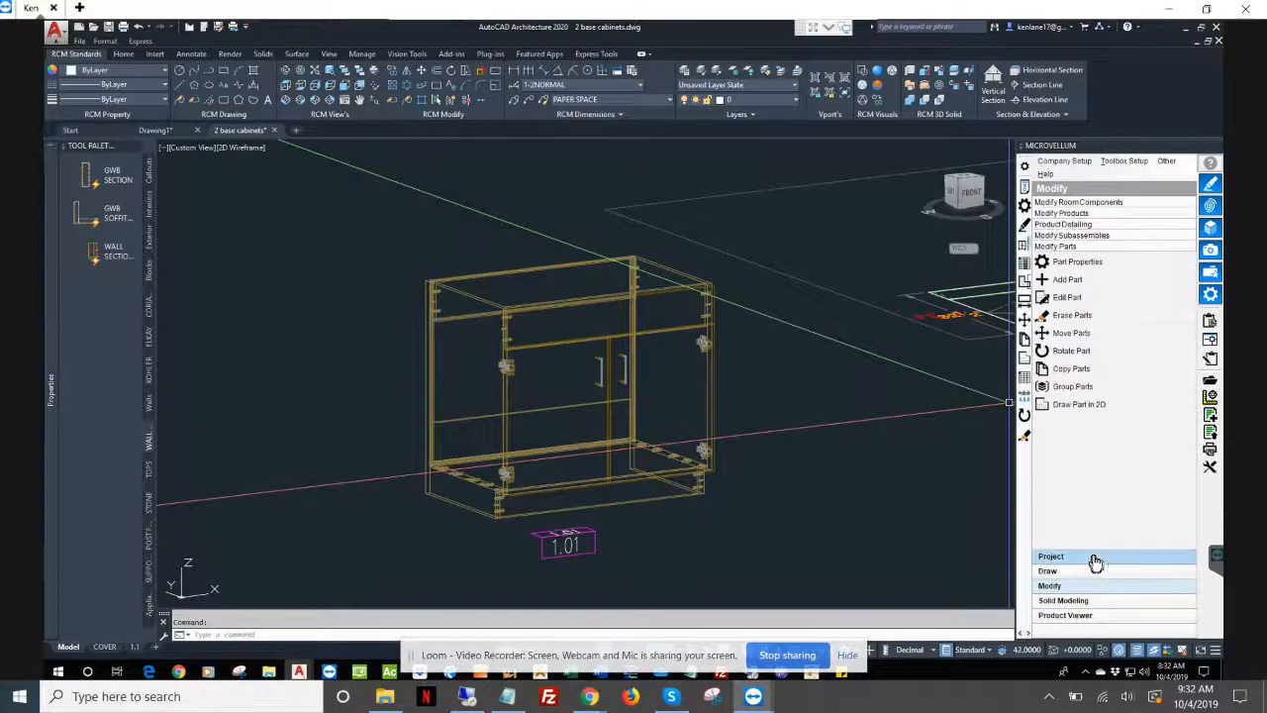
{"action": "left_click", "coordinate": [1061, 213]}
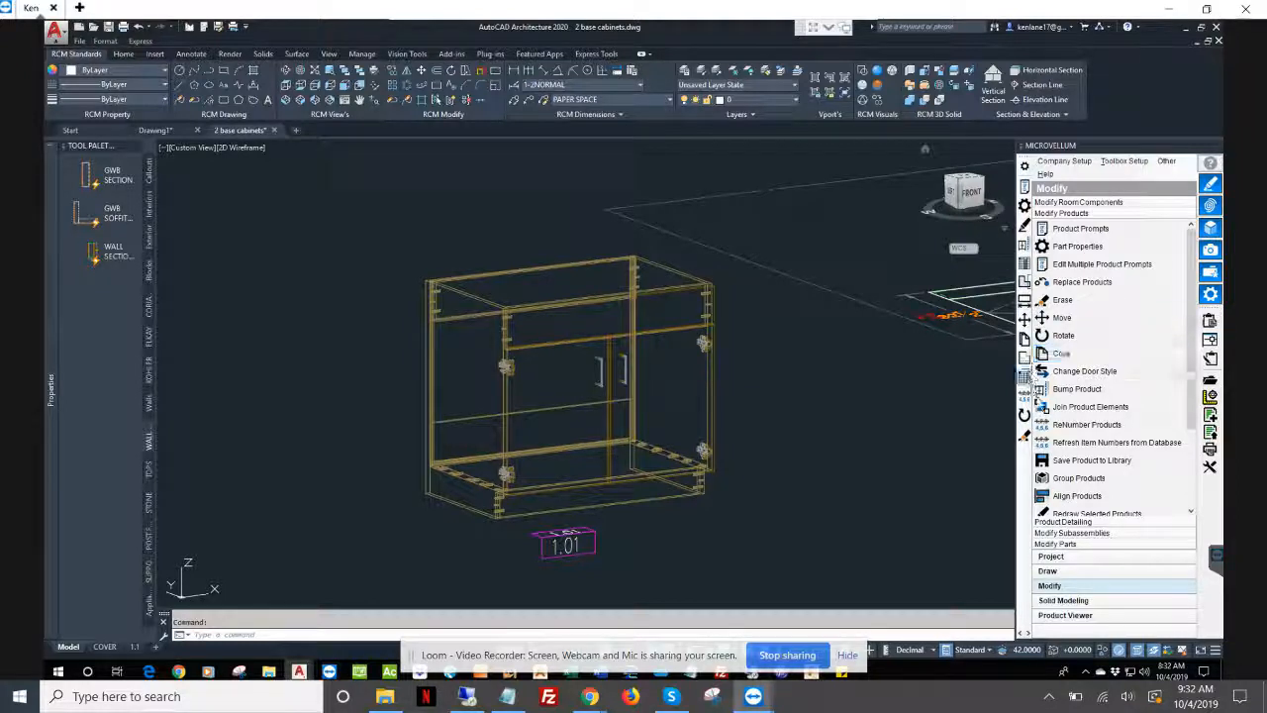
{"action": "left_click", "coordinate": [1120, 463]}
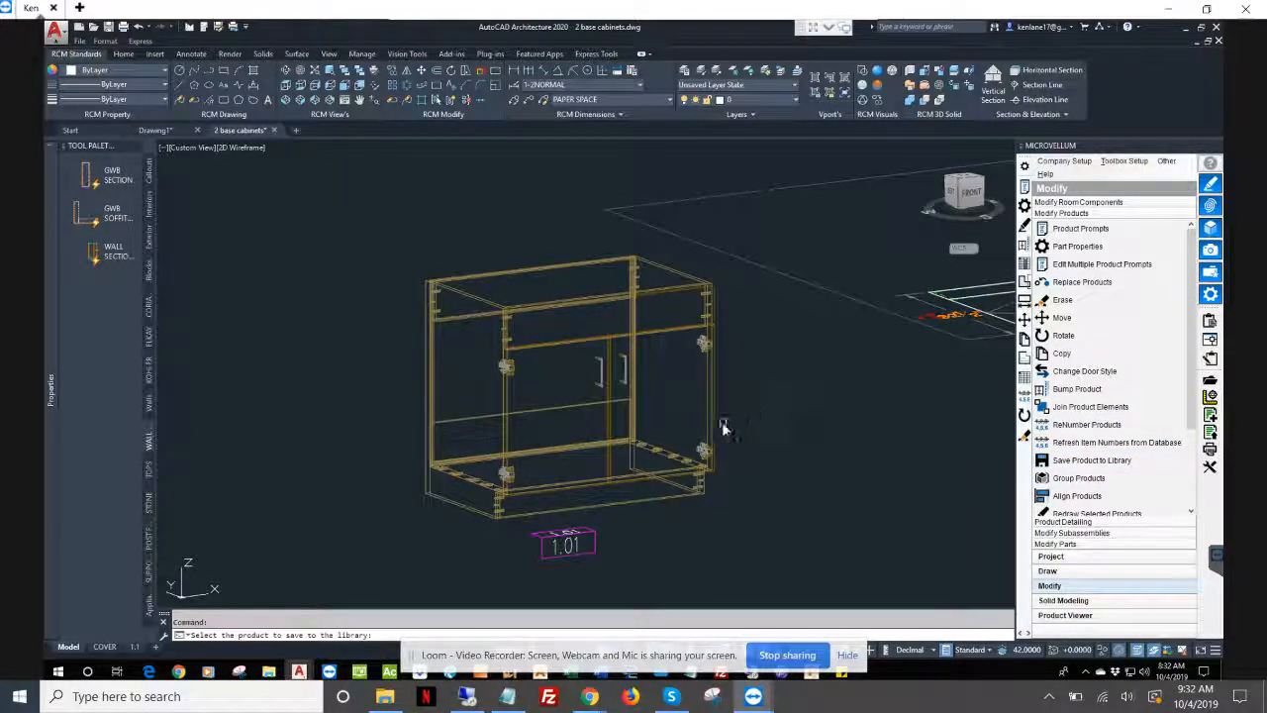
{"action": "left_click", "coordinate": [708, 416]}
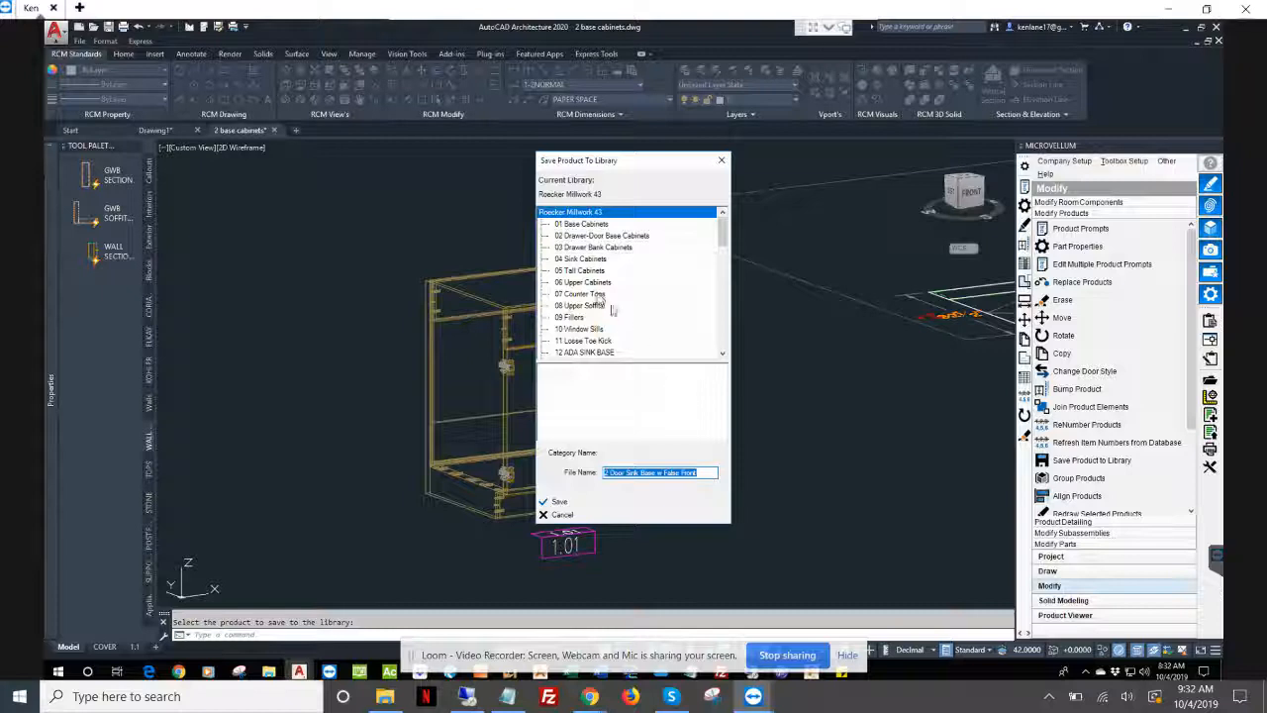
{"action": "left_click", "coordinate": [581, 260]}
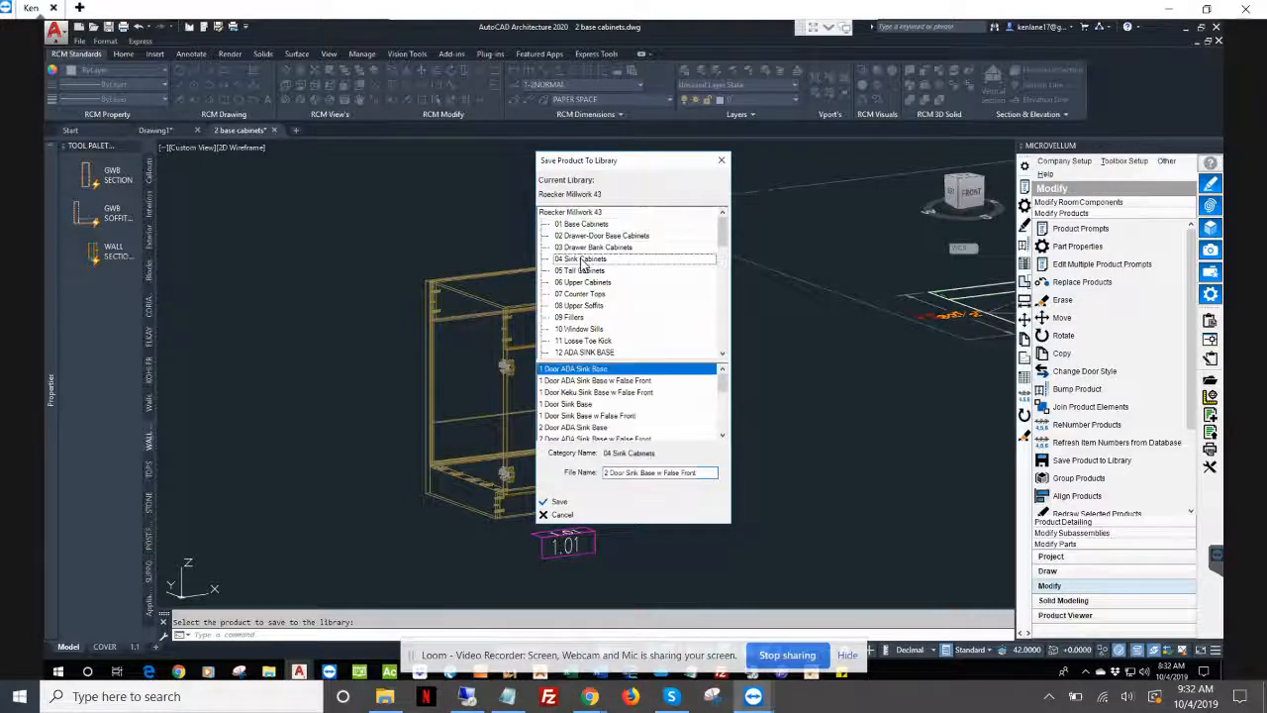
{"action": "double_click", "coordinate": [721, 437]}
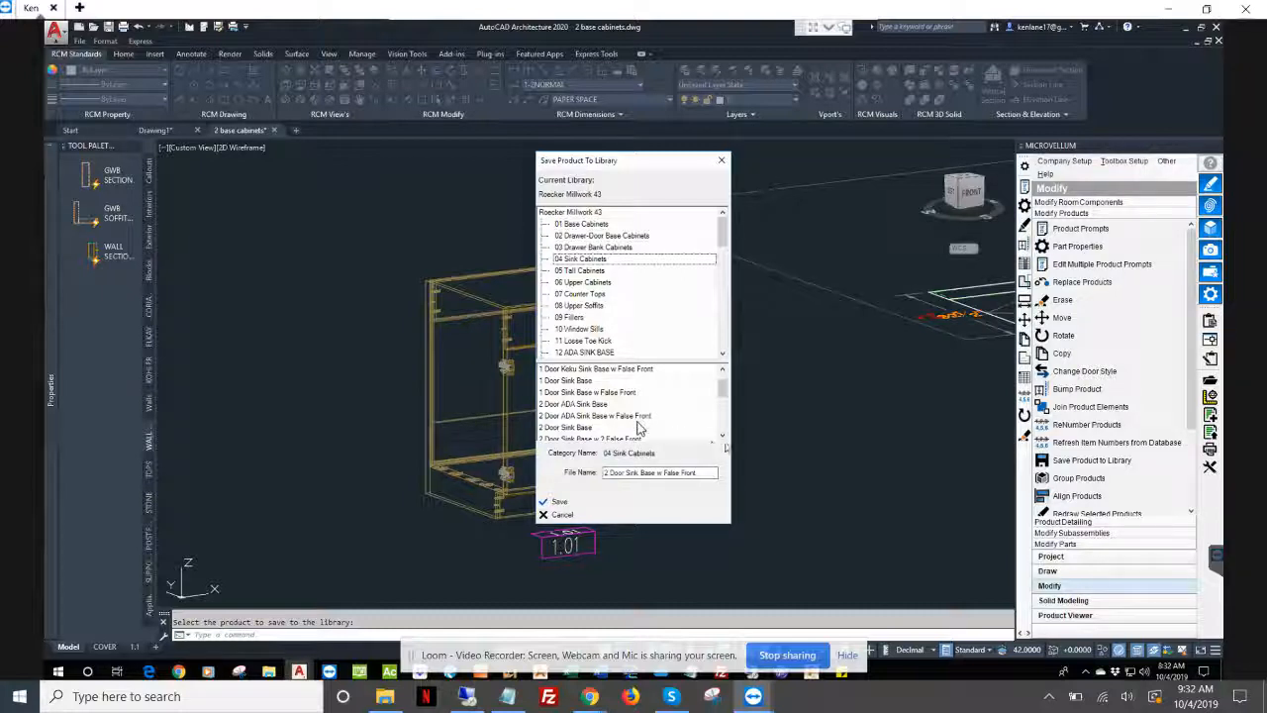
{"action": "scroll", "coordinate": [639, 428], "scroll_direction": "down", "scroll_amount": 3}
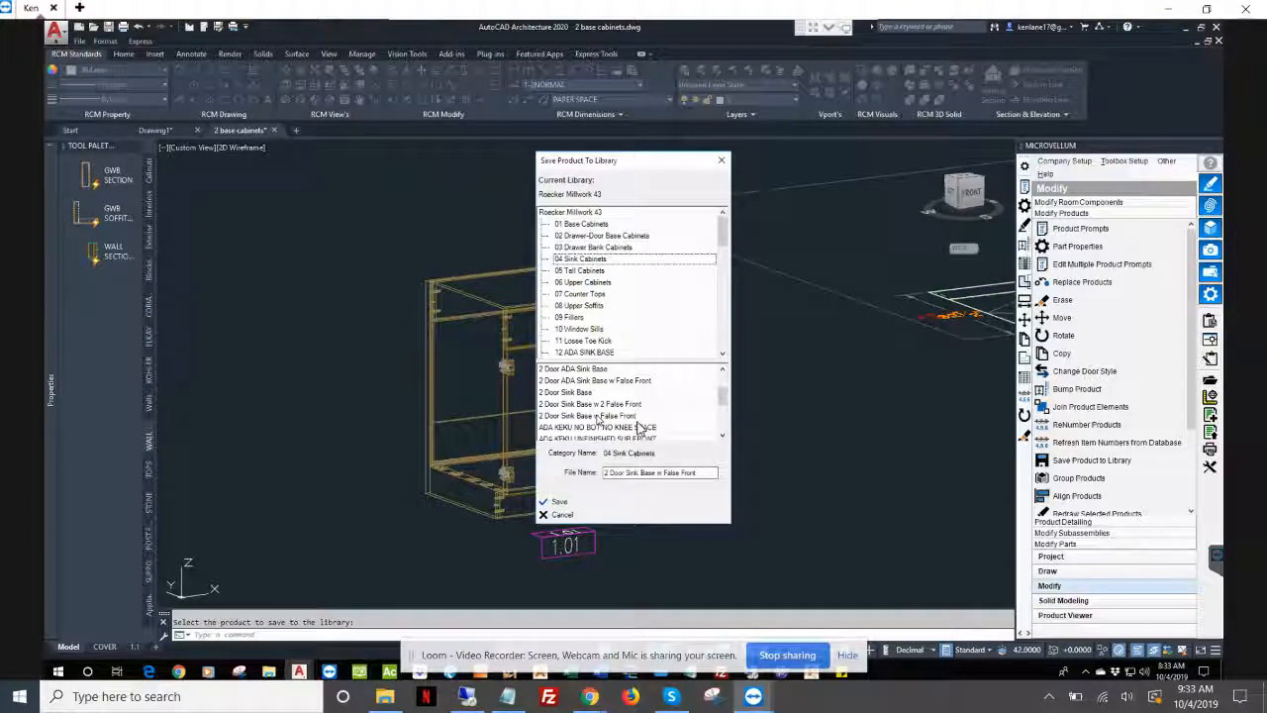
{"action": "left_click", "coordinate": [600, 416]}
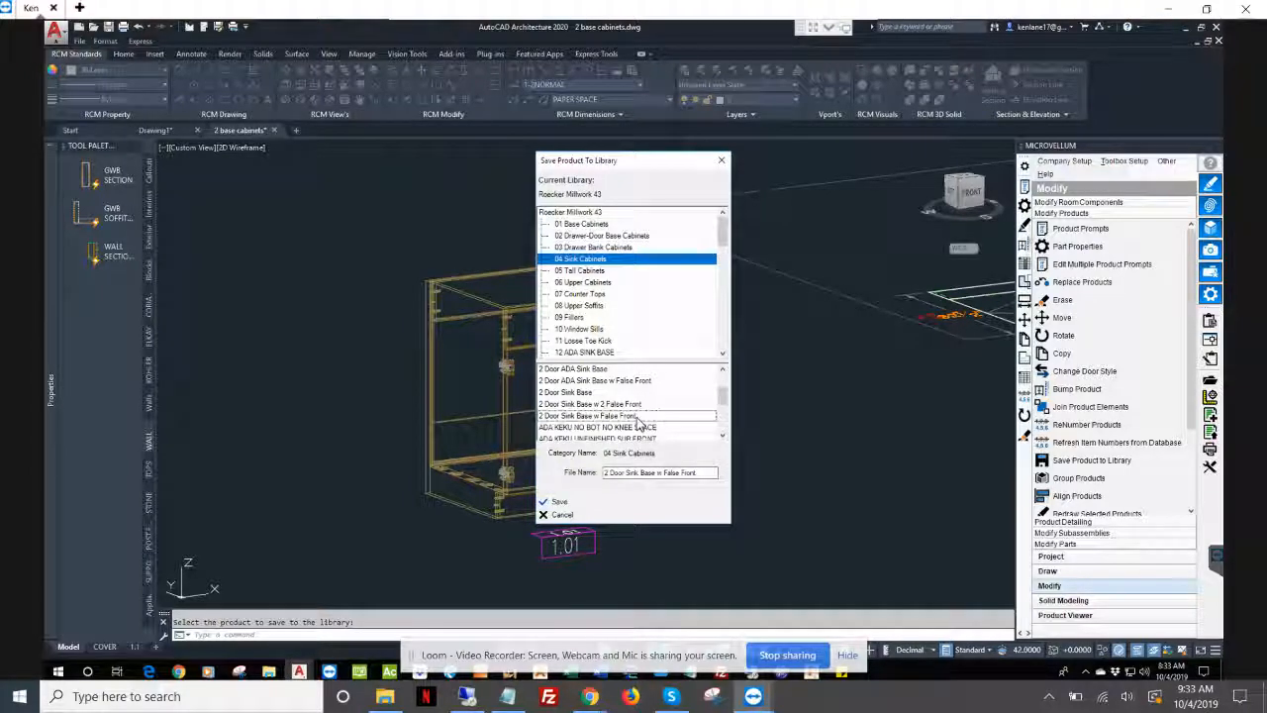
{"action": "left_click", "coordinate": [602, 497]}
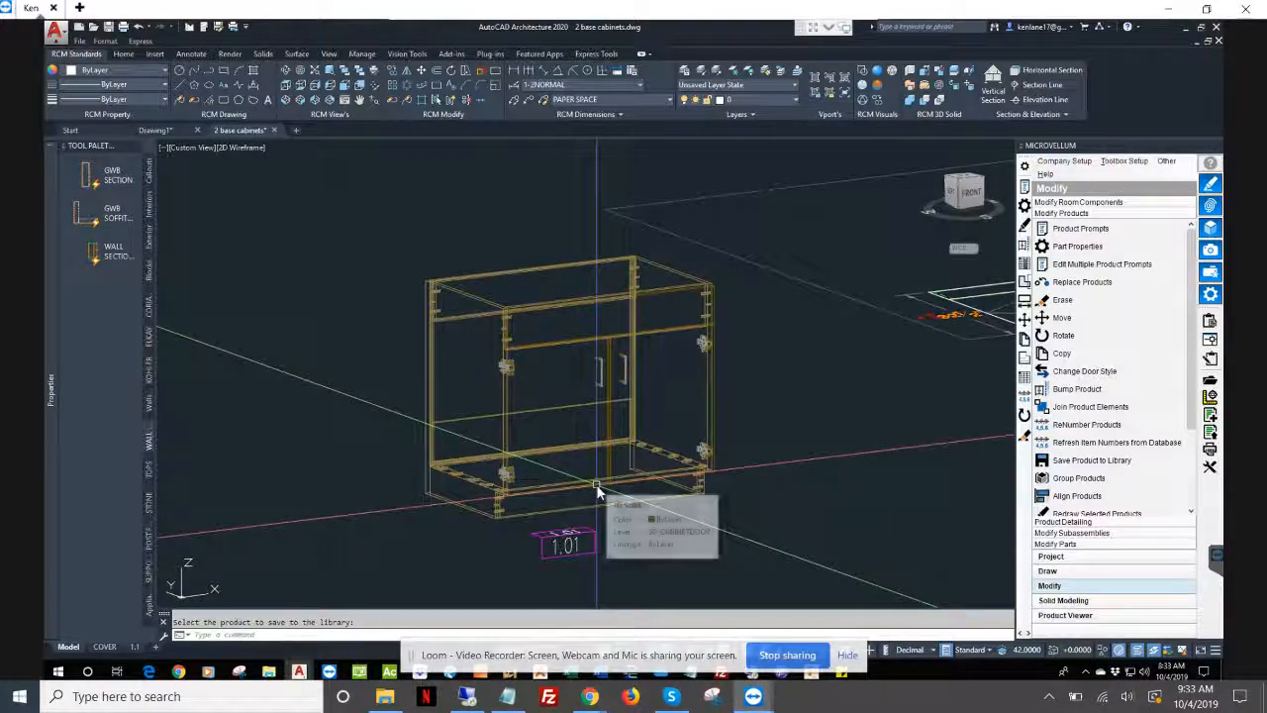
{"action": "left_click", "coordinate": [596, 484]}
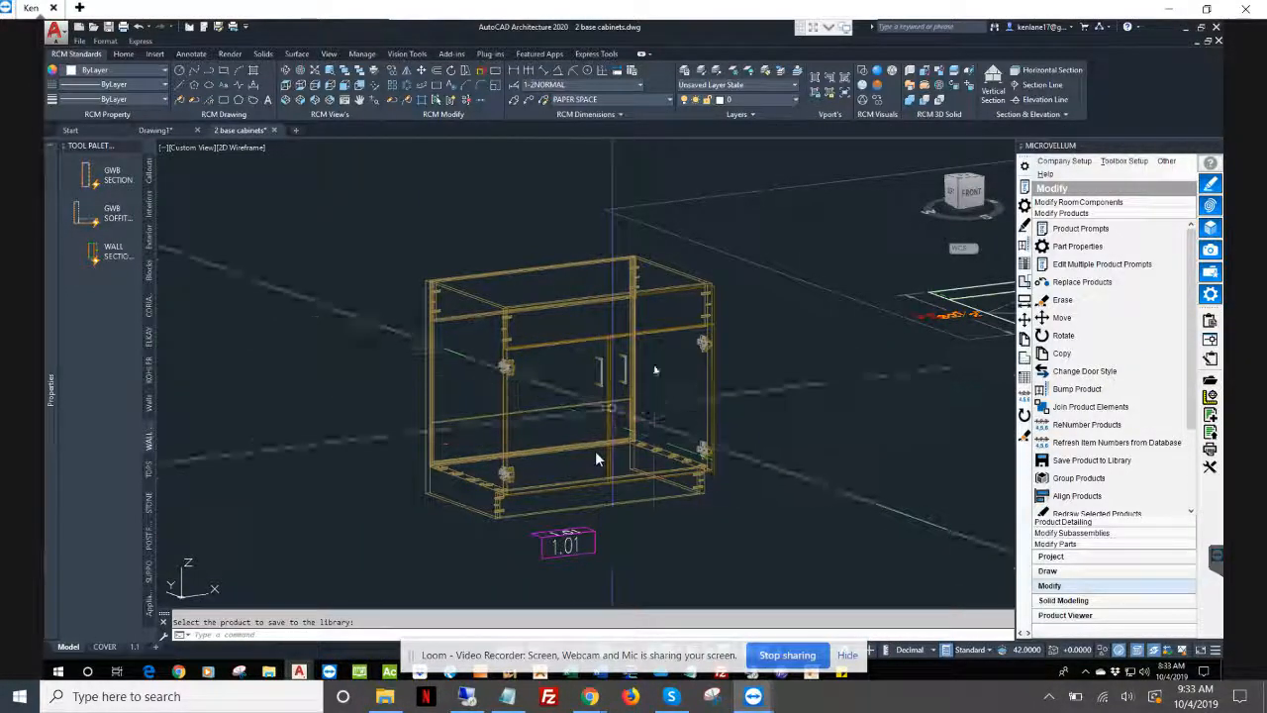
- Open the design data of sink base 1.01 and show the cut parts of its Sink Sub Front subassembly
{"action": "left_click", "coordinate": [1024, 265]}
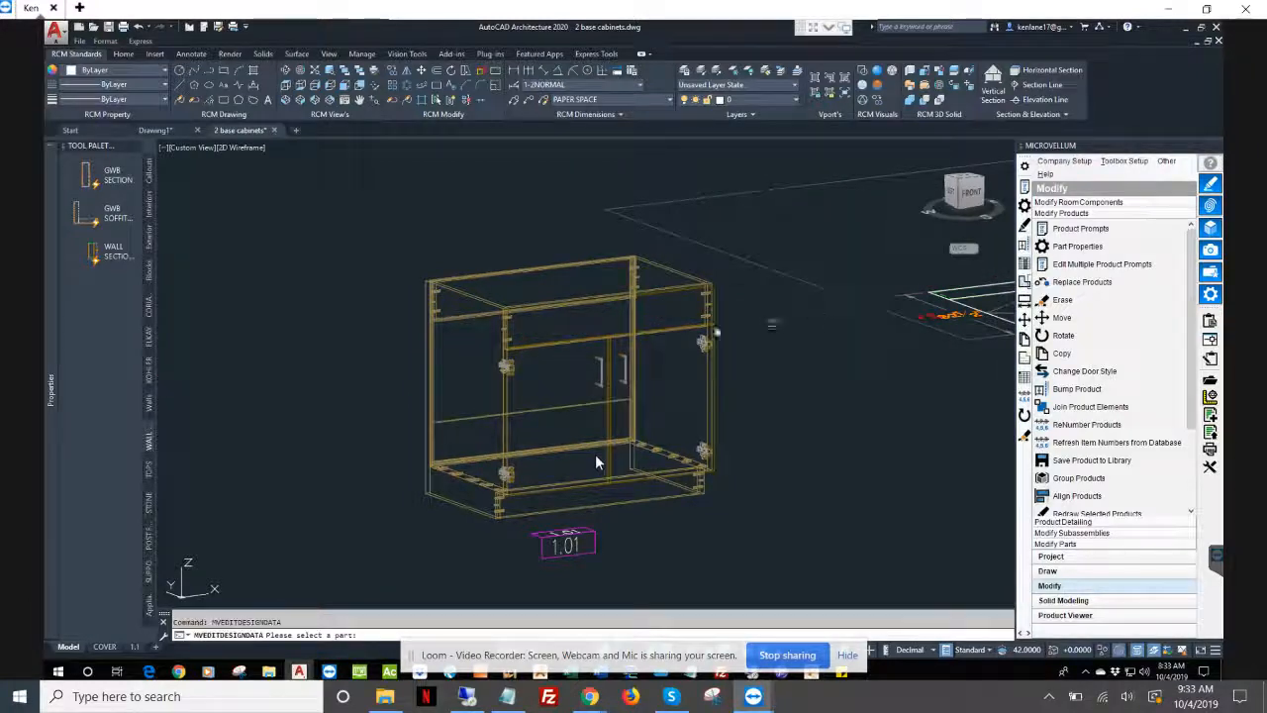
{"action": "left_click", "coordinate": [596, 462]}
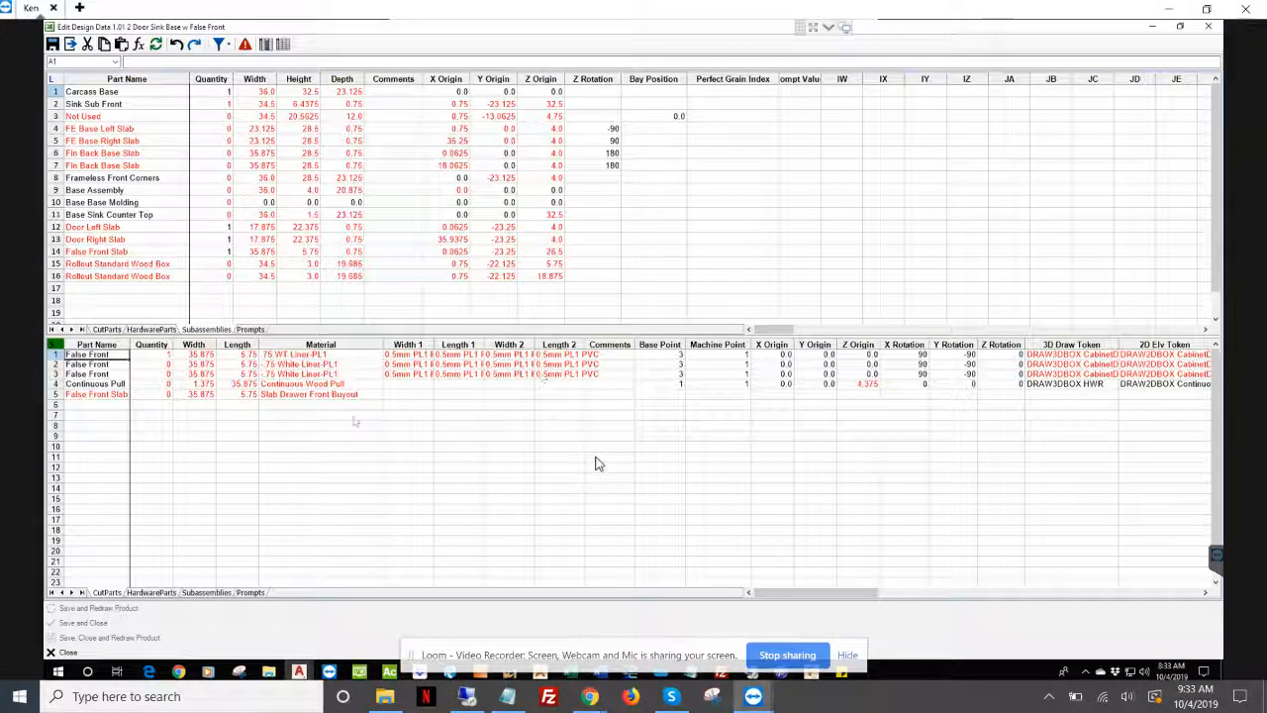
{"action": "left_click", "coordinate": [142, 103]}
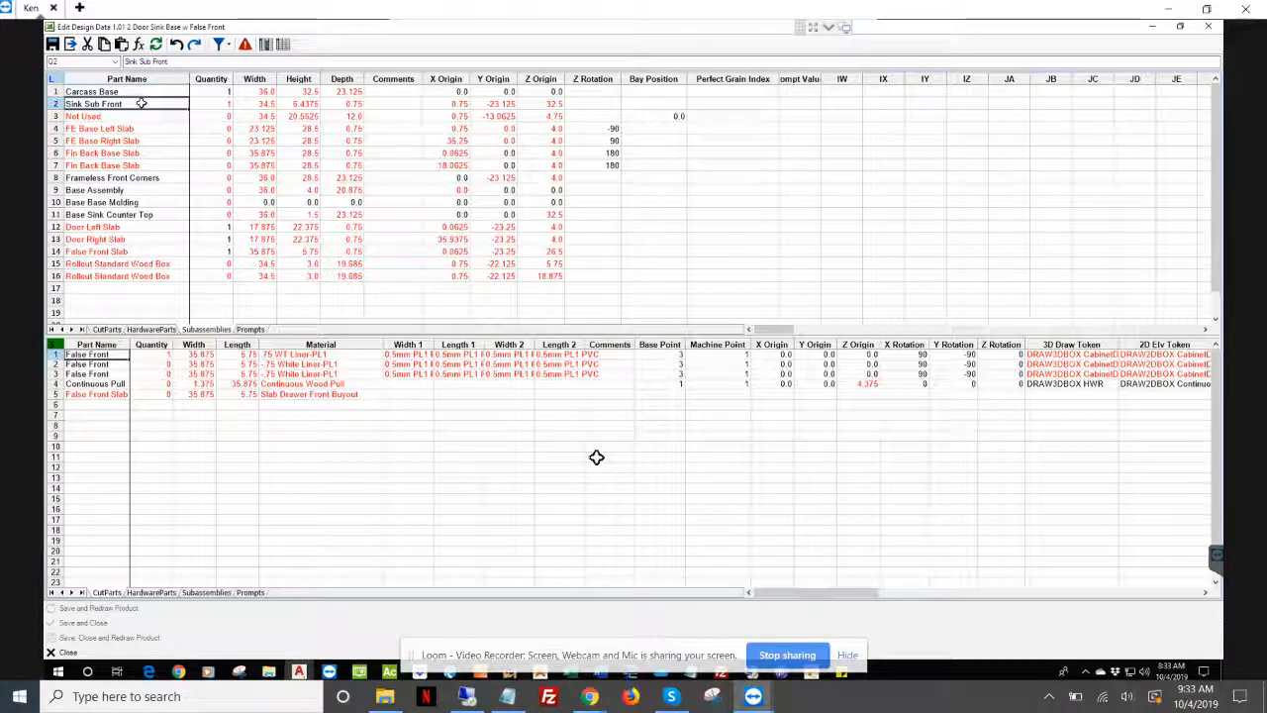
{"action": "right_click", "coordinate": [141, 103]}
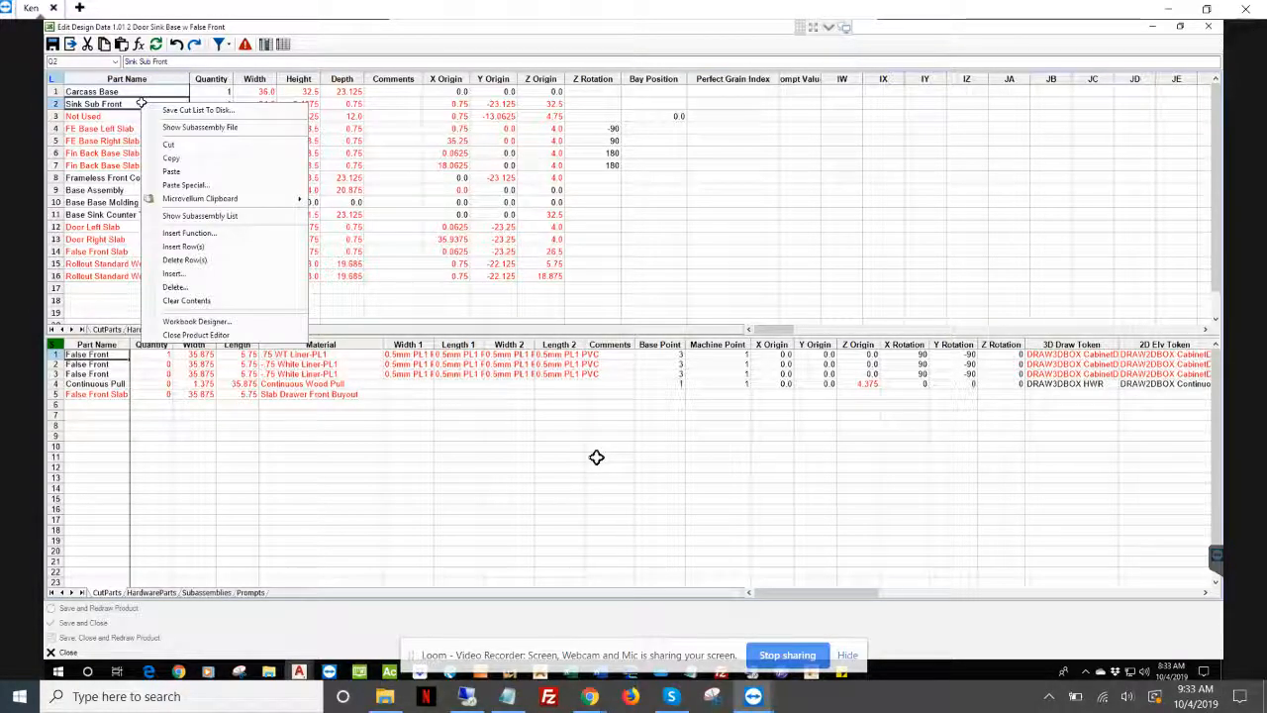
{"action": "left_click", "coordinate": [203, 128]}
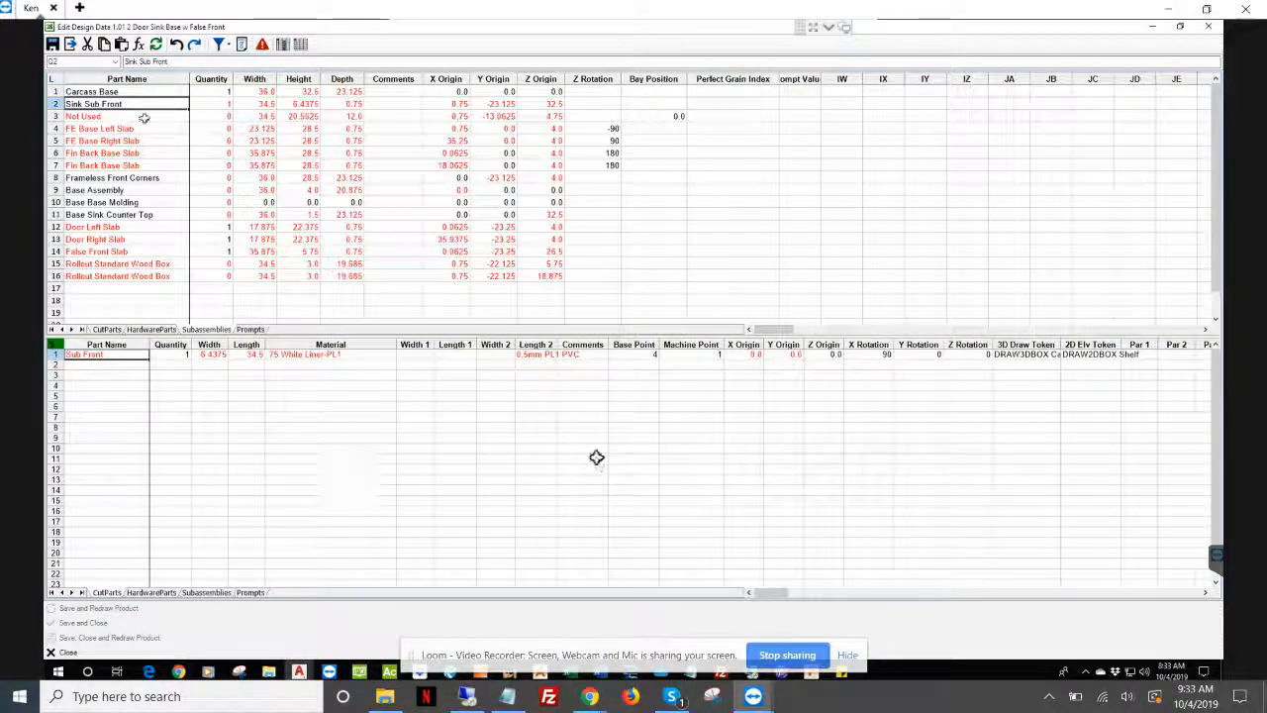
- Show the Door Left Slab subassembly's cut parts and widen the Material column to read the full material names
{"action": "left_click", "coordinate": [117, 91]}
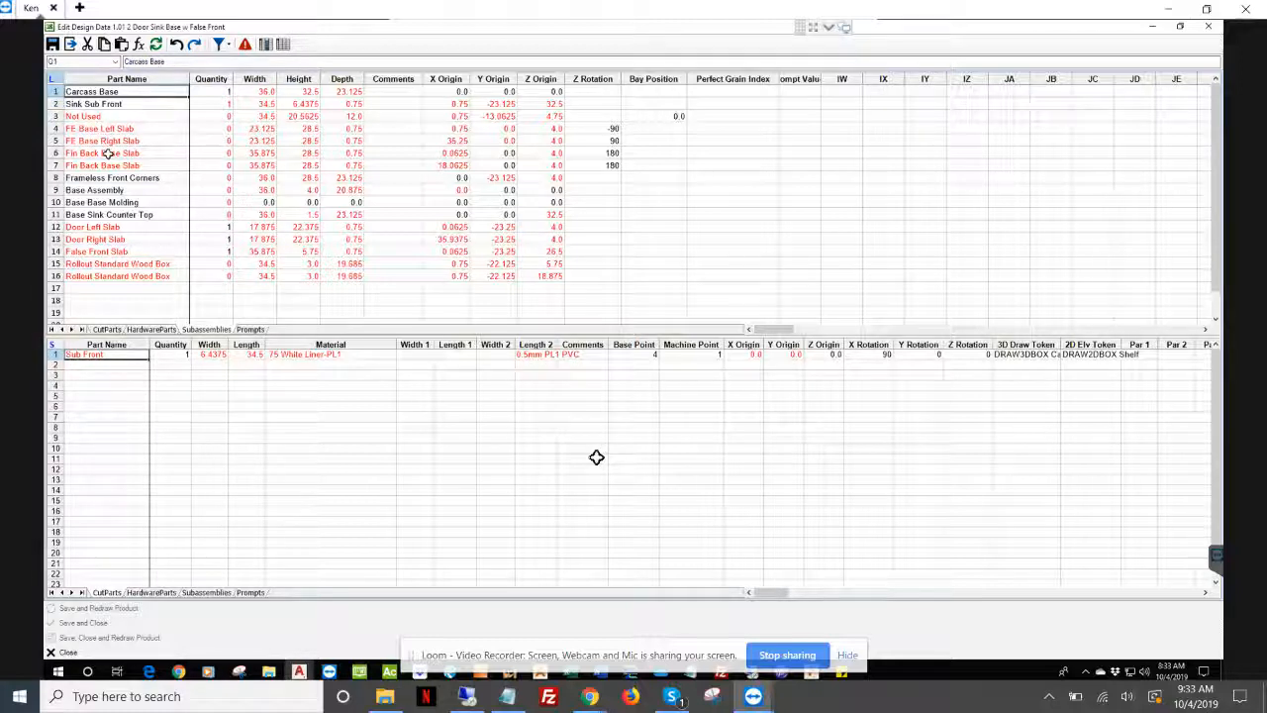
{"action": "right_click", "coordinate": [102, 228]}
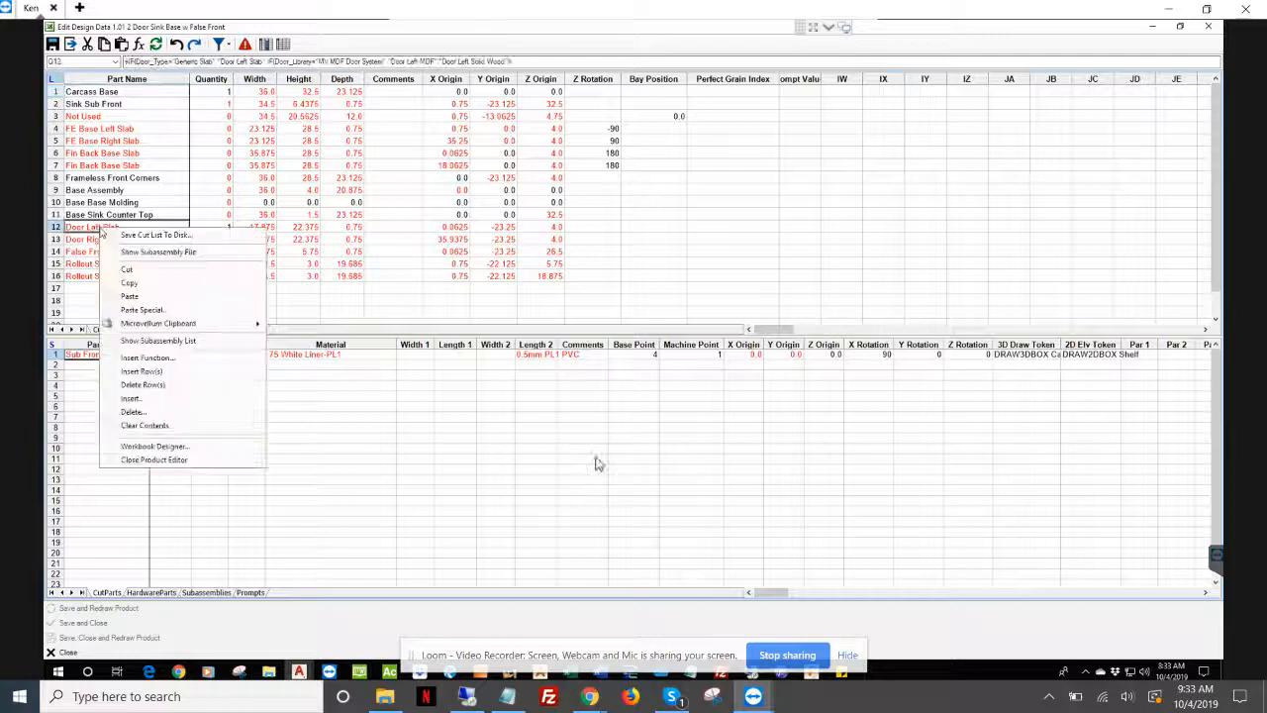
{"action": "left_click", "coordinate": [154, 251]}
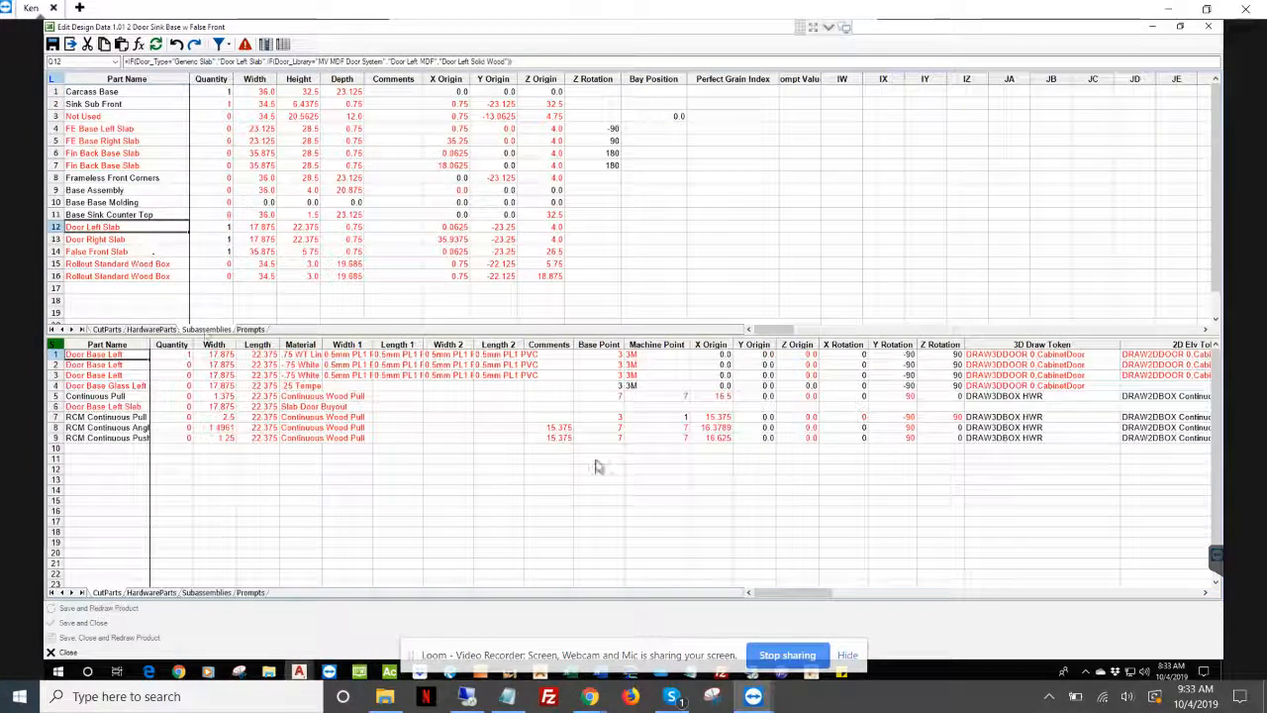
{"action": "left_click_drag", "start_coordinate": [322, 344], "coordinate": [388, 342]}
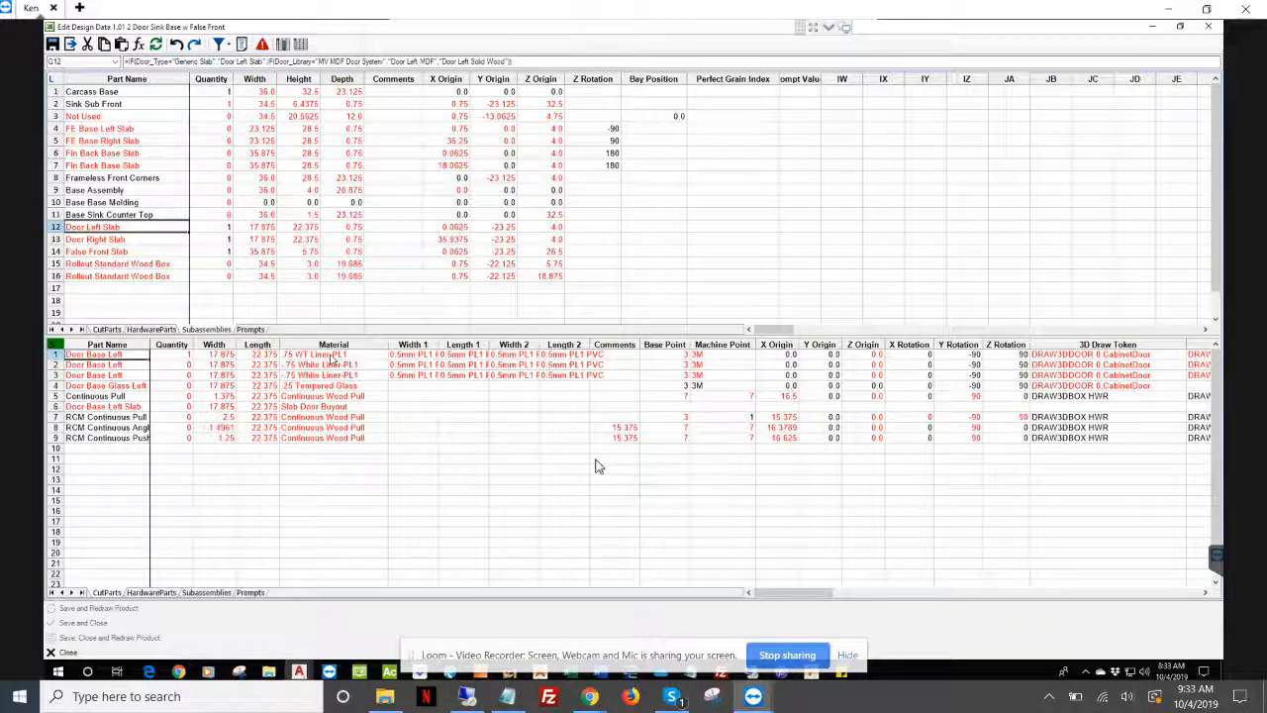
- Return to the Sink Sub Front subassembly's cut parts, widen the Material column, and inspect the Sub Front's material formula
{"action": "left_click", "coordinate": [120, 106]}
{"action": "right_click", "coordinate": [121, 106]}
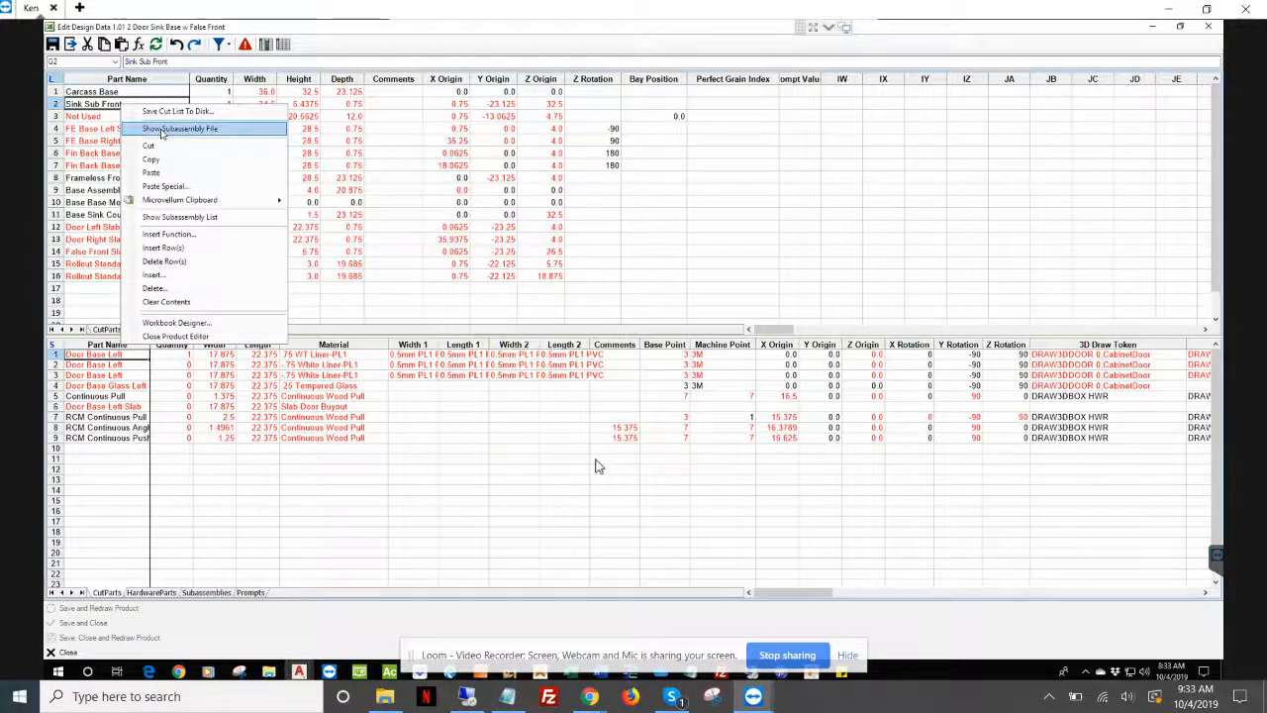
{"action": "left_click", "coordinate": [161, 128]}
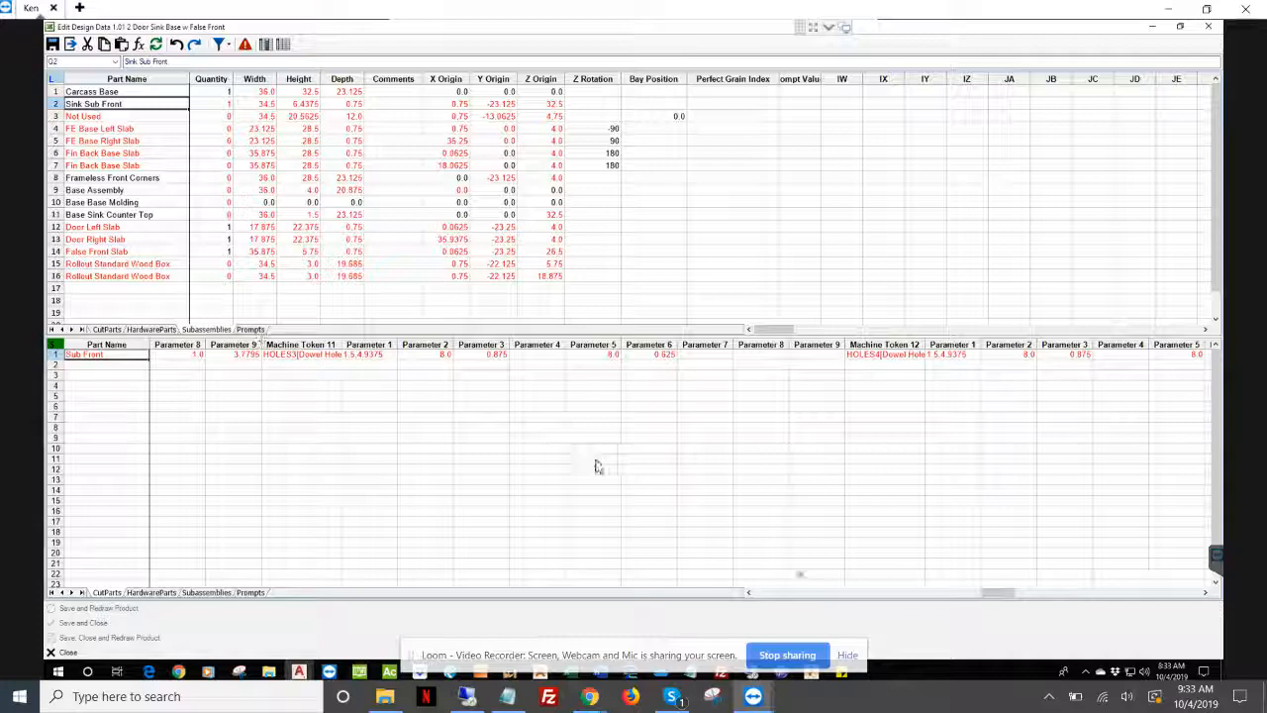
{"action": "left_click_drag", "start_coordinate": [995, 591], "coordinate": [767, 591]}
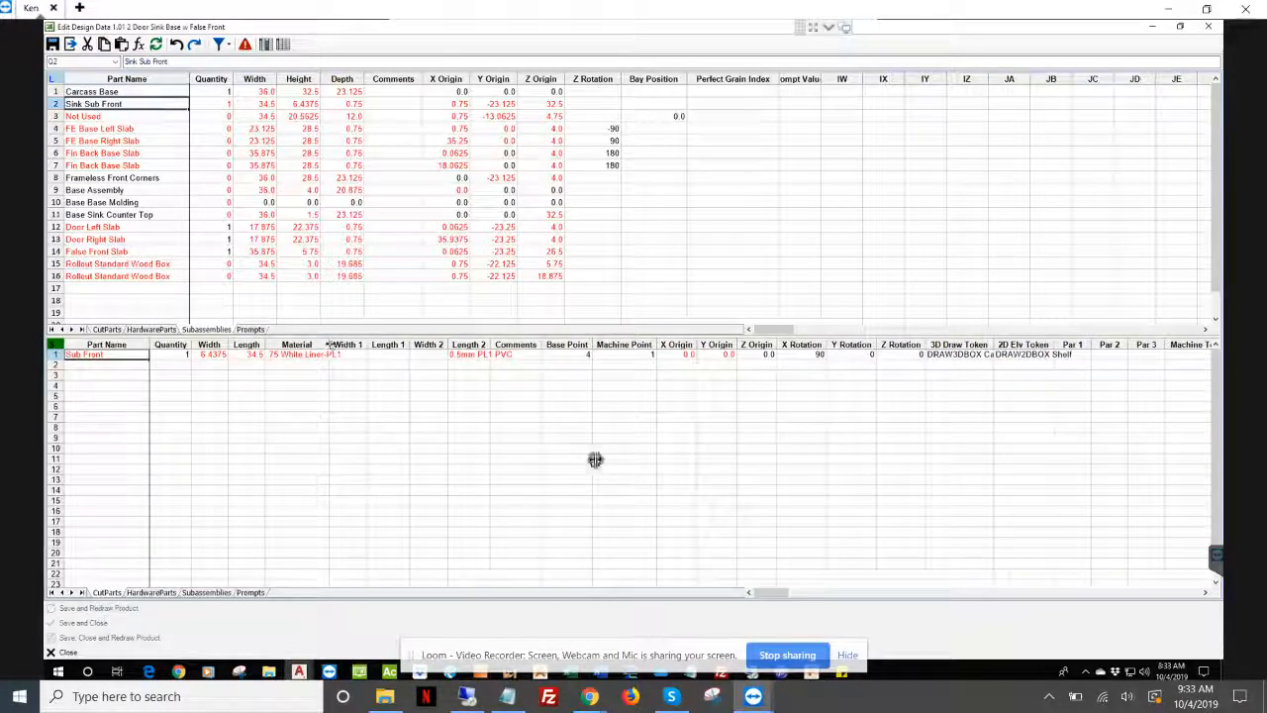
{"action": "left_click_drag", "start_coordinate": [356, 343], "coordinate": [356, 343]}
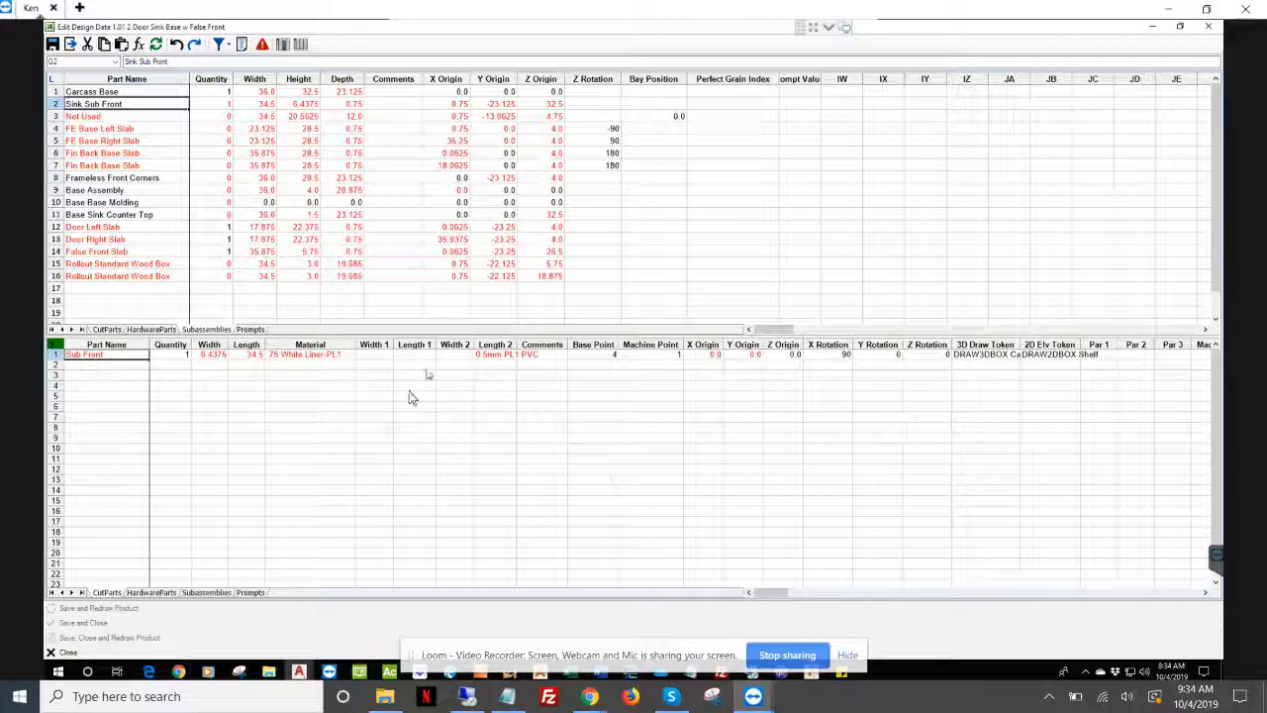
{"action": "left_click", "coordinate": [315, 354]}
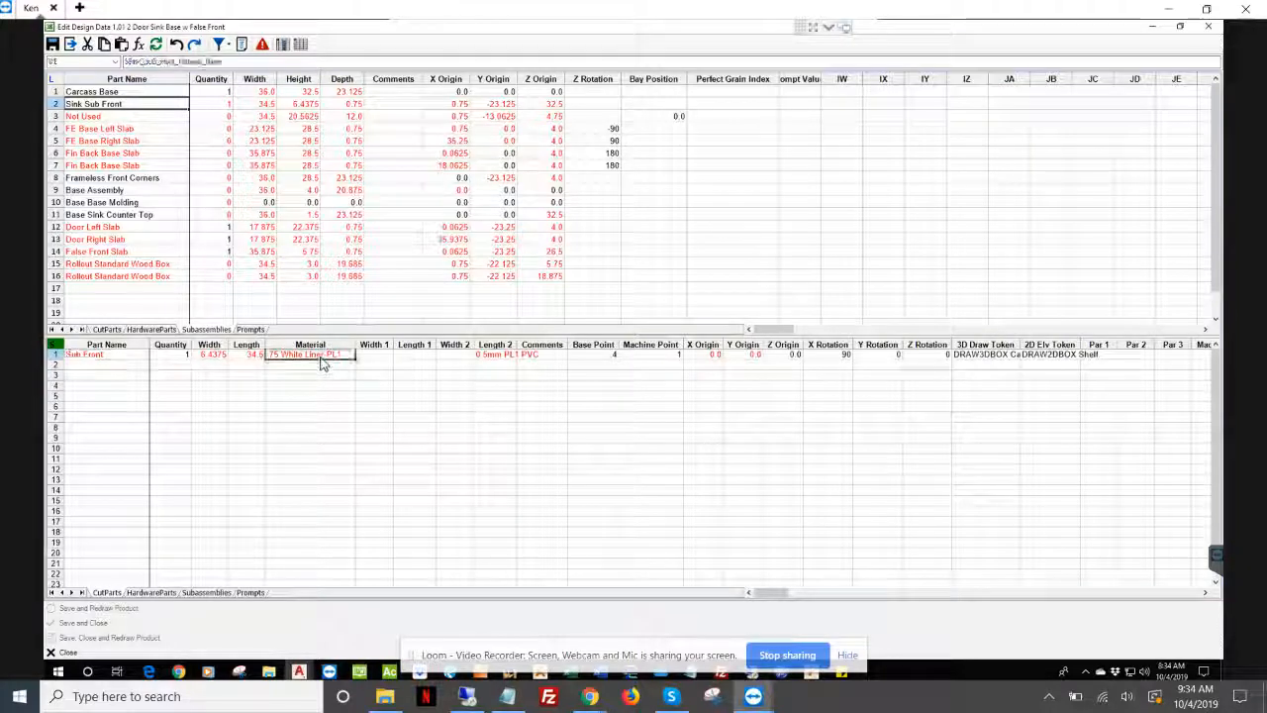
- Open the Workbook Designer, maximize the G workbook, and find its Cabinet Body Material Selection table
{"action": "left_click", "coordinate": [301, 45]}
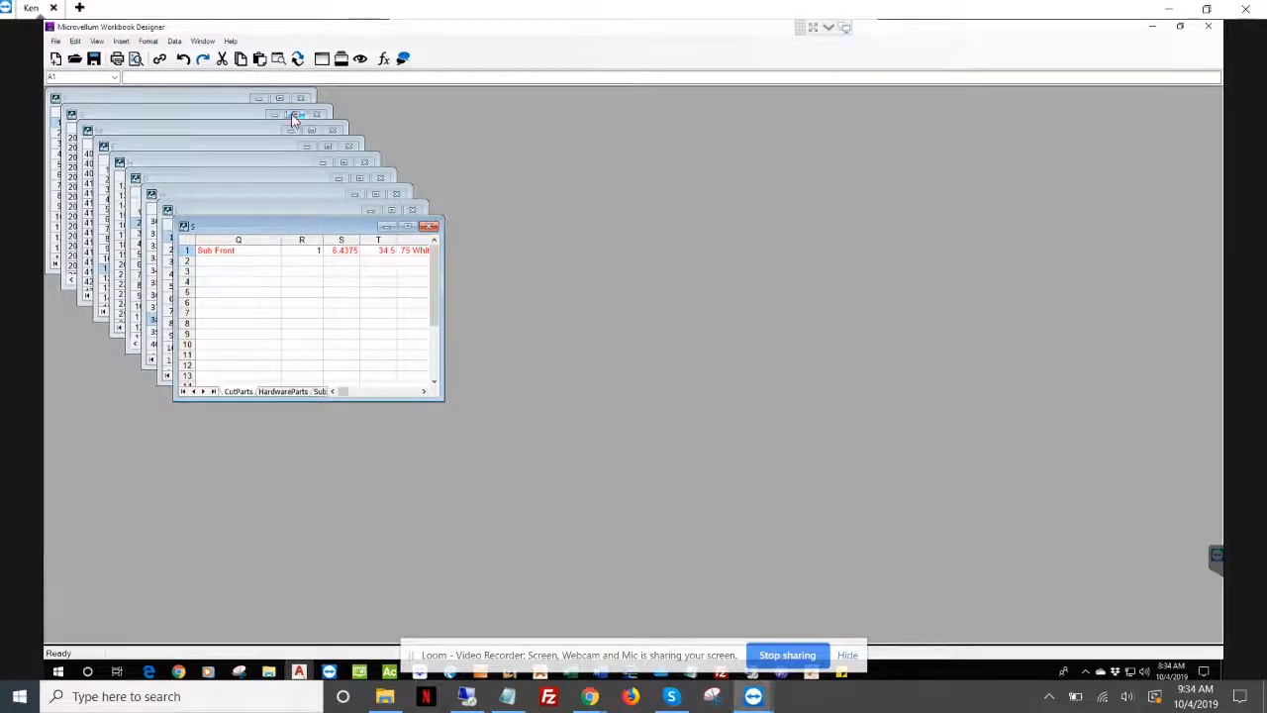
{"action": "left_click", "coordinate": [293, 114]}
{"action": "left_click", "coordinate": [293, 114]}
{"action": "scroll", "coordinate": [494, 448], "scroll_direction": "down", "scroll_amount": 17}
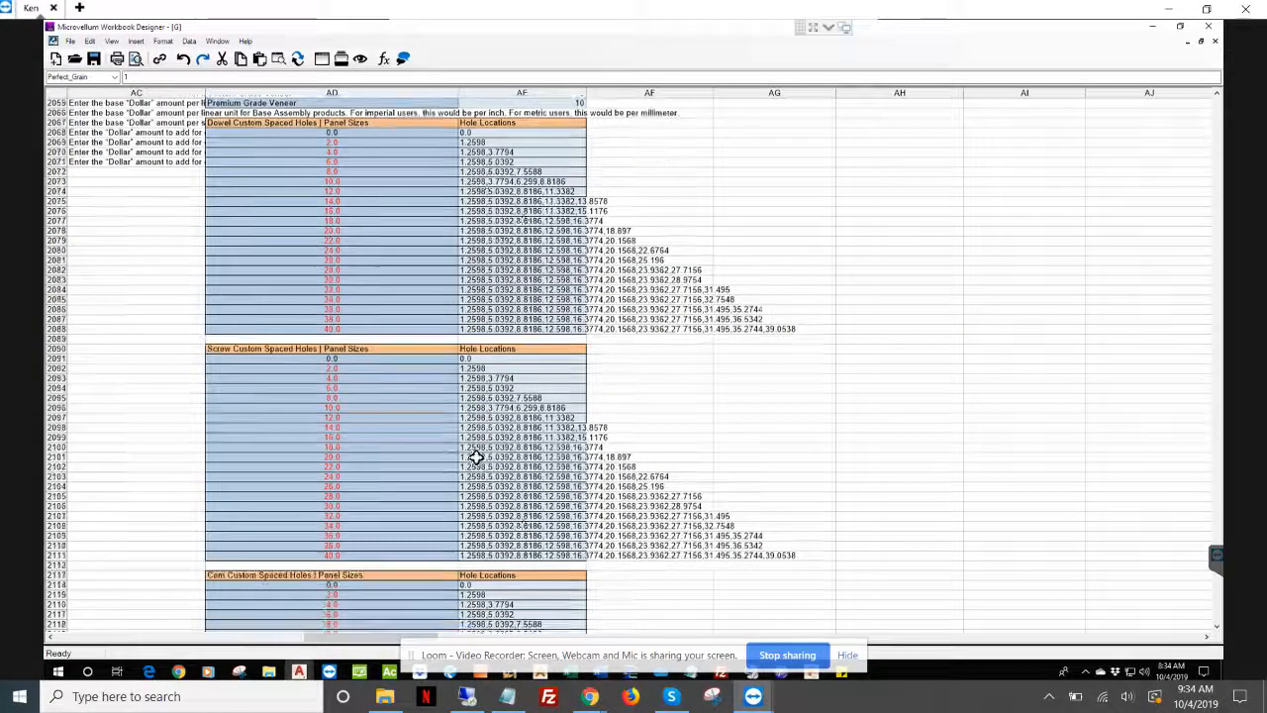
{"action": "scroll", "coordinate": [492, 451], "scroll_direction": "down", "scroll_amount": 20}
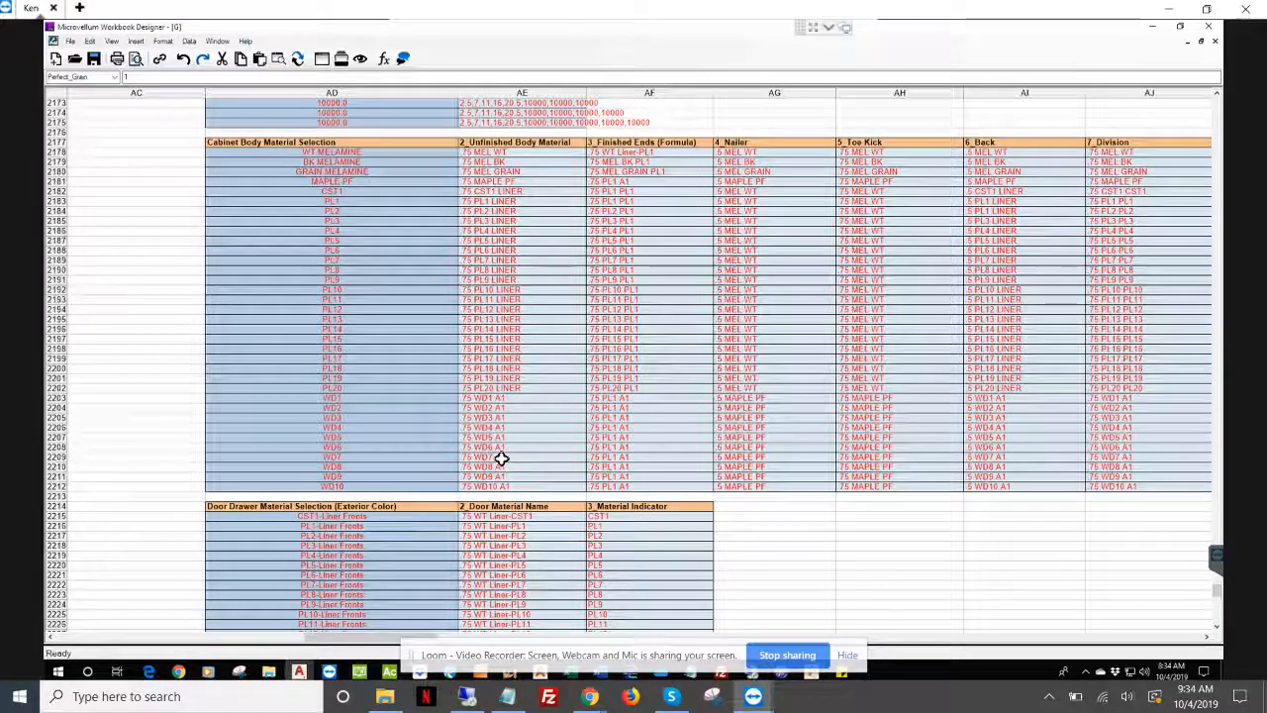
- Examine the PL1 row of the Cabinet Body Material Selection table, comparing the 2_Unfinished Body Material and 12_Sink Sub Front entries
{"action": "left_click", "coordinate": [387, 201]}
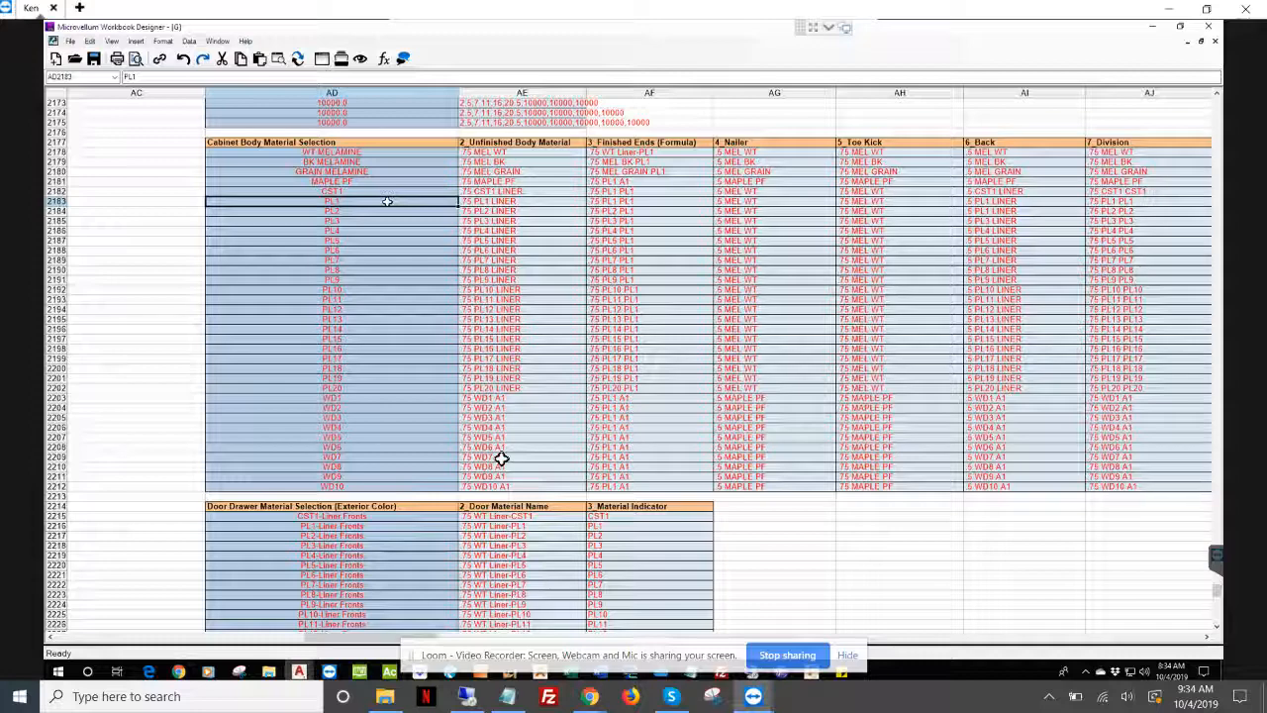
{"action": "key", "text": "Right"}
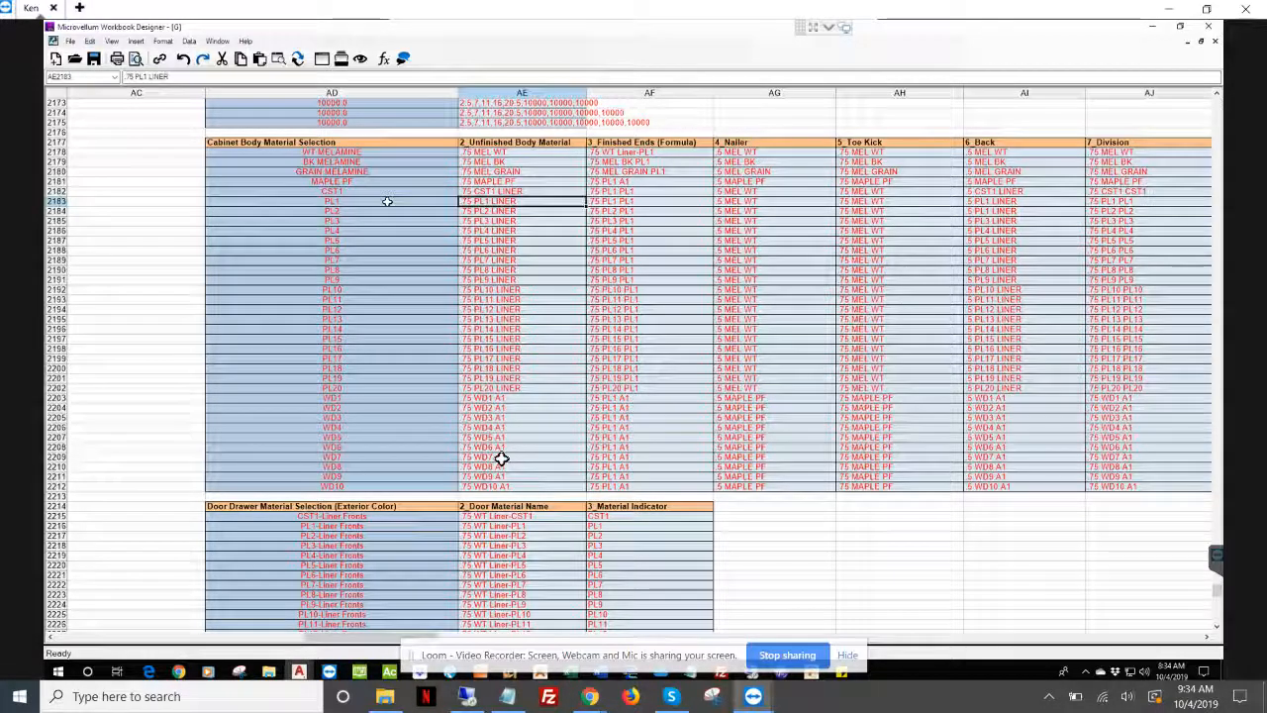
{"action": "key", "text": "Right"}
{"action": "key", "text": "Right"}
{"action": "key", "text": "Right"}
{"action": "key", "text": "Right"}
{"action": "key", "text": "Right"}
{"action": "key", "text": "Right"}
{"action": "key", "text": "Right"}
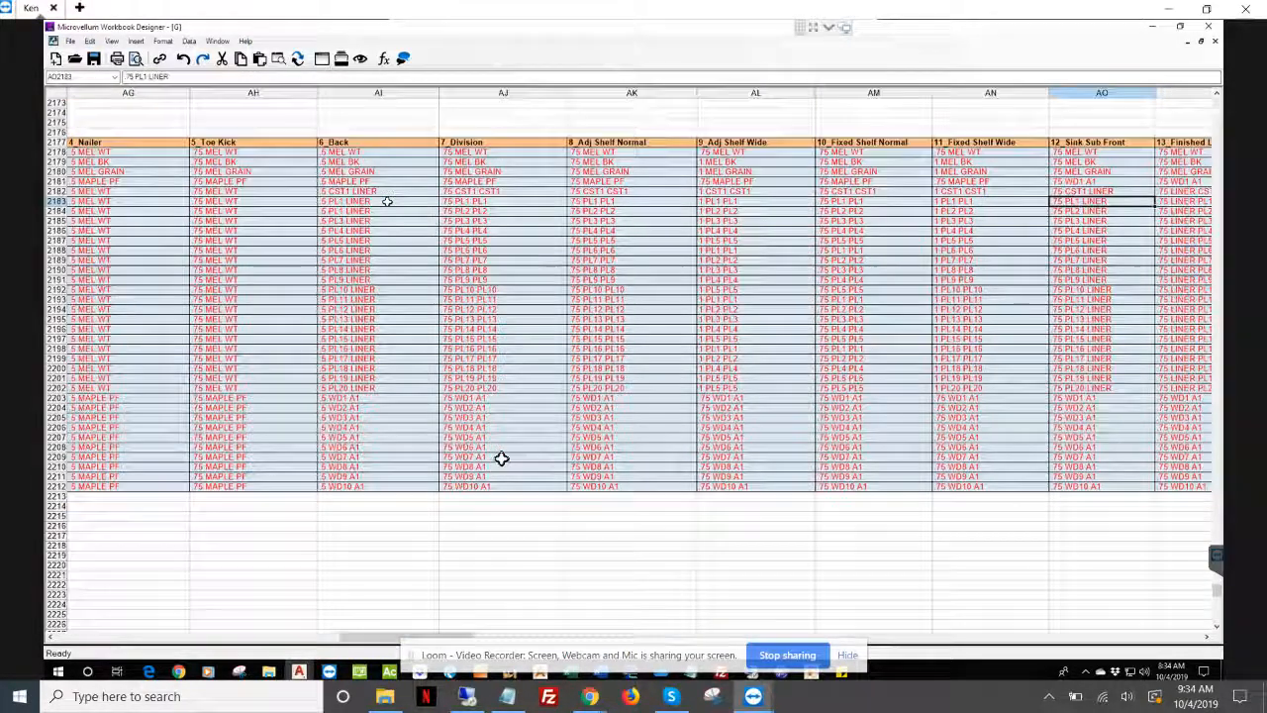
{"action": "key", "text": "Left"}
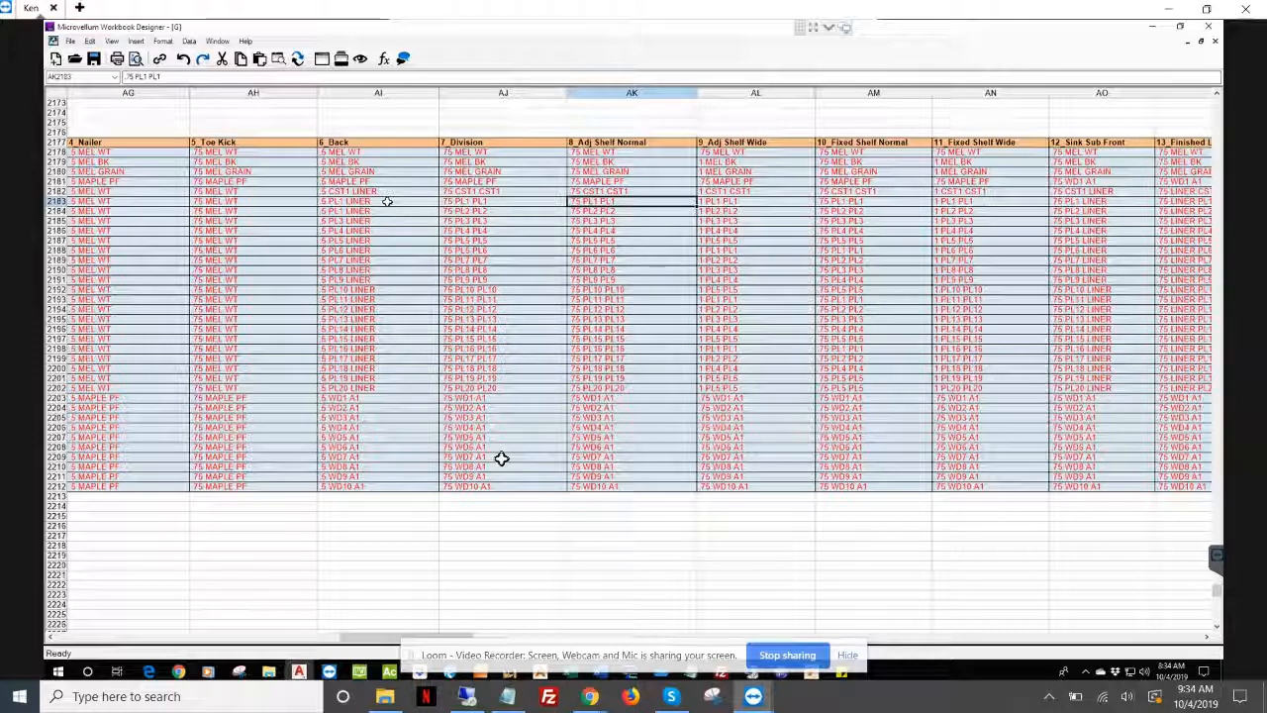
{"action": "key", "text": "Left"}
{"action": "key", "text": "Left"}
{"action": "key", "text": "Left"}
{"action": "key", "text": "Left"}
{"action": "key", "text": "Left"}
{"action": "key", "text": "Left"}
{"action": "key", "text": "Left"}
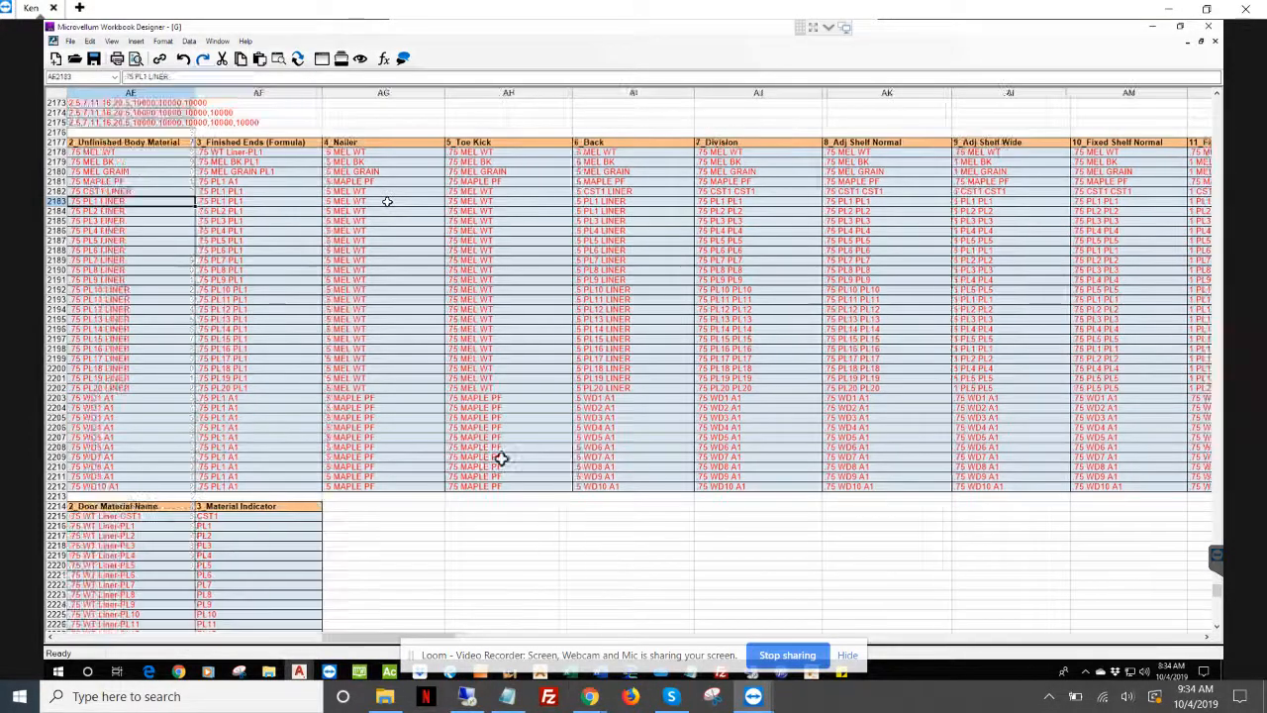
{"action": "key", "text": "Right"}
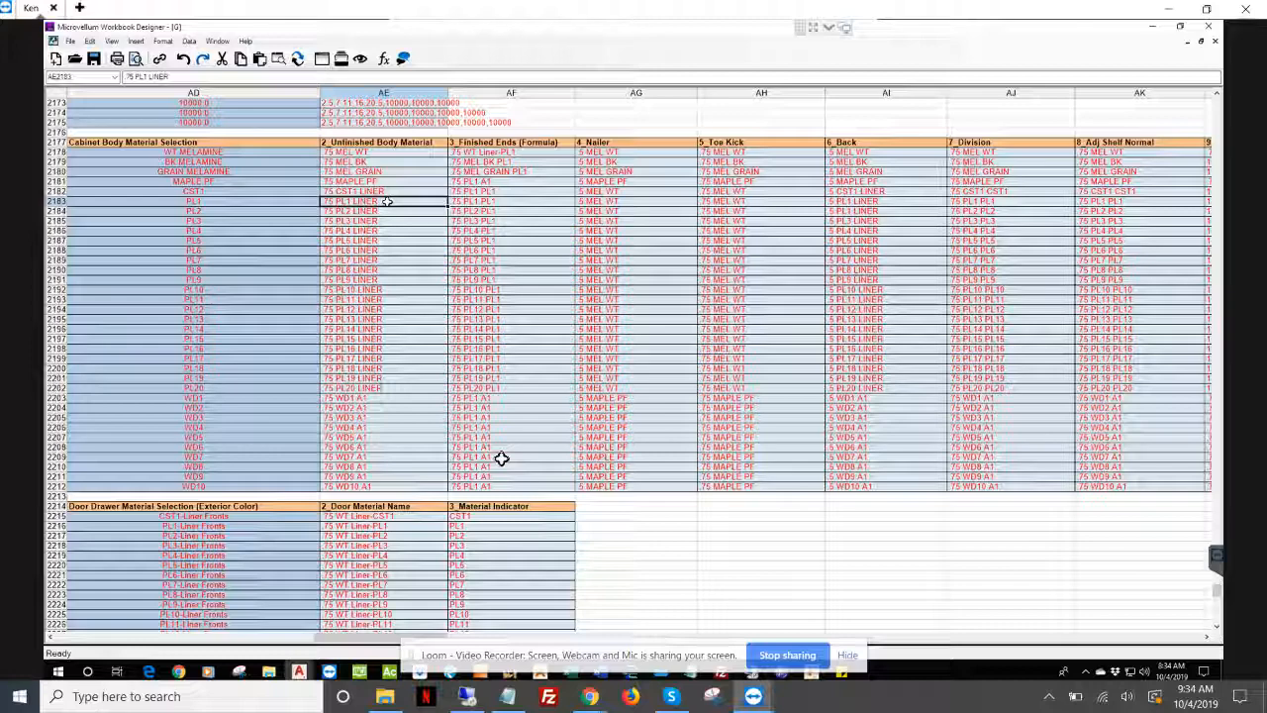
- Compare the PL1 row's entries across to the 12_Sink Sub Front and 13_Finished Leg columns, and return to the product's design data
{"action": "key", "text": "Right"}
{"action": "key", "text": "Right"}
{"action": "key", "text": "Right"}
{"action": "key", "text": "Right"}
{"action": "key", "text": "Right"}
{"action": "key", "text": "Right"}
{"action": "key", "text": "Right"}
{"action": "key", "text": "Right"}
{"action": "key", "text": "Right"}
{"action": "key", "text": "Right"}
{"action": "key", "text": "Right"}
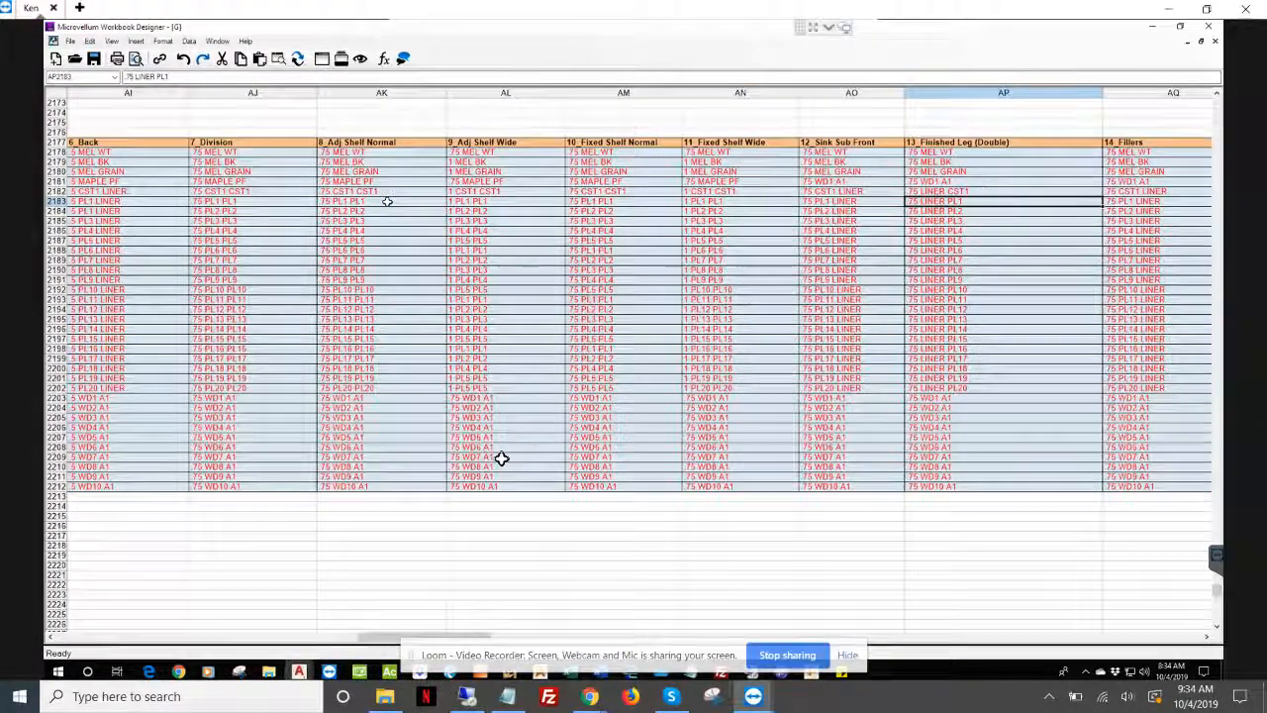
{"action": "key", "text": "Left"}
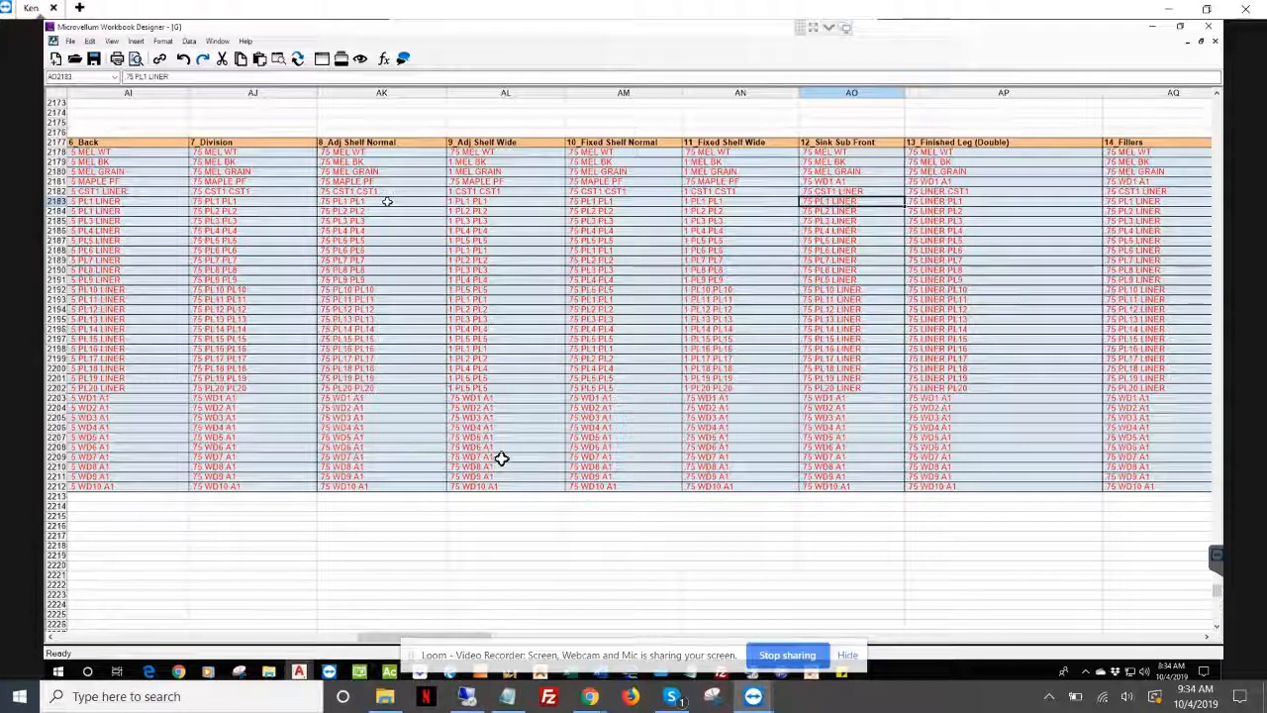
{"action": "left_click", "coordinate": [1217, 34]}
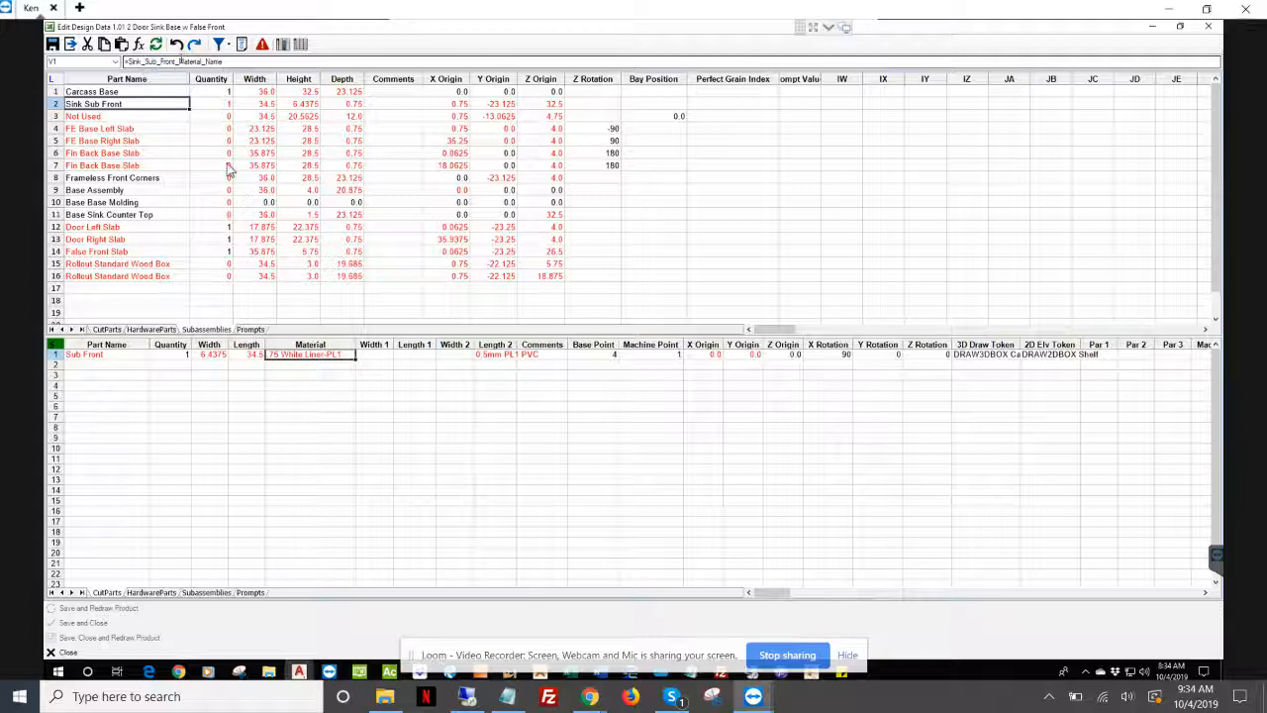
- Find the Sink_Sub_Front_Material_Name prompt in the Sink Sub Front subassembly and inspect its formula
{"action": "left_click", "coordinate": [251, 592]}
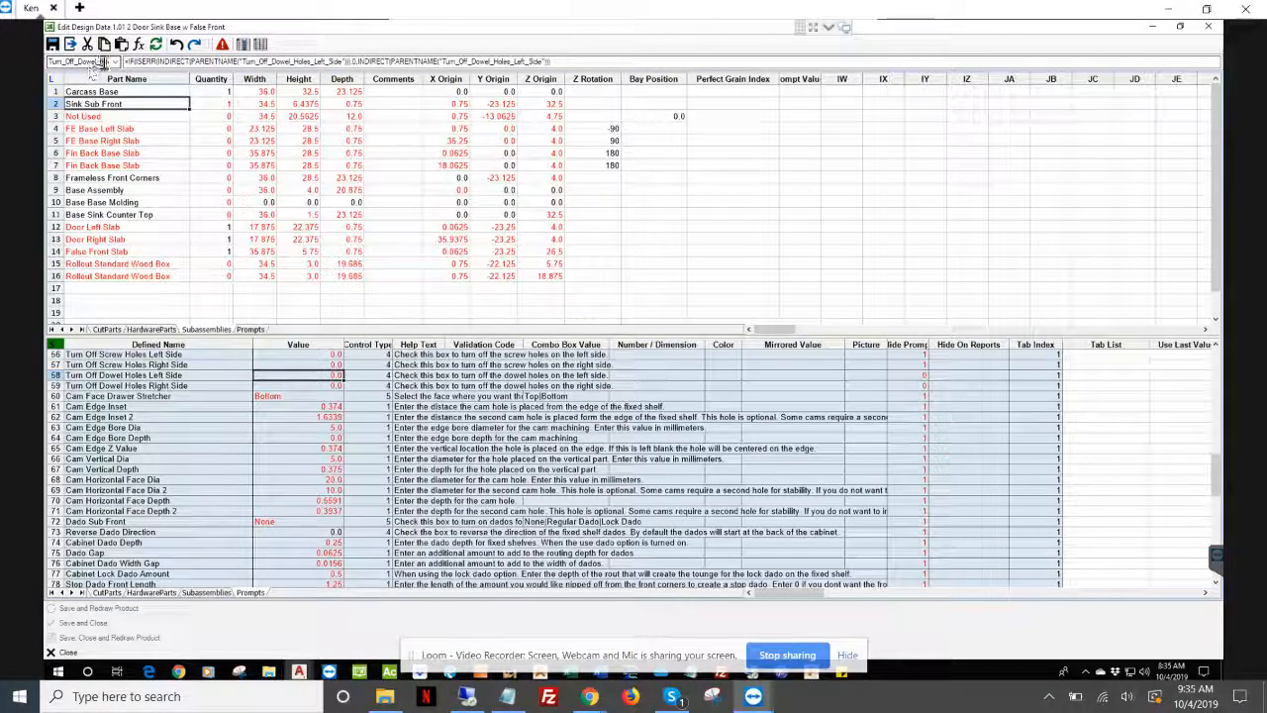
{"action": "left_click", "coordinate": [115, 61]}
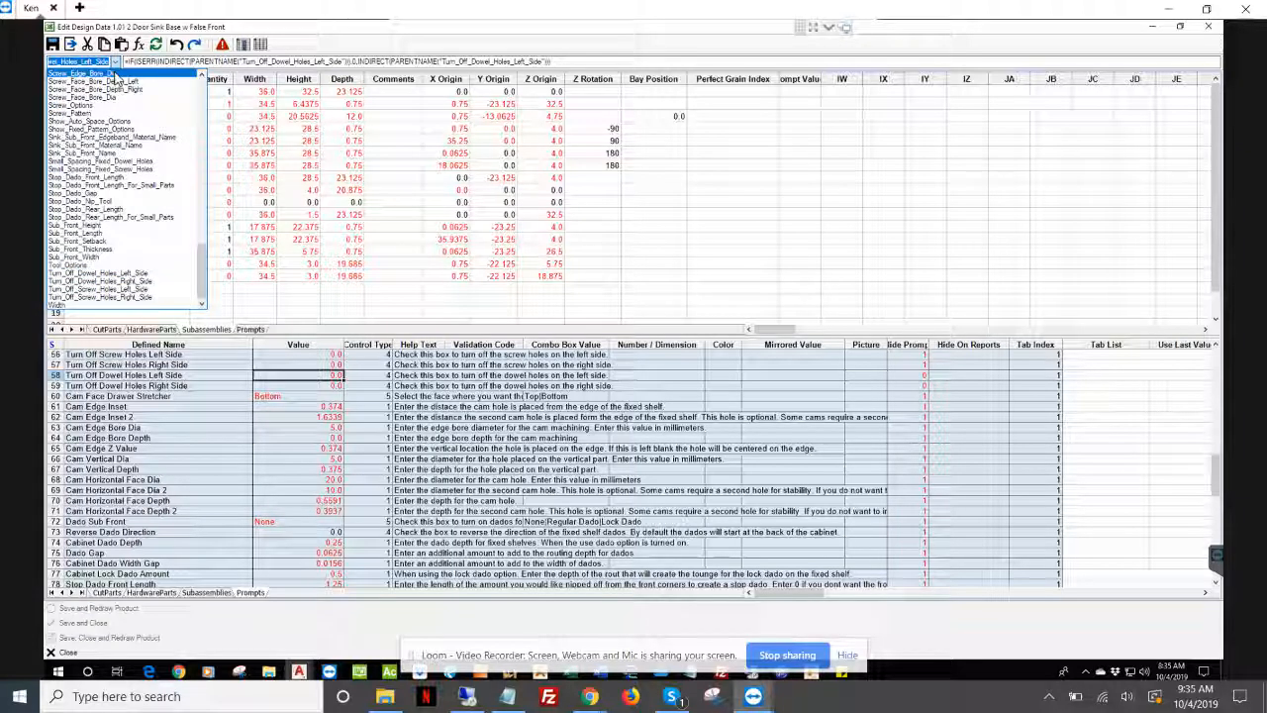
{"action": "type", "text": "sink_"}
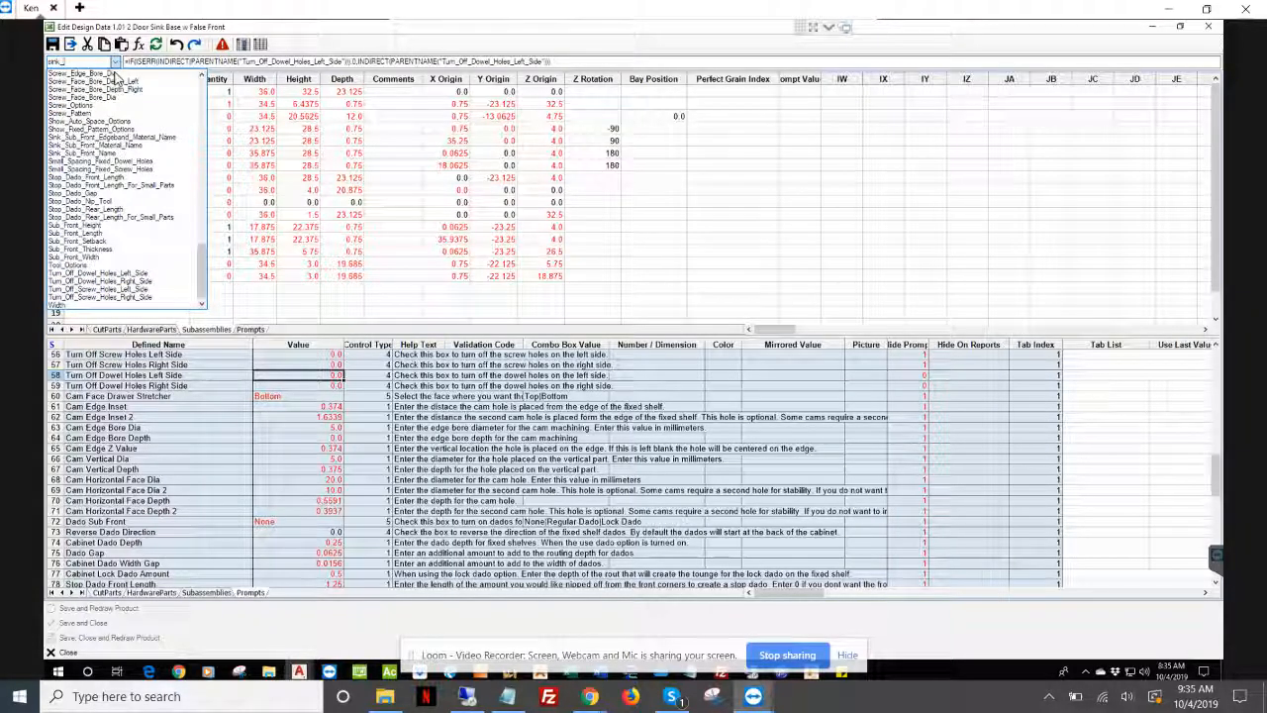
{"action": "type", "text": "sub"}
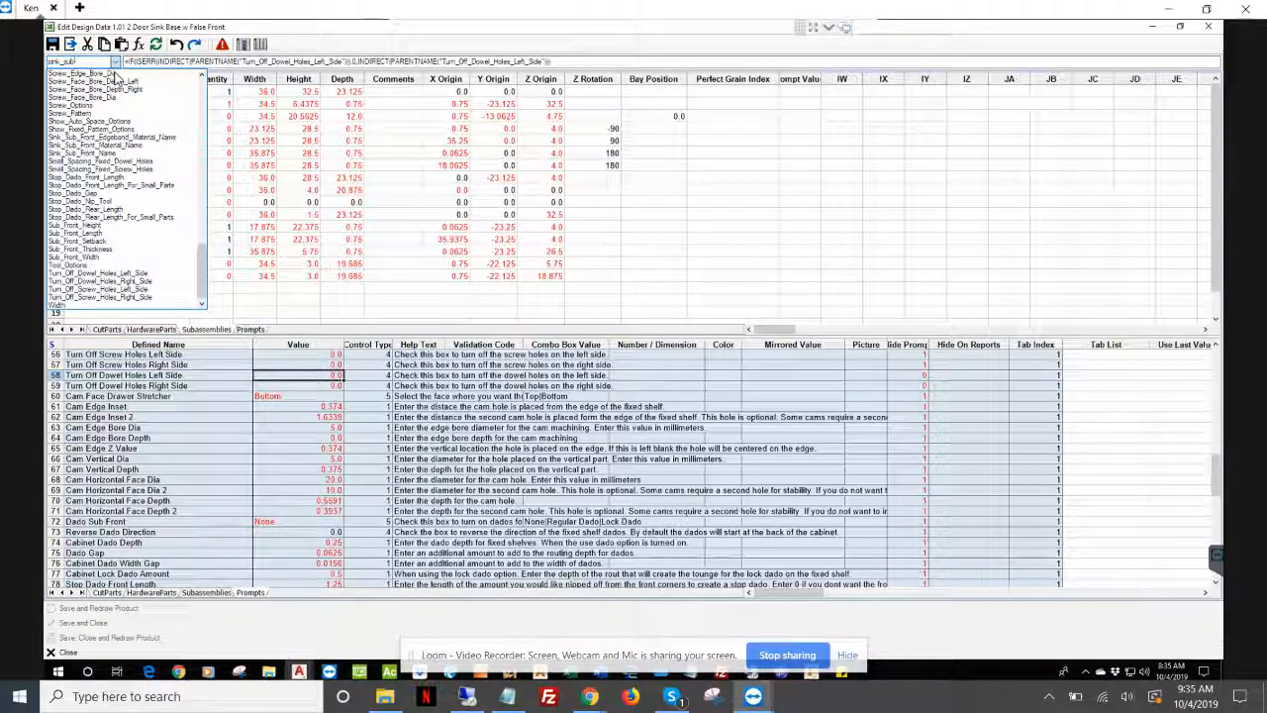
{"action": "key", "text": "Down"}
{"action": "key", "text": "Down"}
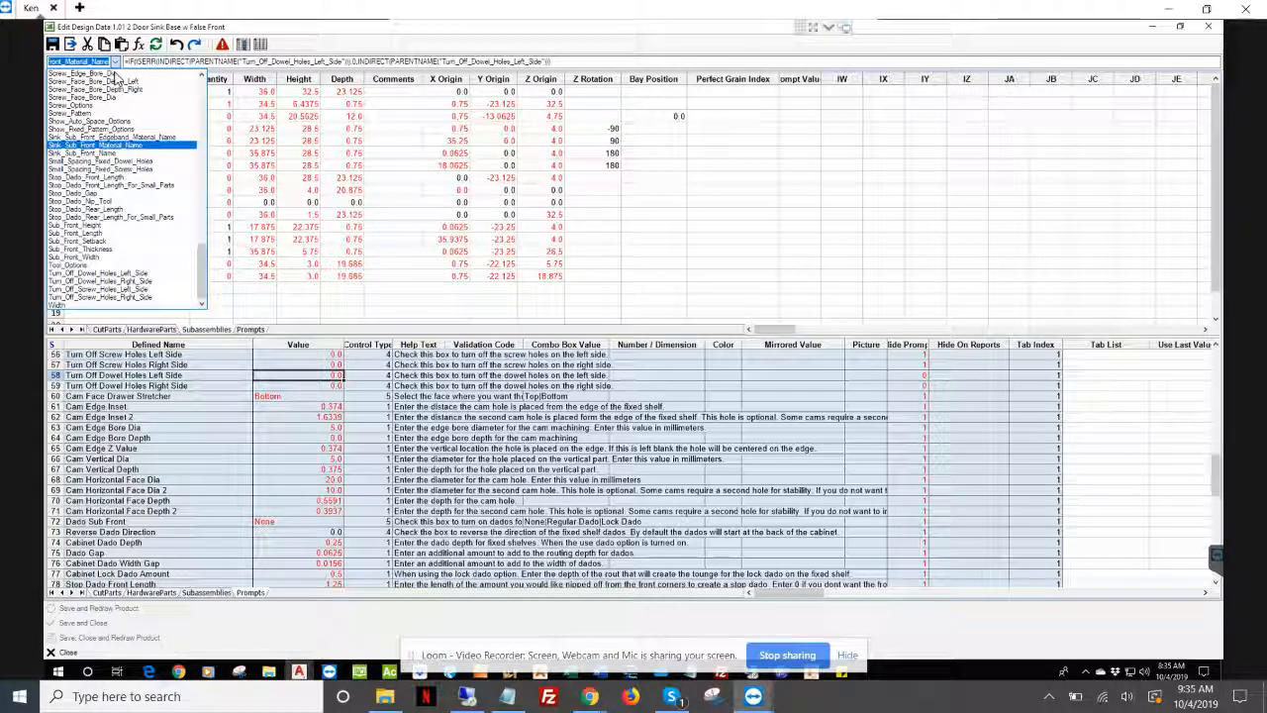
{"action": "key", "text": "Return"}
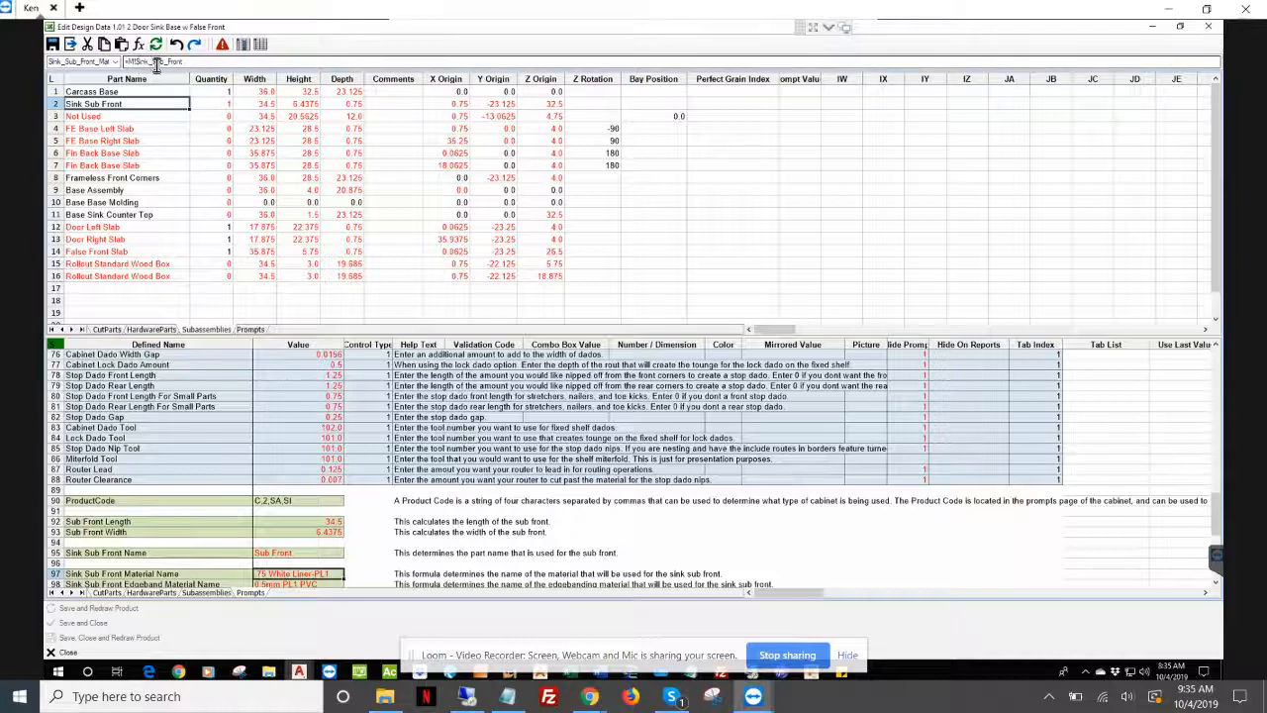
{"action": "scroll", "coordinate": [480, 488], "scroll_direction": "down", "scroll_amount": 2}
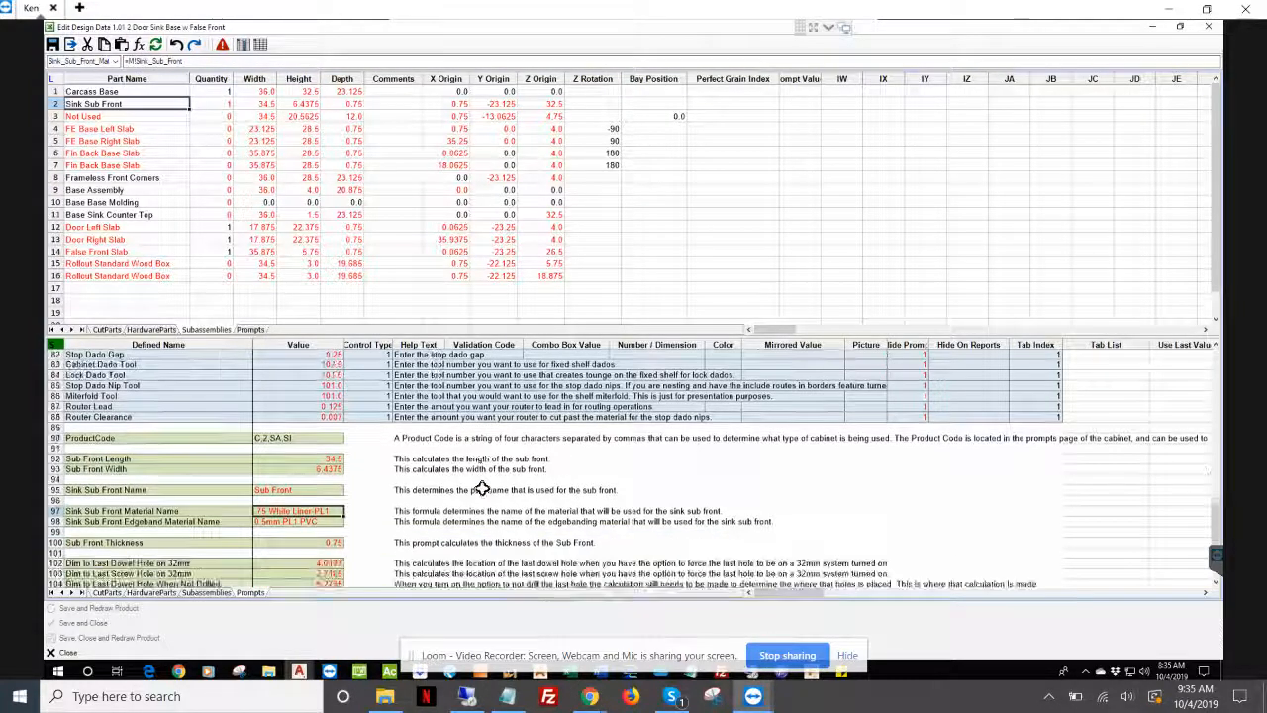
{"action": "scroll", "coordinate": [480, 488], "scroll_direction": "down", "scroll_amount": 2}
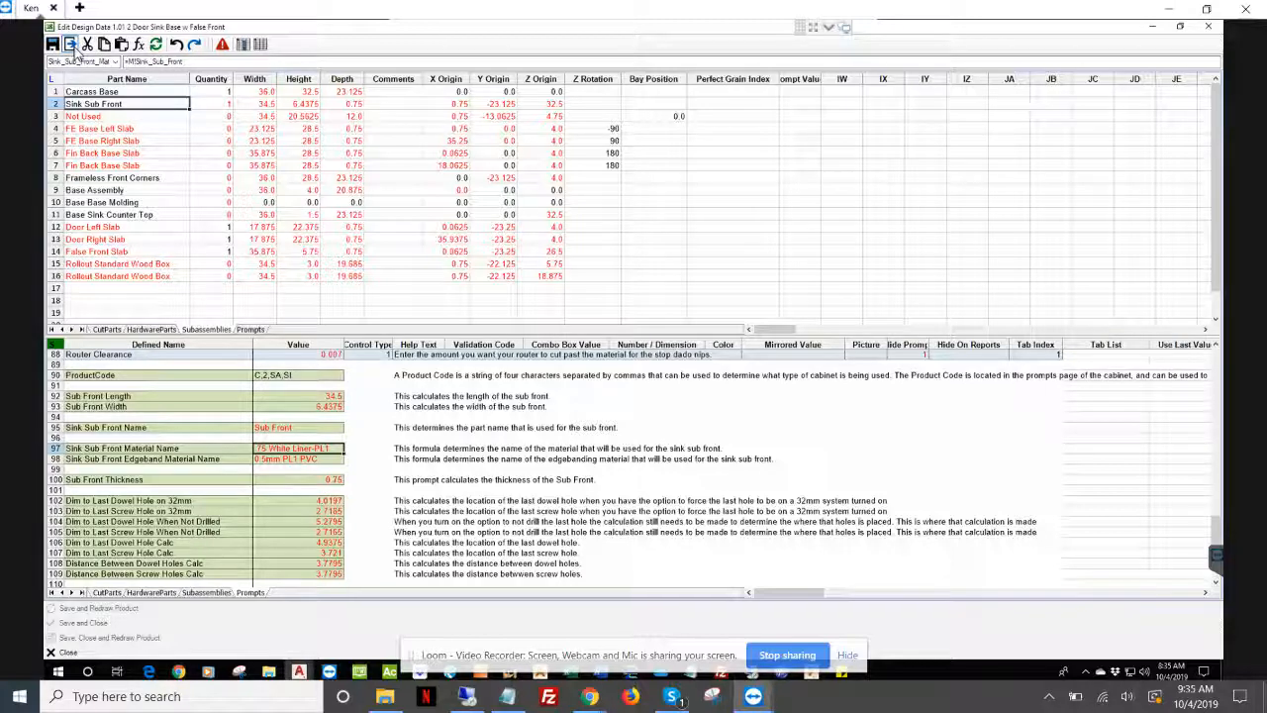
- Switch from the Sink Sub Front to the Carcass Base subassembly and review the Material column of its cut parts
{"action": "left_click", "coordinate": [70, 45]}
{"action": "left_click", "coordinate": [111, 92]}
{"action": "right_click", "coordinate": [111, 93]}
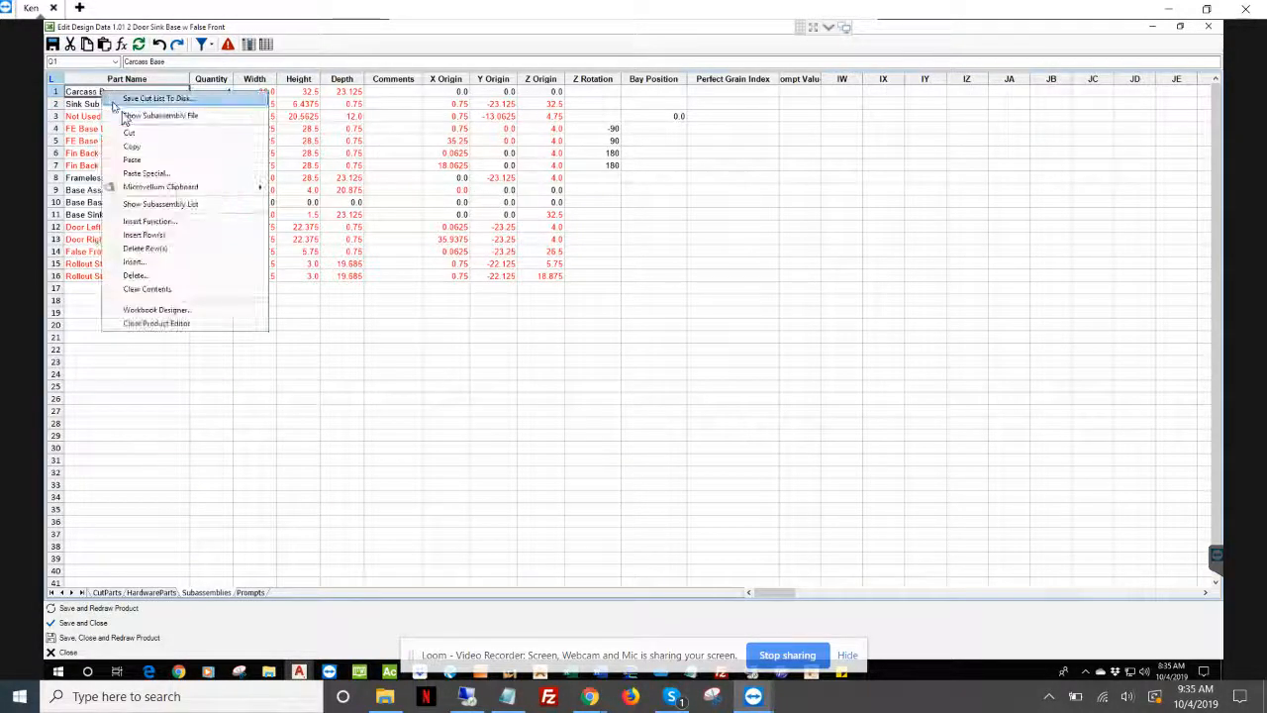
{"action": "left_click", "coordinate": [129, 116]}
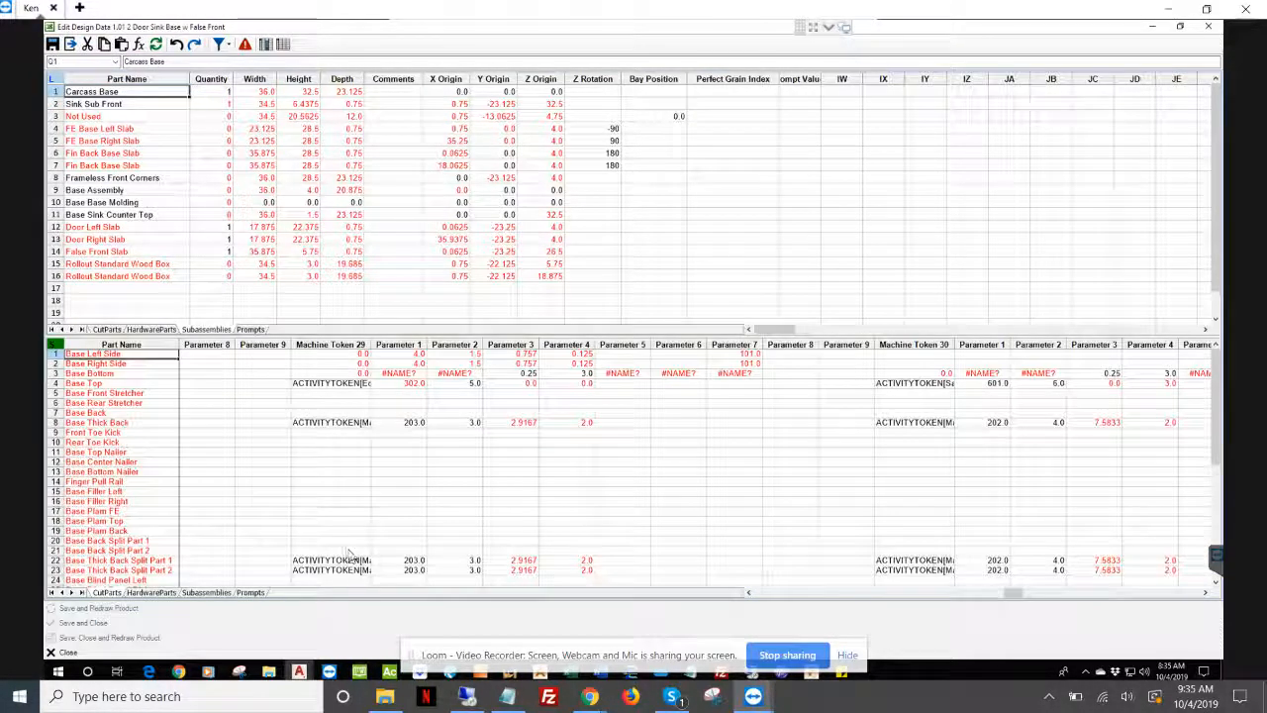
{"action": "left_click_drag", "start_coordinate": [1013, 592], "coordinate": [750, 590]}
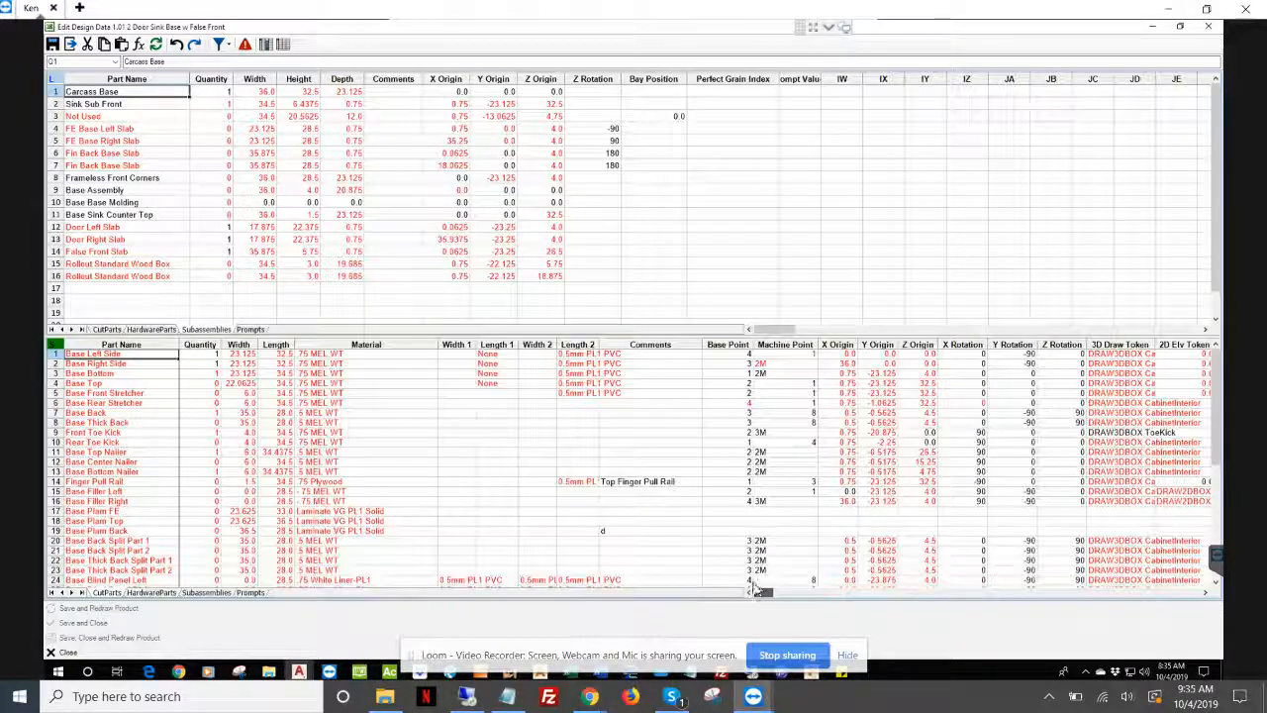
{"action": "left_click", "coordinate": [336, 550]}
{"action": "scroll", "coordinate": [334, 554], "scroll_direction": "down", "scroll_amount": 2}
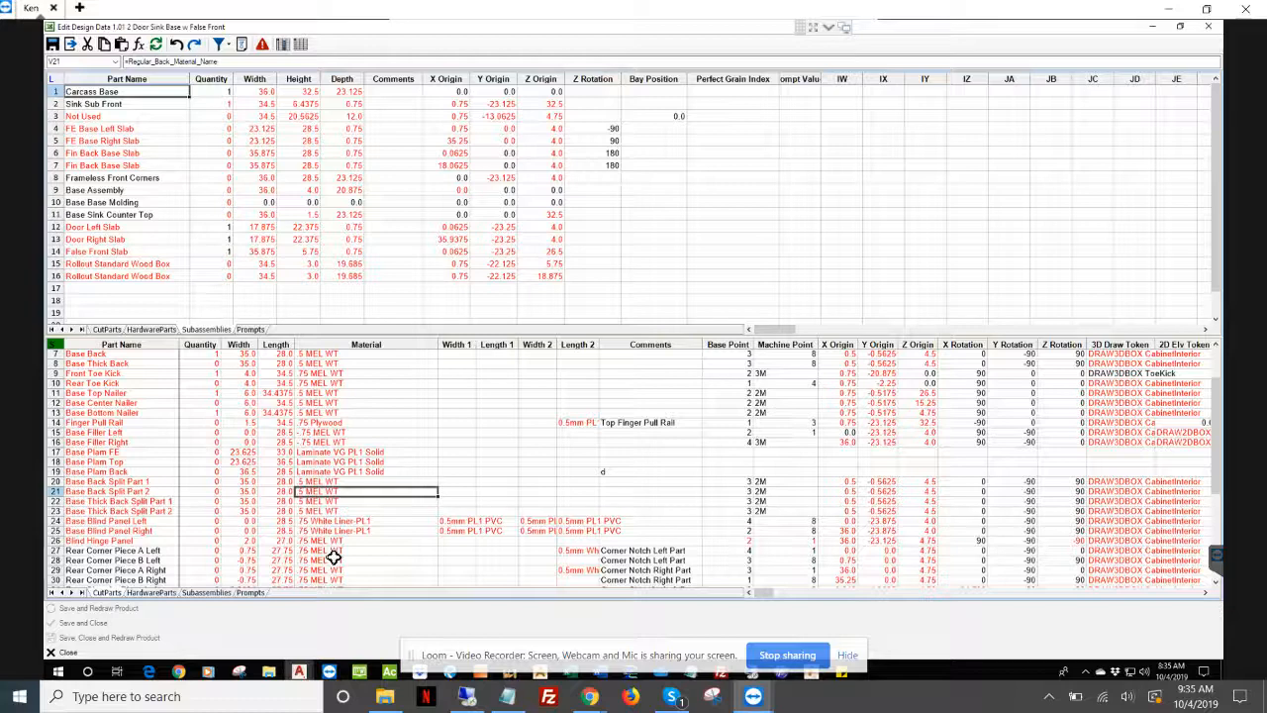
{"action": "scroll", "coordinate": [334, 556], "scroll_direction": "down", "scroll_amount": 1}
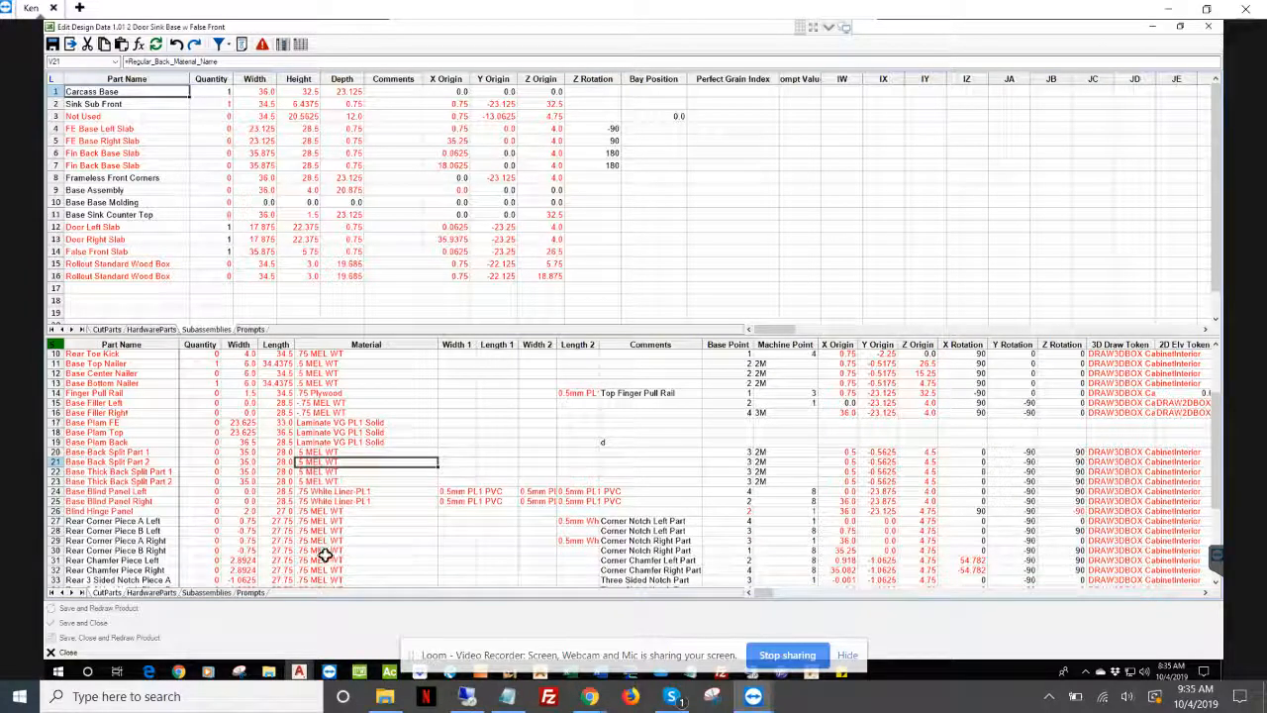
- Find the Left Side Material Name prompt of the Carcass Base subassembly and inspect its formula
{"action": "left_click", "coordinate": [251, 592]}
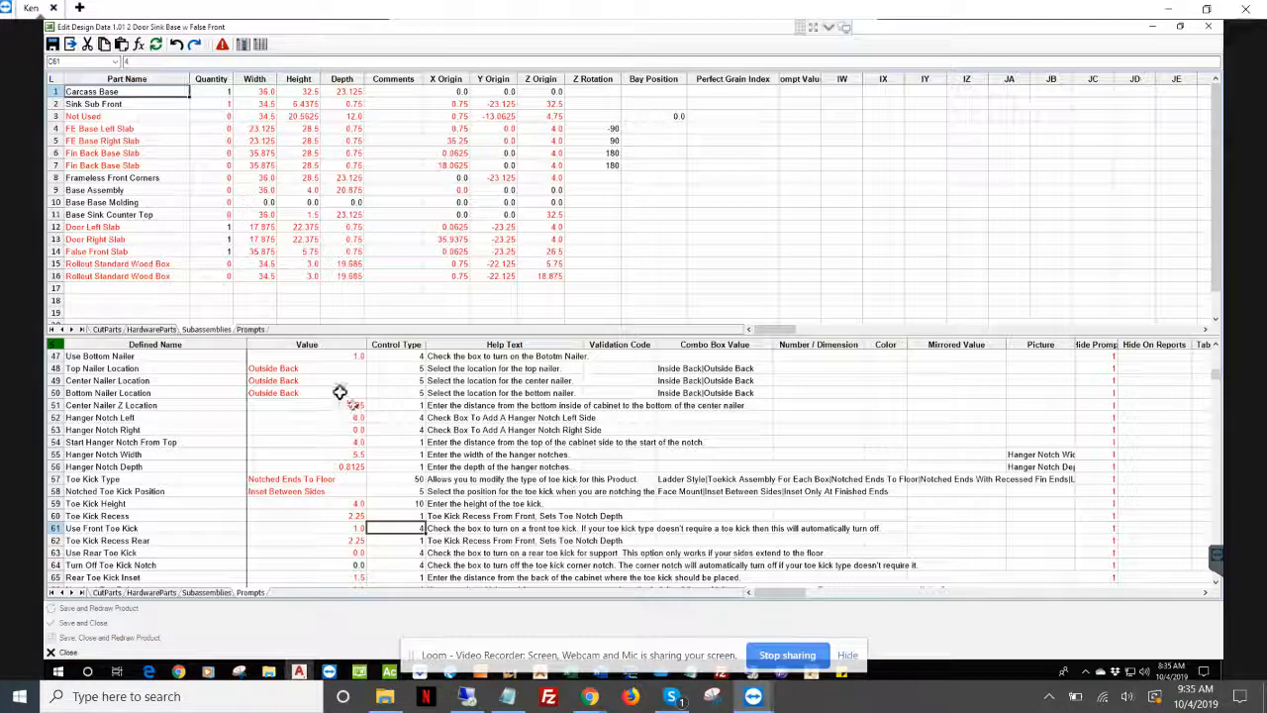
{"action": "scroll", "coordinate": [329, 444], "scroll_direction": "down", "scroll_amount": 7}
{"action": "scroll", "coordinate": [329, 444], "scroll_direction": "down", "scroll_amount": 20}
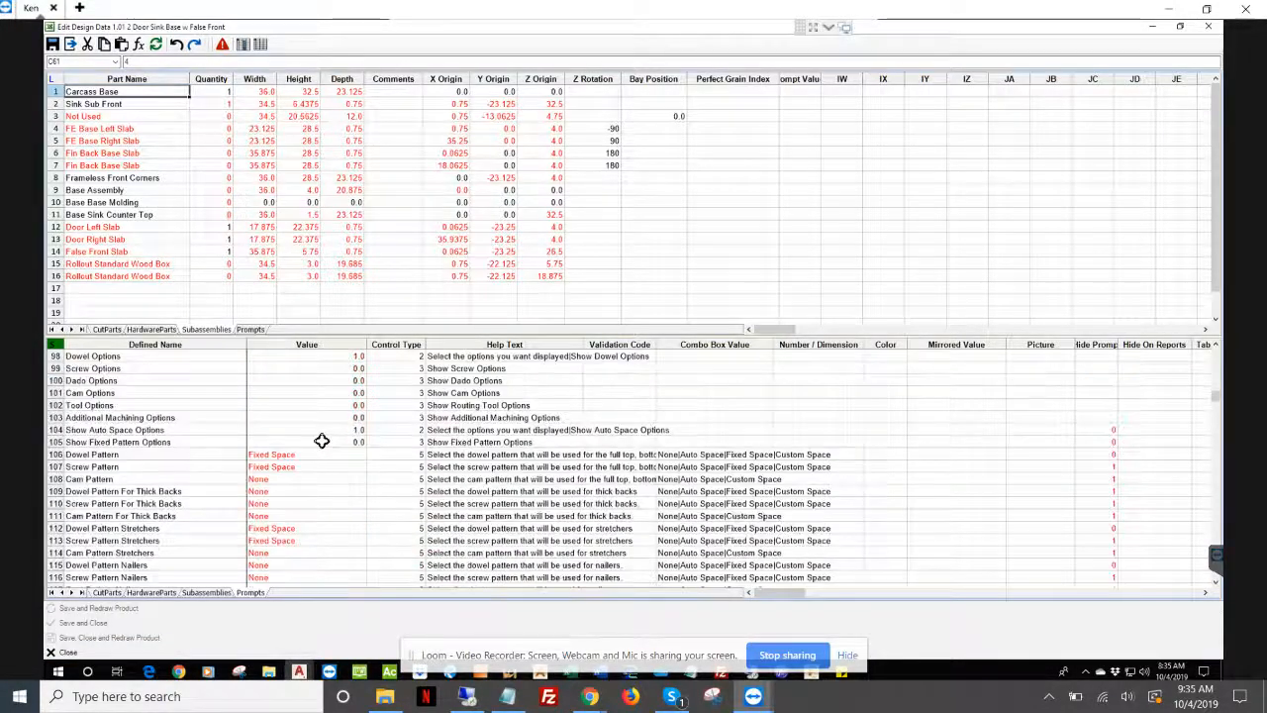
{"action": "scroll", "coordinate": [323, 442], "scroll_direction": "down", "scroll_amount": 20}
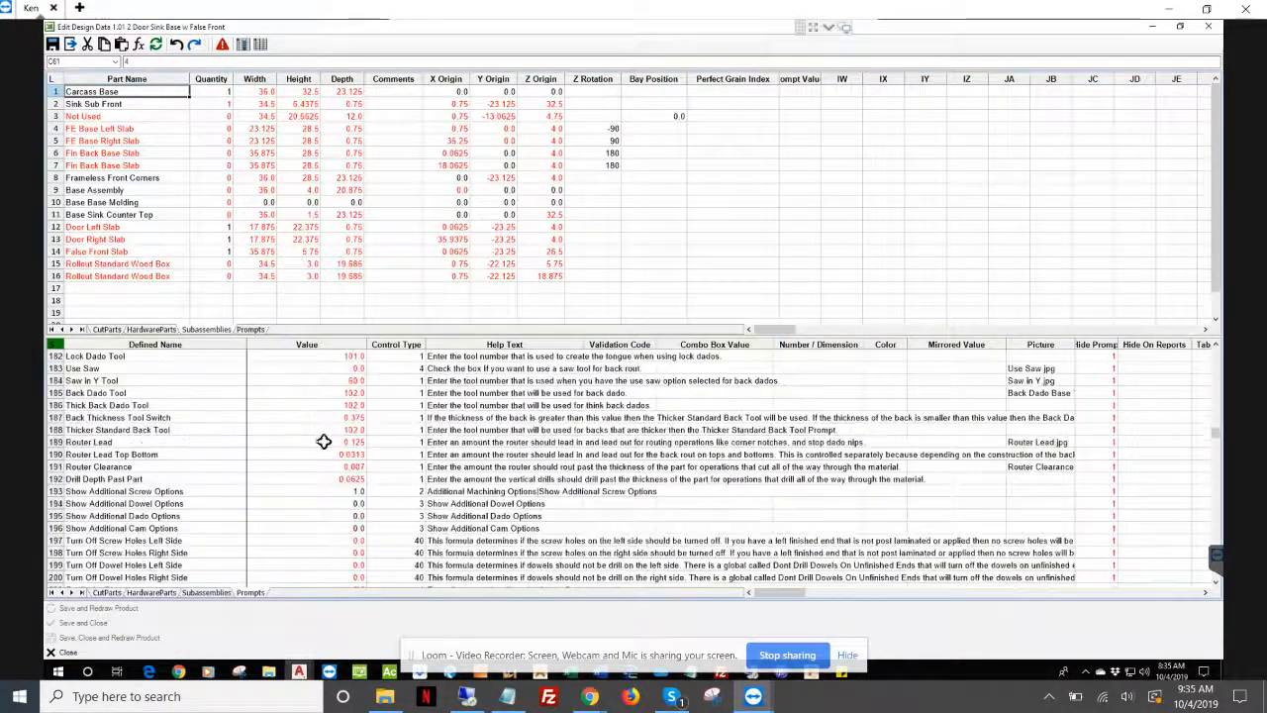
{"action": "scroll", "coordinate": [324, 442], "scroll_direction": "down", "scroll_amount": 19}
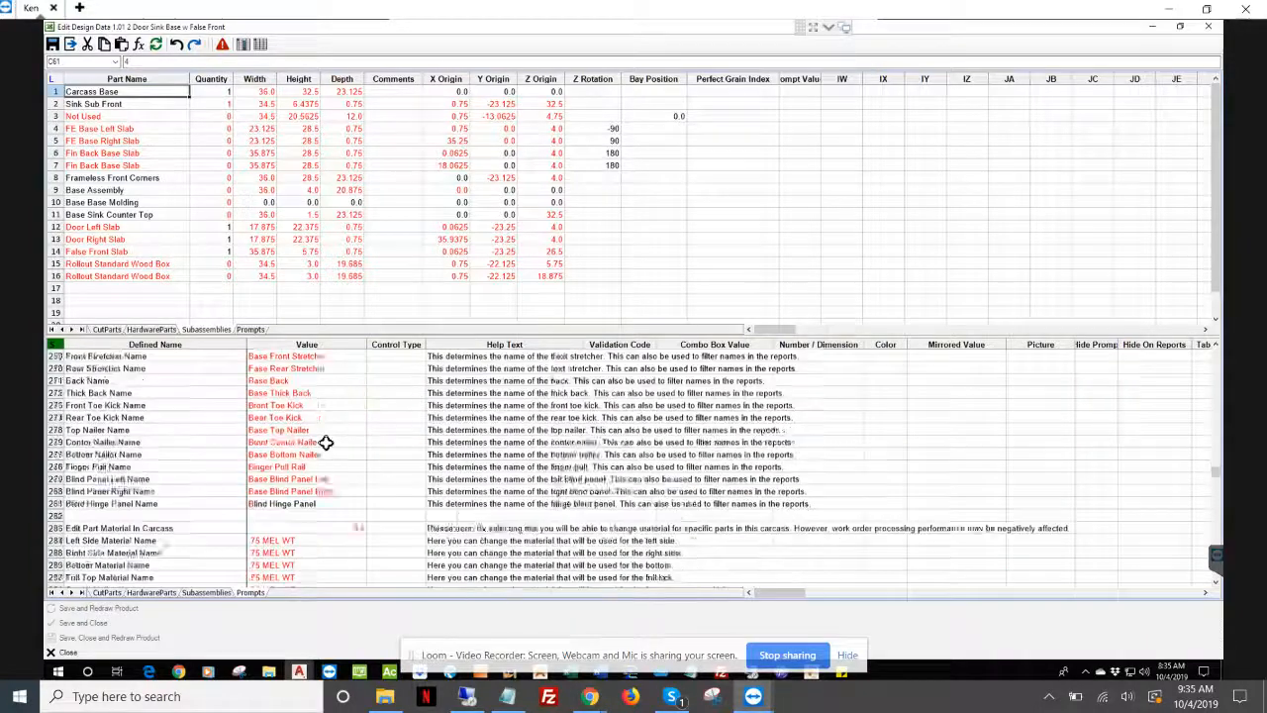
{"action": "scroll", "coordinate": [326, 443], "scroll_direction": "up", "scroll_amount": 4}
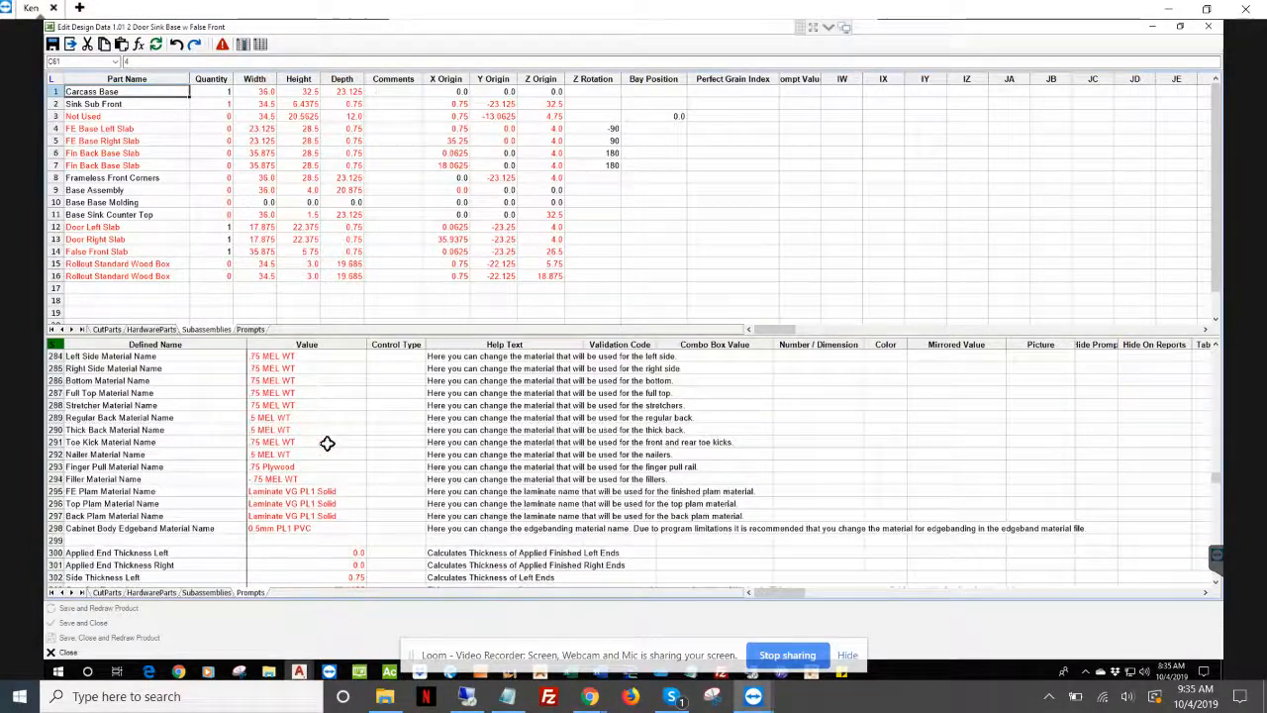
{"action": "left_click", "coordinate": [313, 431]}
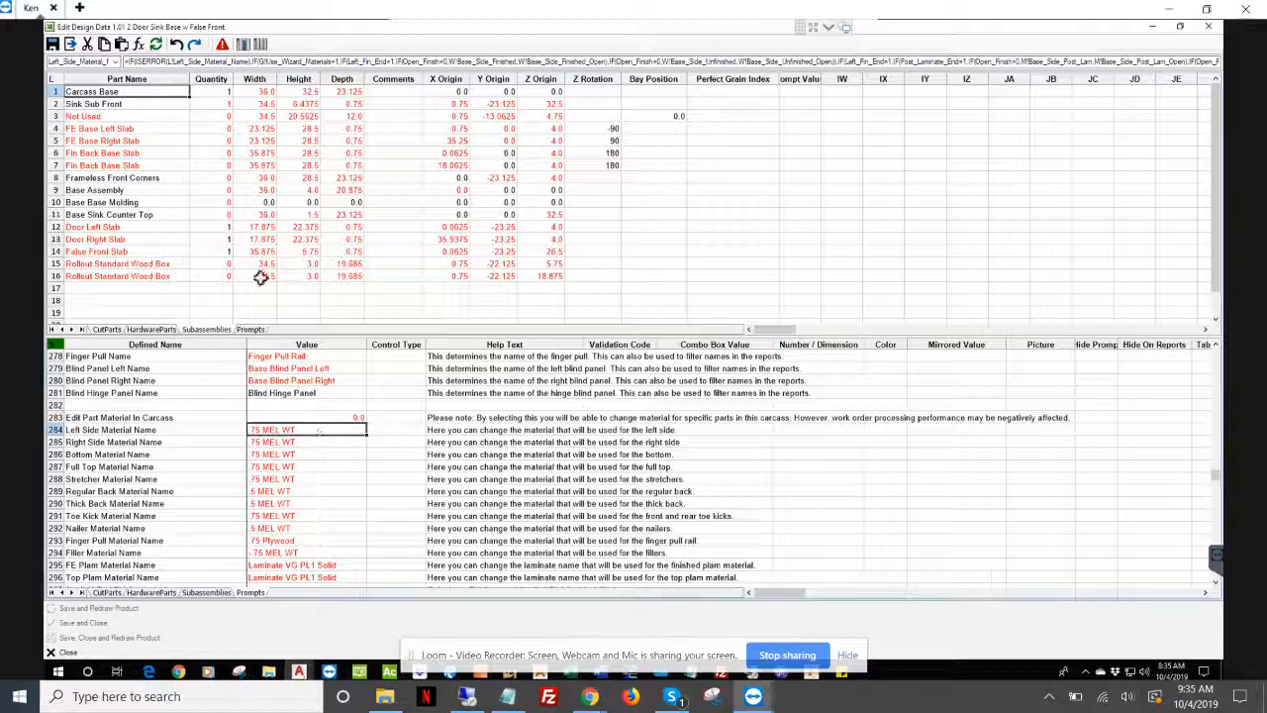
- Copy the Left Side Material Name formula's portion from IF(G!Use_Wizard_Materials=1 through W!Base_Side_Finished_Open), leaving the formula unedited
{"action": "left_click", "coordinate": [257, 63]}
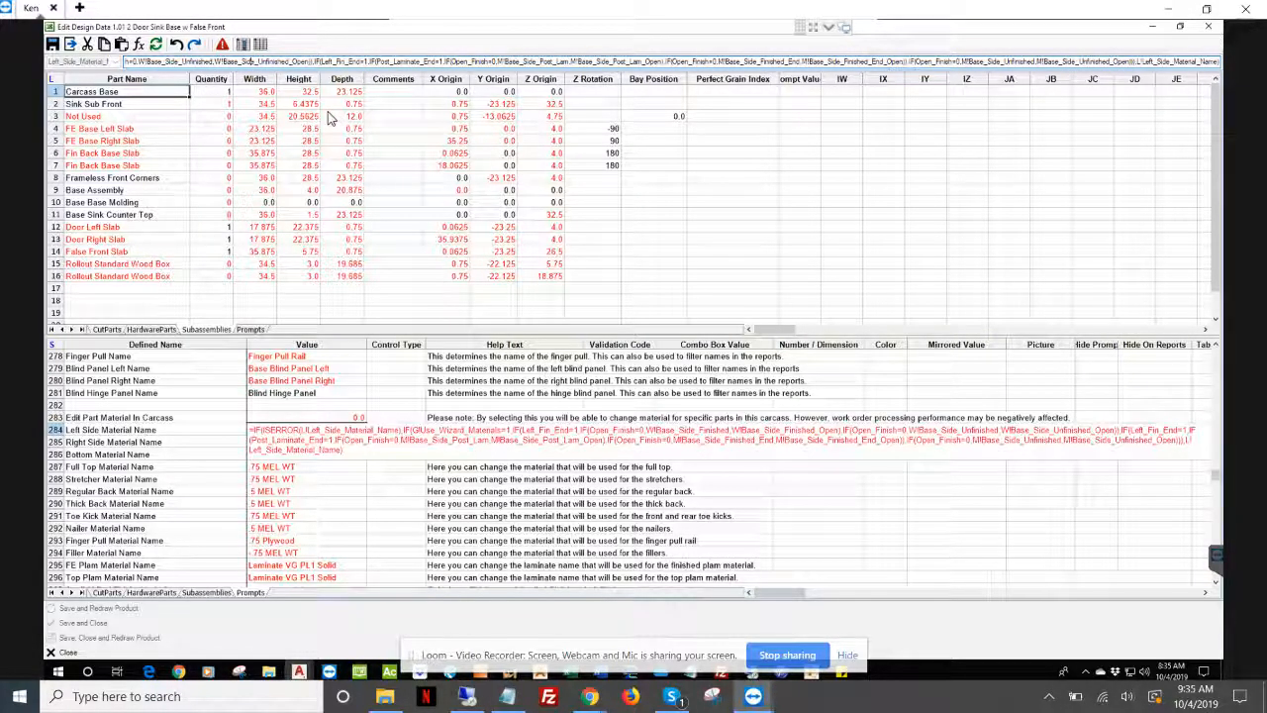
{"action": "key", "text": "Left"}
{"action": "key", "text": "Left"}
{"action": "key", "text": "Left"}
{"action": "key", "text": "Left"}
{"action": "key", "text": "Left"}
{"action": "key", "text": "Left"}
{"action": "key", "text": "Left"}
{"action": "key", "text": "Left"}
{"action": "key", "text": "Left"}
{"action": "key", "text": "Left"}
{"action": "key", "text": "Left"}
{"action": "key", "text": "Left"}
{"action": "key", "text": "Left"}
{"action": "key", "text": "Left"}
{"action": "key", "text": "Left"}
{"action": "key", "text": "Left"}
{"action": "key", "text": "Left"}
{"action": "key", "text": "Left"}
{"action": "key", "text": "Left"}
{"action": "key", "text": "Left"}
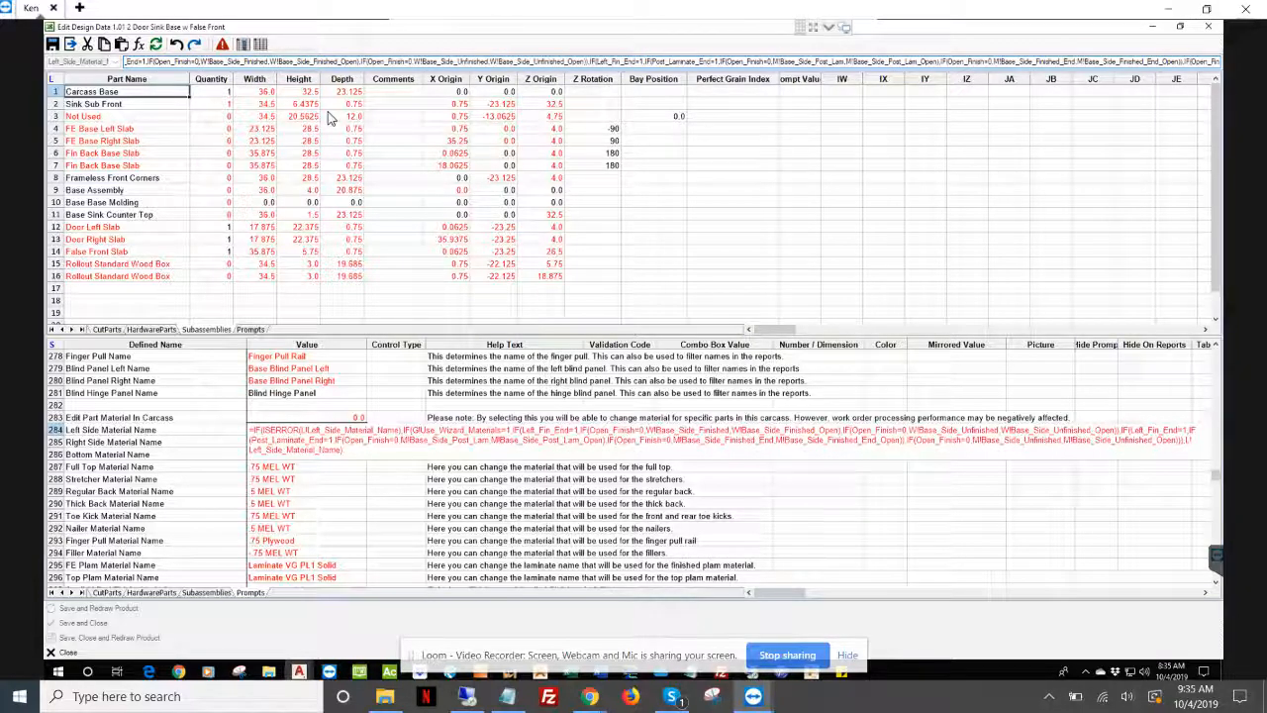
{"action": "key", "text": "Left"}
{"action": "key", "text": "Left"}
{"action": "key", "text": "Left"}
{"action": "key", "text": "Left"}
{"action": "key", "text": "Left"}
{"action": "key", "text": "Left"}
{"action": "key", "text": "Left"}
{"action": "key", "text": "Left"}
{"action": "key", "text": "Left"}
{"action": "key", "text": "Left"}
{"action": "key", "text": "Left"}
{"action": "key", "text": "Left"}
{"action": "key", "text": "Left"}
{"action": "key", "text": "Left"}
{"action": "key", "text": "Left"}
{"action": "key", "text": "Left"}
{"action": "key", "text": "Left"}
{"action": "key", "text": "Left"}
{"action": "key", "text": "Left"}
{"action": "key", "text": "Left"}
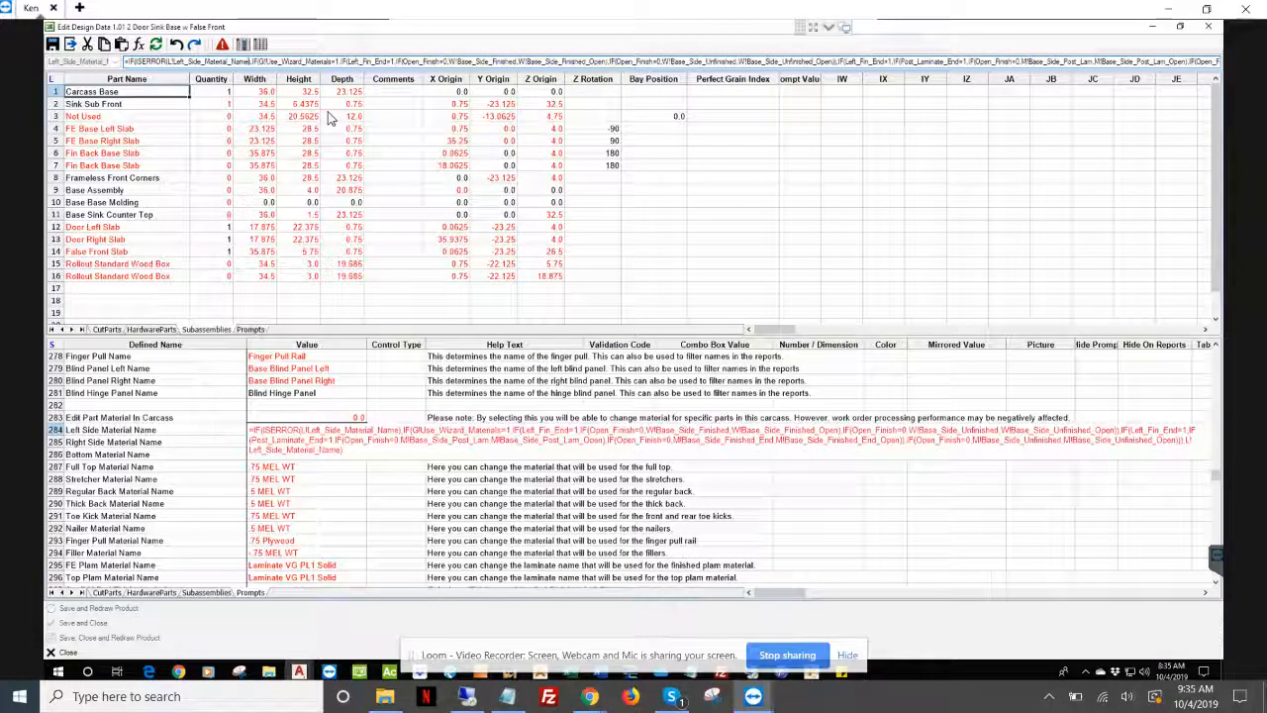
{"action": "key", "text": "shift+Right"}
{"action": "key", "text": "shift+Right"}
{"action": "key", "text": "shift+Right"}
{"action": "key", "text": "shift+Right"}
{"action": "key", "text": "shift+Right"}
{"action": "key", "text": "shift+Right"}
{"action": "key", "text": "shift+Right"}
{"action": "key", "text": "shift+Right"}
{"action": "key", "text": "shift+Right"}
{"action": "key", "text": "shift+Right"}
{"action": "key", "text": "shift+Right"}
{"action": "key", "text": "shift+Right"}
{"action": "key", "text": "shift+Right"}
{"action": "key", "text": "shift+Right"}
{"action": "key", "text": "shift+Right"}
{"action": "key", "text": "shift+Right"}
{"action": "key", "text": "shift+Right"}
{"action": "key", "text": "shift+Right"}
{"action": "key", "text": "shift+Right"}
{"action": "key", "text": "shift+Right"}
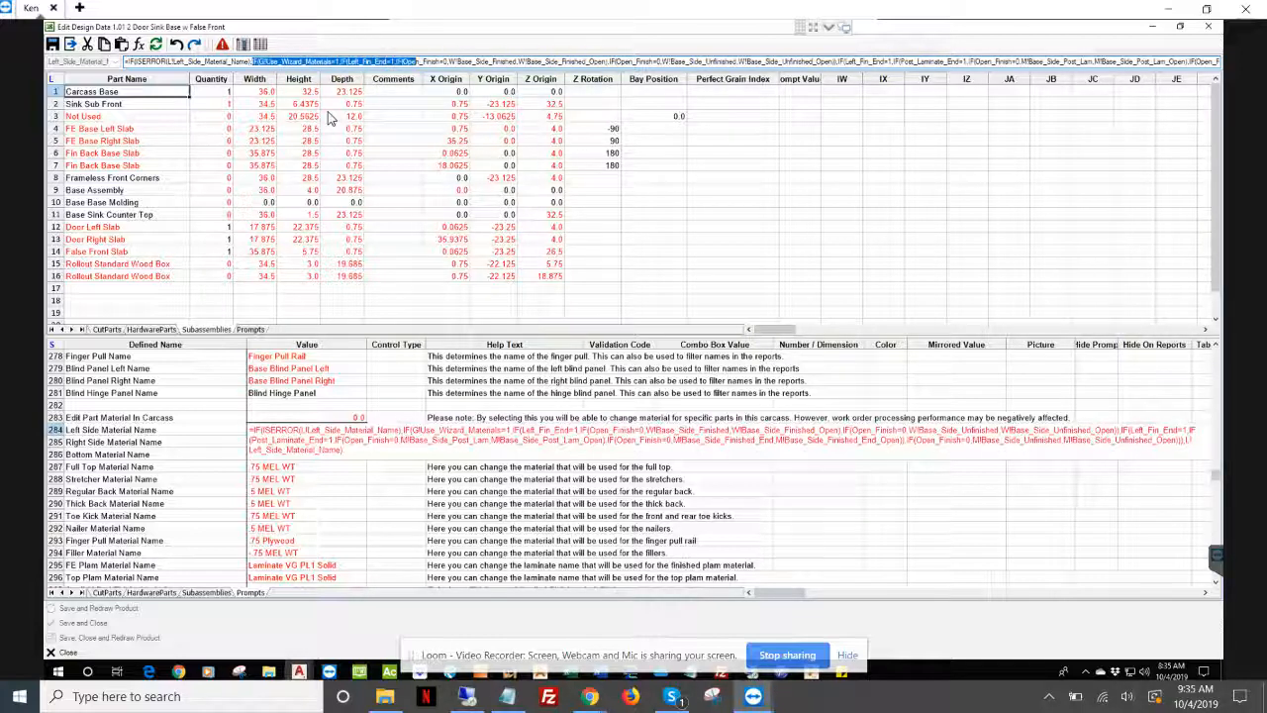
{"action": "key", "text": "shift+Right"}
{"action": "key", "text": "shift+Right"}
{"action": "key", "text": "shift+Right"}
{"action": "key", "text": "shift+Right"}
{"action": "key", "text": "shift+Right"}
{"action": "key", "text": "shift+Right"}
{"action": "key", "text": "shift+Right"}
{"action": "key", "text": "shift+Right"}
{"action": "key", "text": "shift+Right"}
{"action": "key", "text": "shift+Right"}
{"action": "key", "text": "shift+Right"}
{"action": "key", "text": "shift+Right"}
{"action": "key", "text": "shift+Right"}
{"action": "key", "text": "shift+Right"}
{"action": "key", "text": "shift+Right"}
{"action": "key", "text": "shift+Right"}
{"action": "key", "text": "shift+Right"}
{"action": "key", "text": "shift+Right"}
{"action": "key", "text": "shift+Right"}
{"action": "key", "text": "shift+Right"}
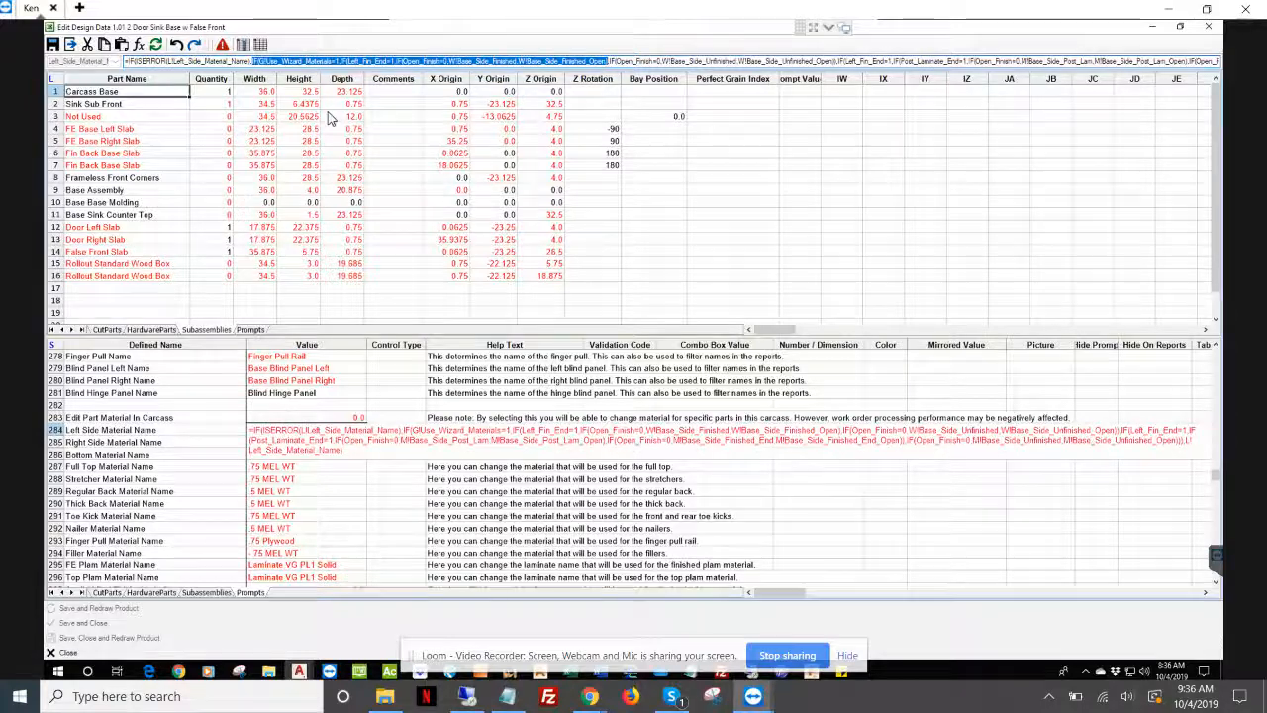
{"action": "key", "text": "Escape"}
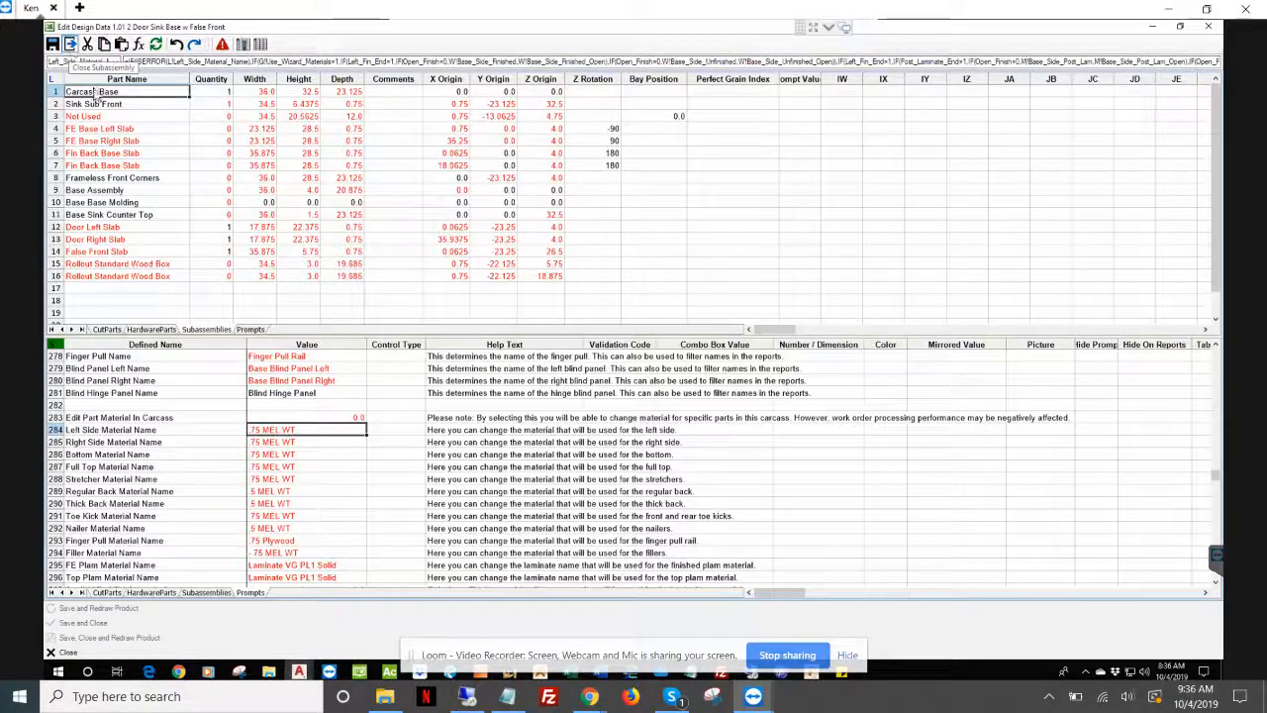
- Close the Carcass Base subassembly and return to the product's subassembly list
{"action": "left_click", "coordinate": [70, 45]}
{"action": "left_click", "coordinate": [492, 429]}
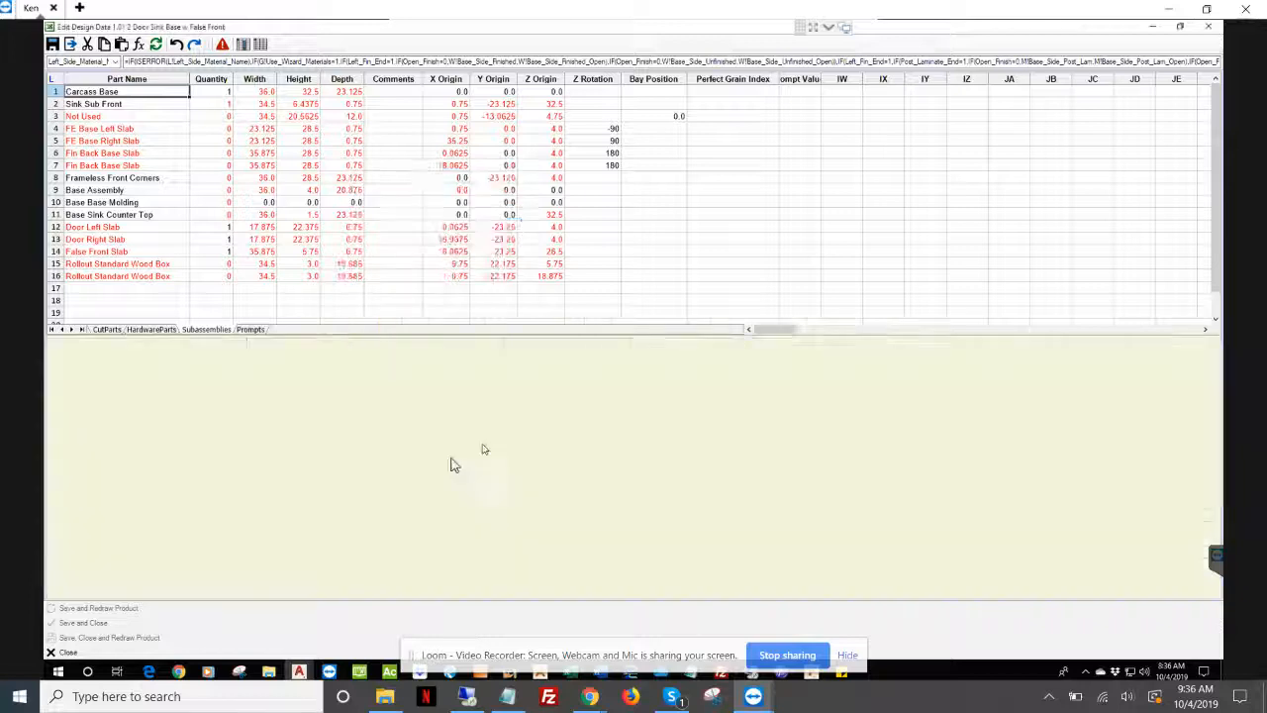
{"action": "left_click", "coordinate": [211, 300]}
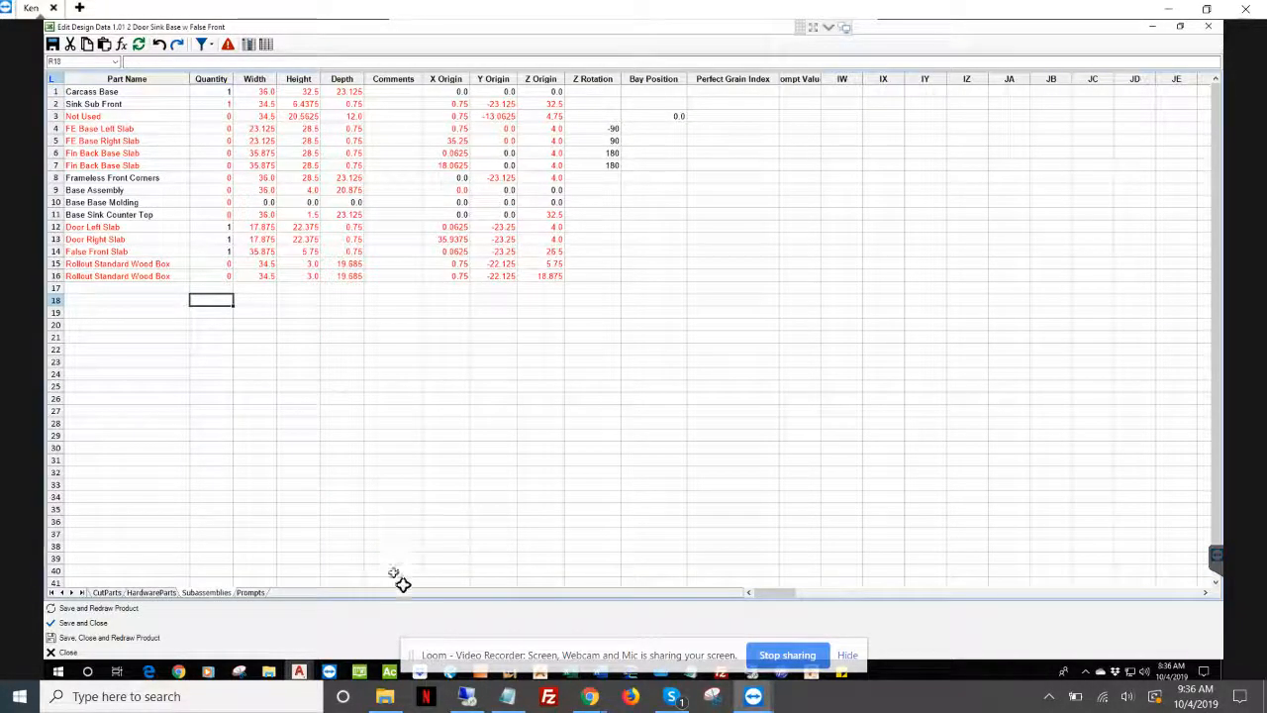
{"action": "mouse_move", "coordinate": [512, 699]}
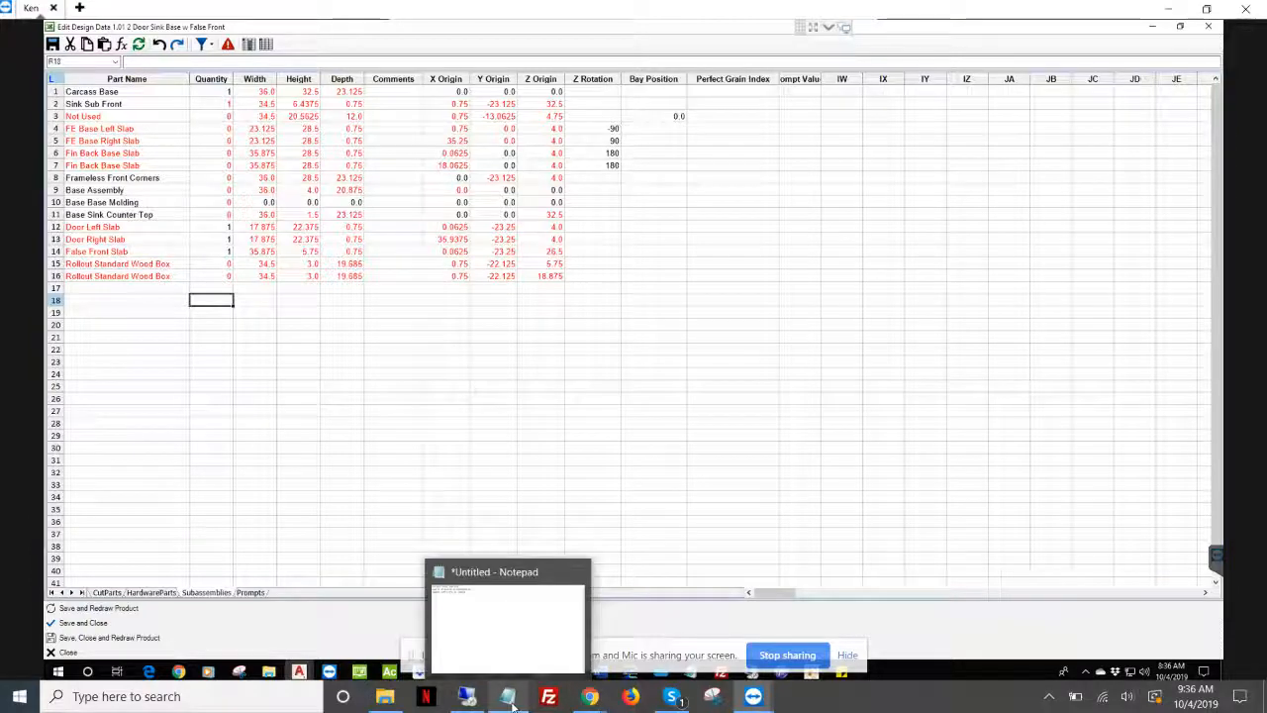
{"action": "left_click", "coordinate": [485, 594]}
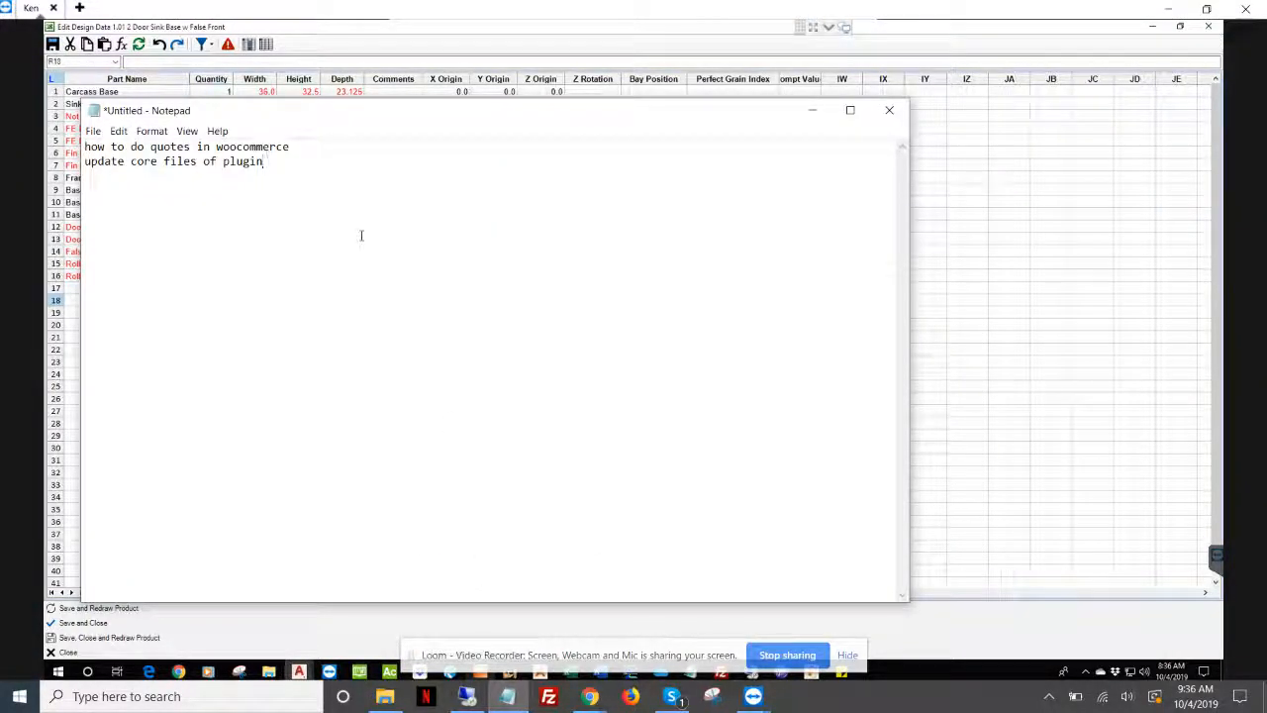
{"action": "left_click", "coordinate": [1009, 338]}
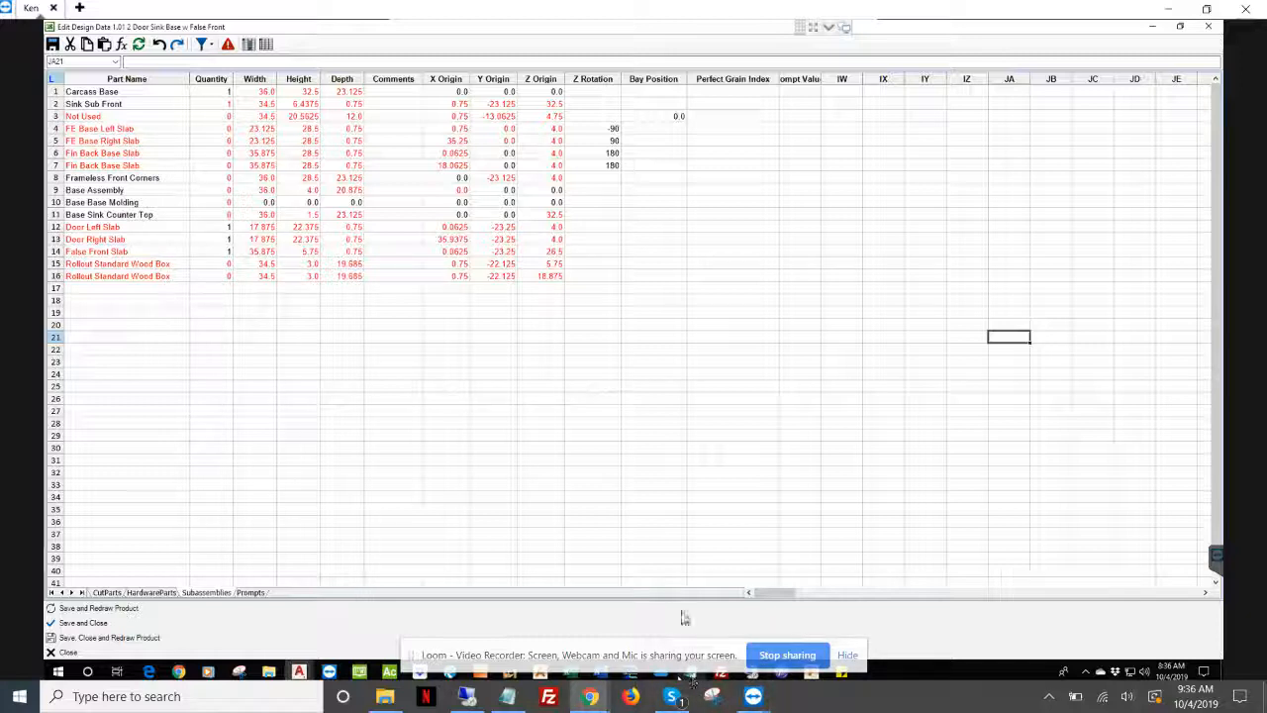
- Switch to a blank Notepad document on the remote computer and paste the copied Left Side Material Name formula portion
{"action": "left_click", "coordinate": [625, 459]}
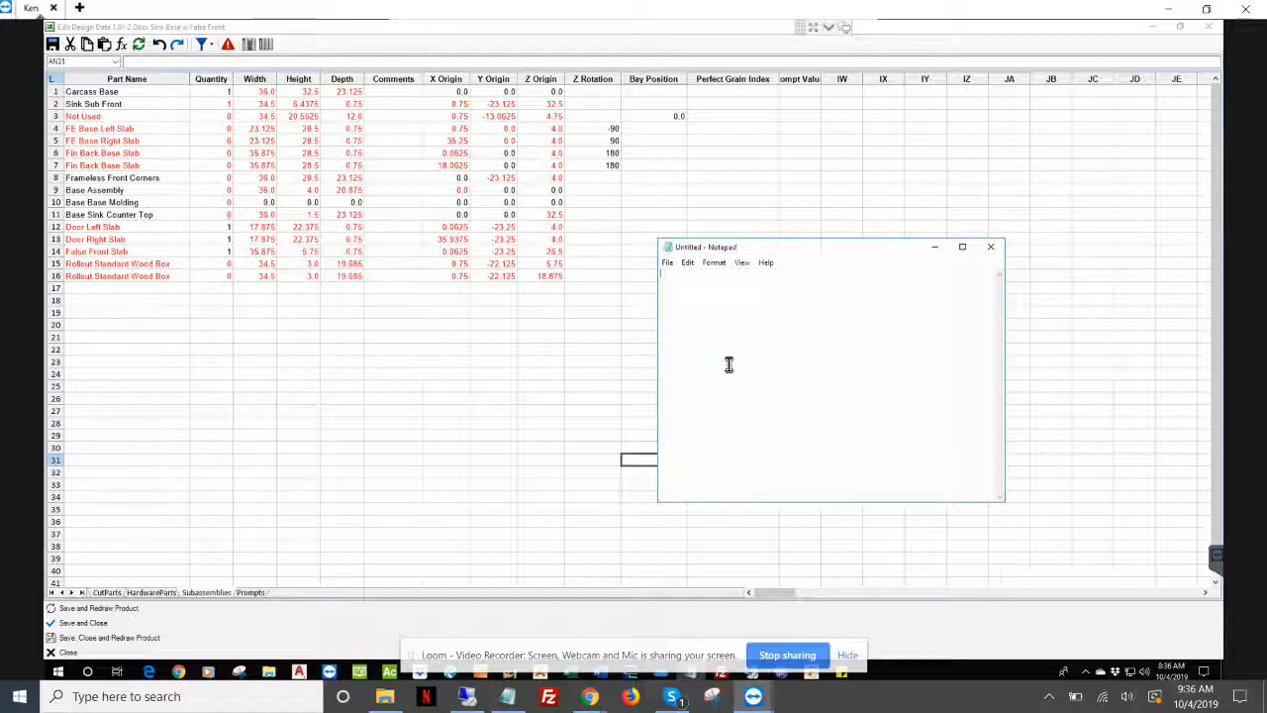
{"action": "type", "text": "IF(G!Use_Wizard_Materials=1,IF(Left_Fin_End=1,IF(Open_Finish=0,W!Base_Side_Finished,W!Base_Side_Finished_Open)"}
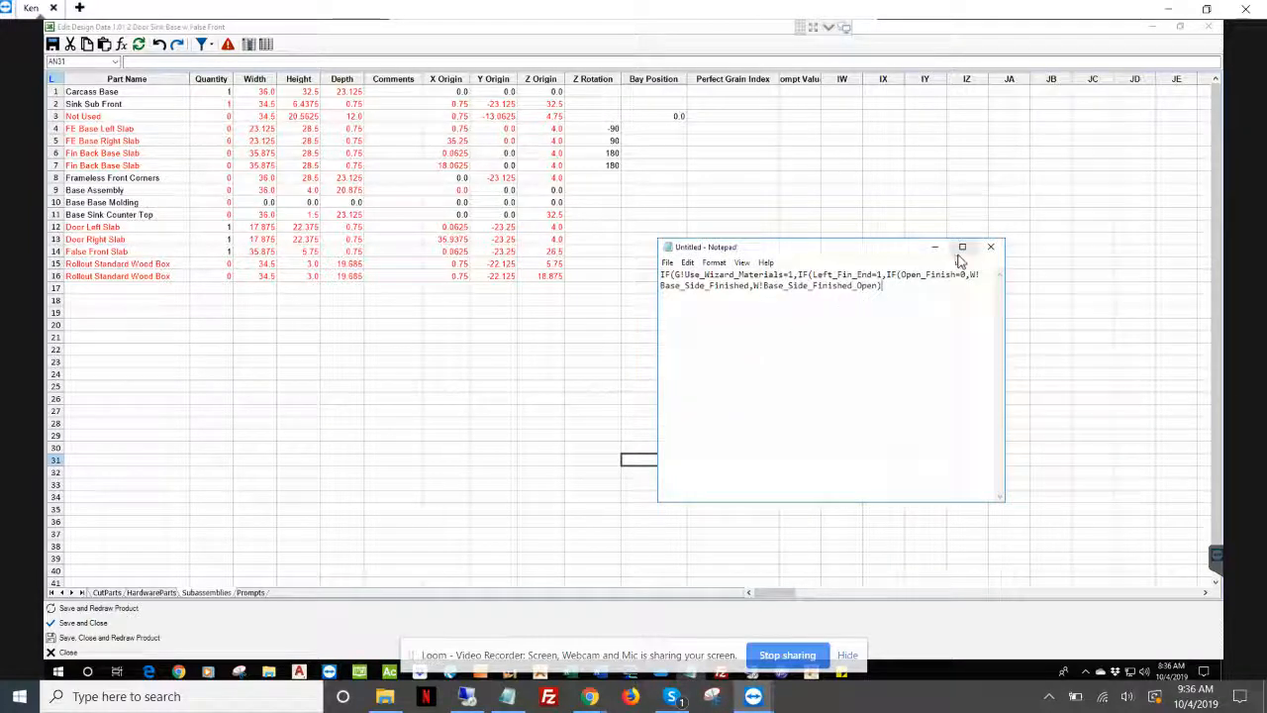
- Reposition and widen the Notepad window so the pasted formula fits on a single line
{"action": "left_click_drag", "start_coordinate": [869, 253], "coordinate": [528, 261]}
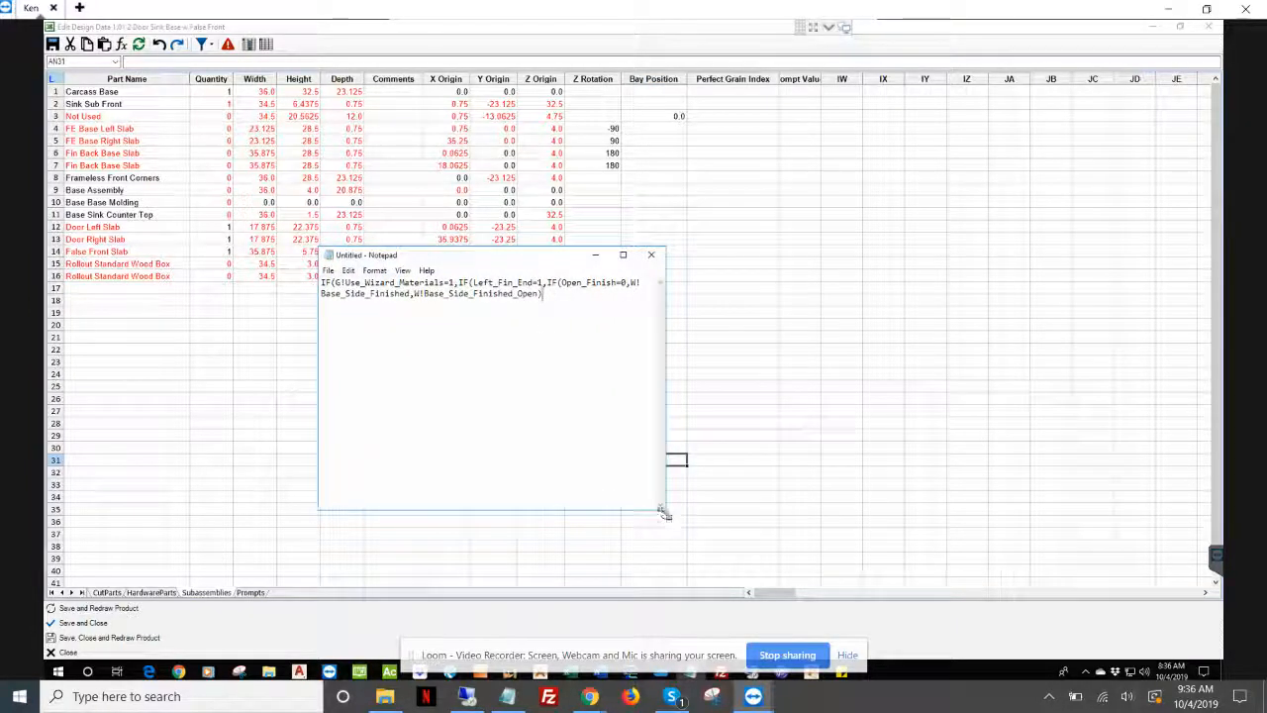
{"action": "left_click_drag", "start_coordinate": [663, 512], "coordinate": [1040, 454]}
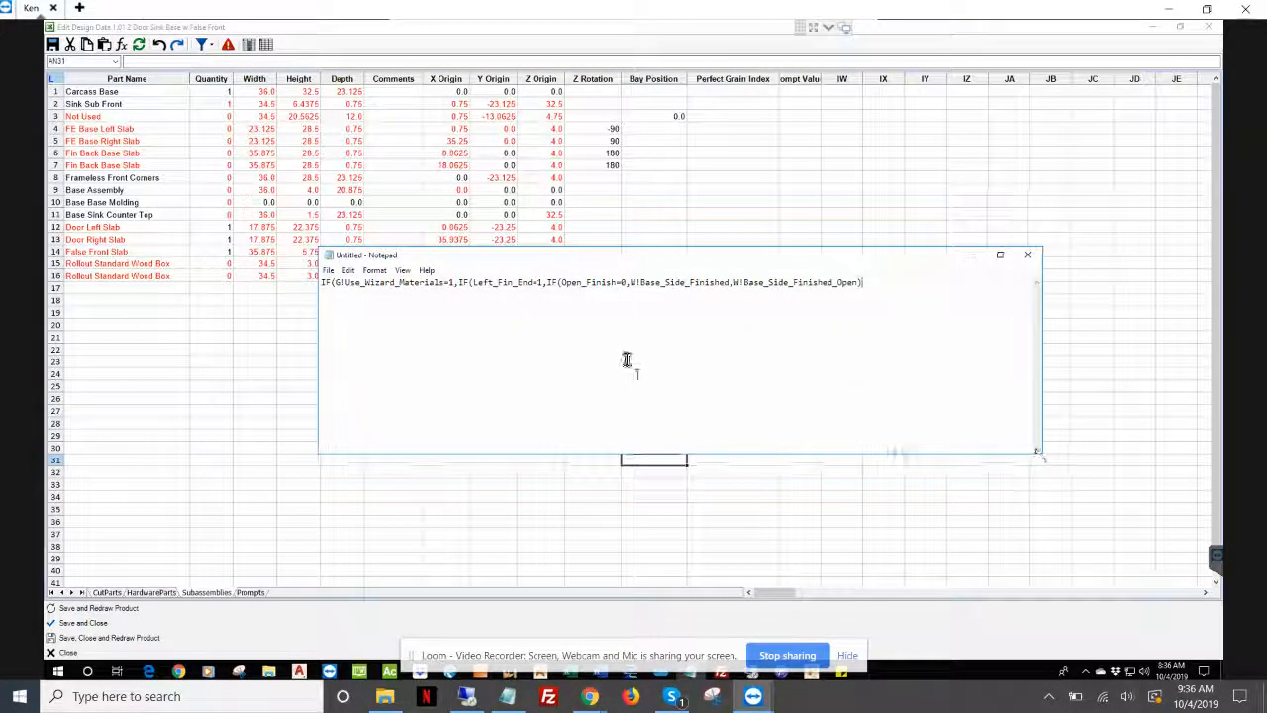
{"action": "left_click_drag", "start_coordinate": [578, 255], "coordinate": [669, 330]}
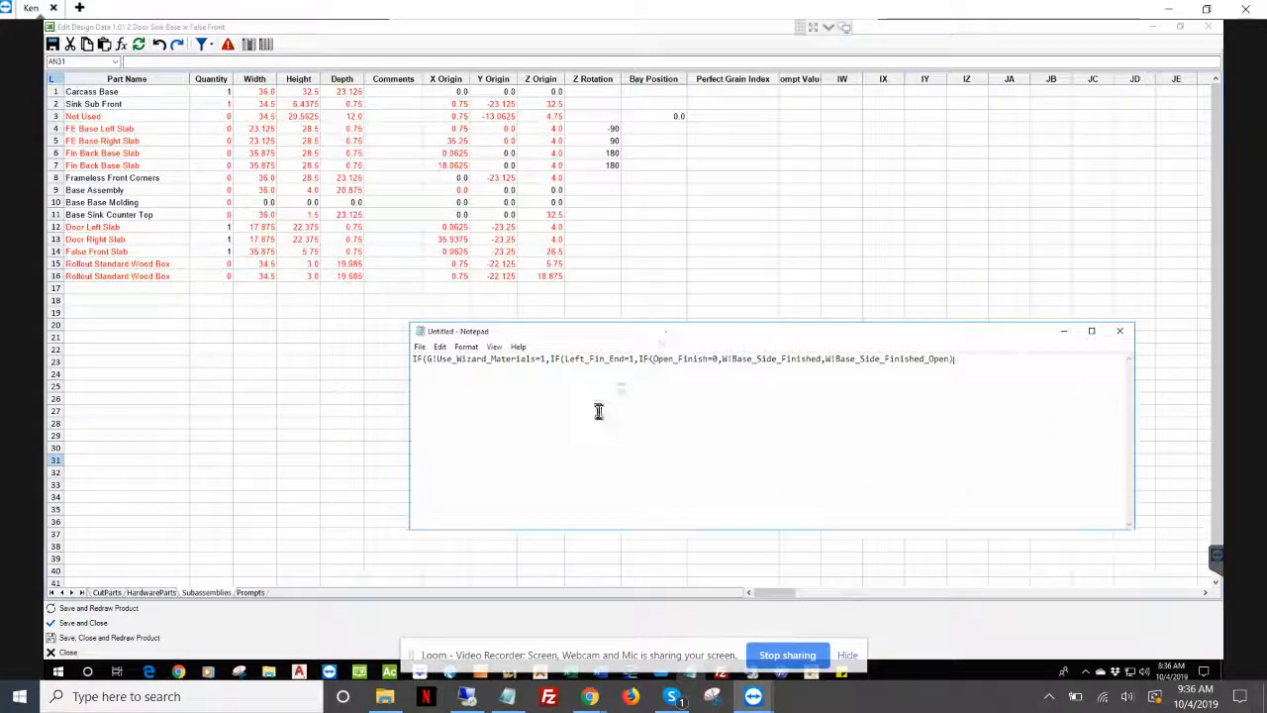
{"action": "key", "text": "BackSpace"}
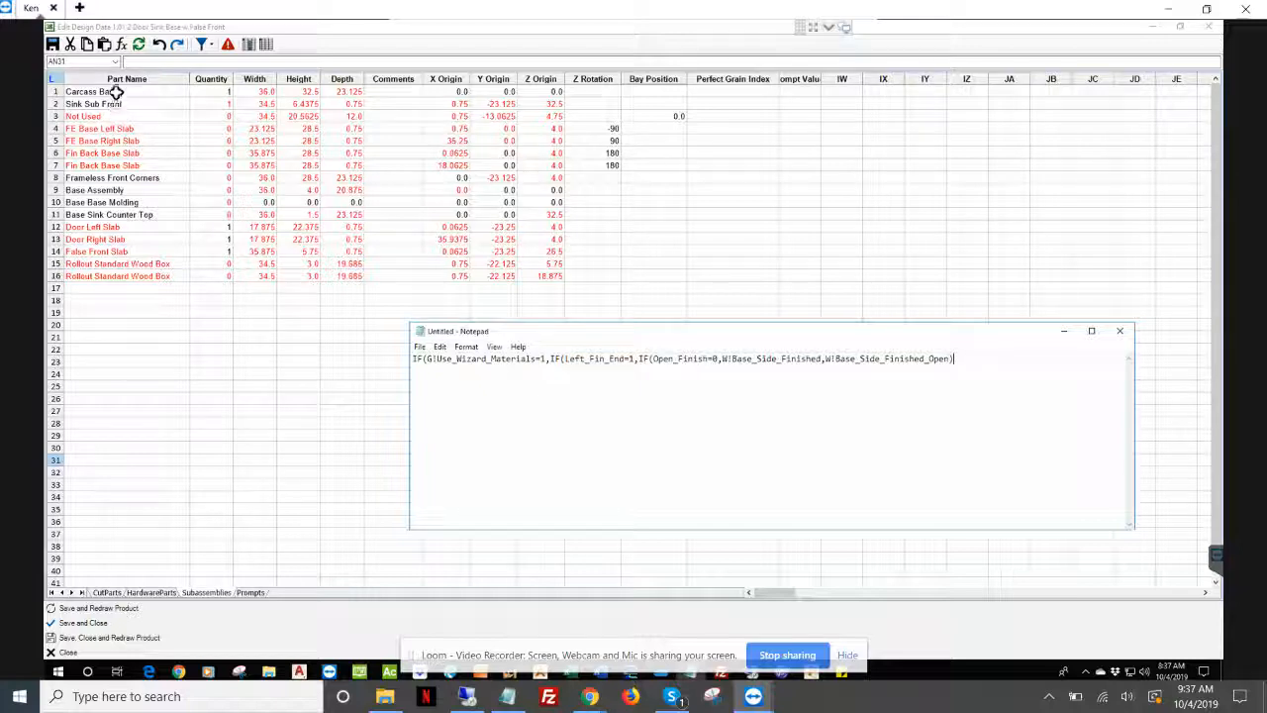
- Return to the product's subassembly list and open the Sink Sub Front subassembly file
{"action": "left_click_drag", "start_coordinate": [107, 91], "coordinate": [123, 100]}
{"action": "right_click", "coordinate": [123, 101]}
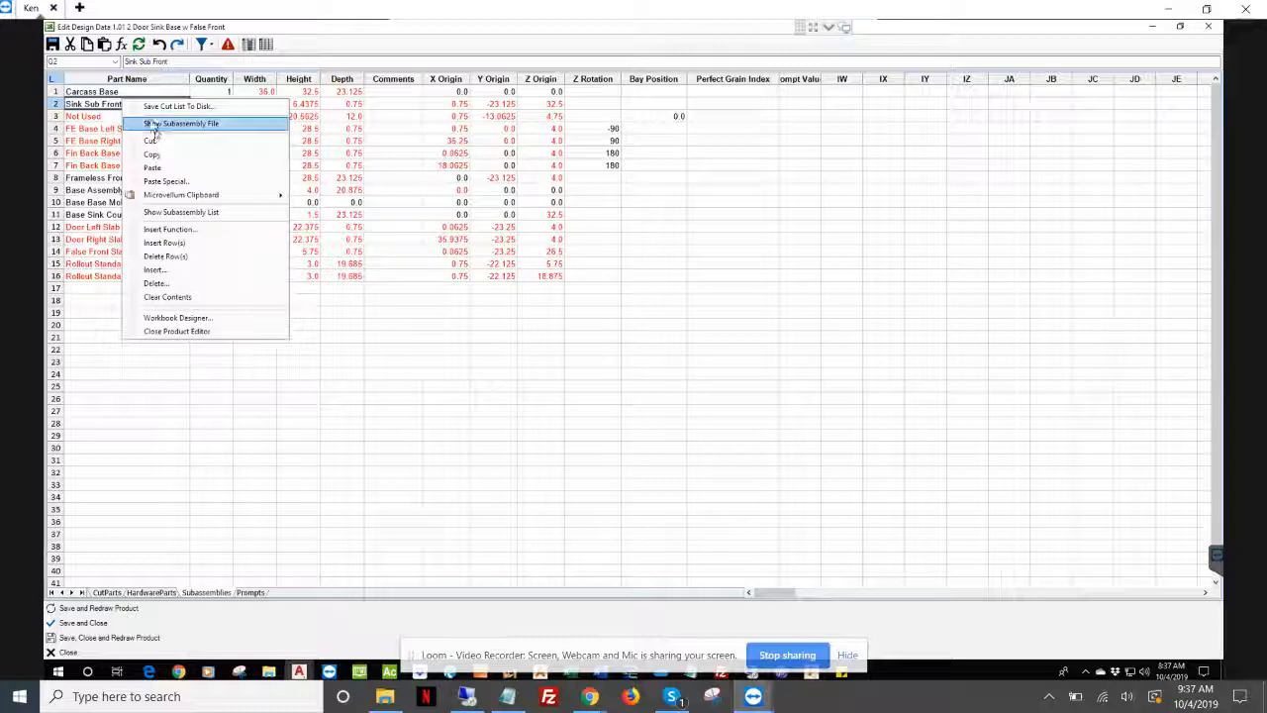
{"action": "left_click", "coordinate": [119, 91]}
{"action": "right_click", "coordinate": [120, 89]}
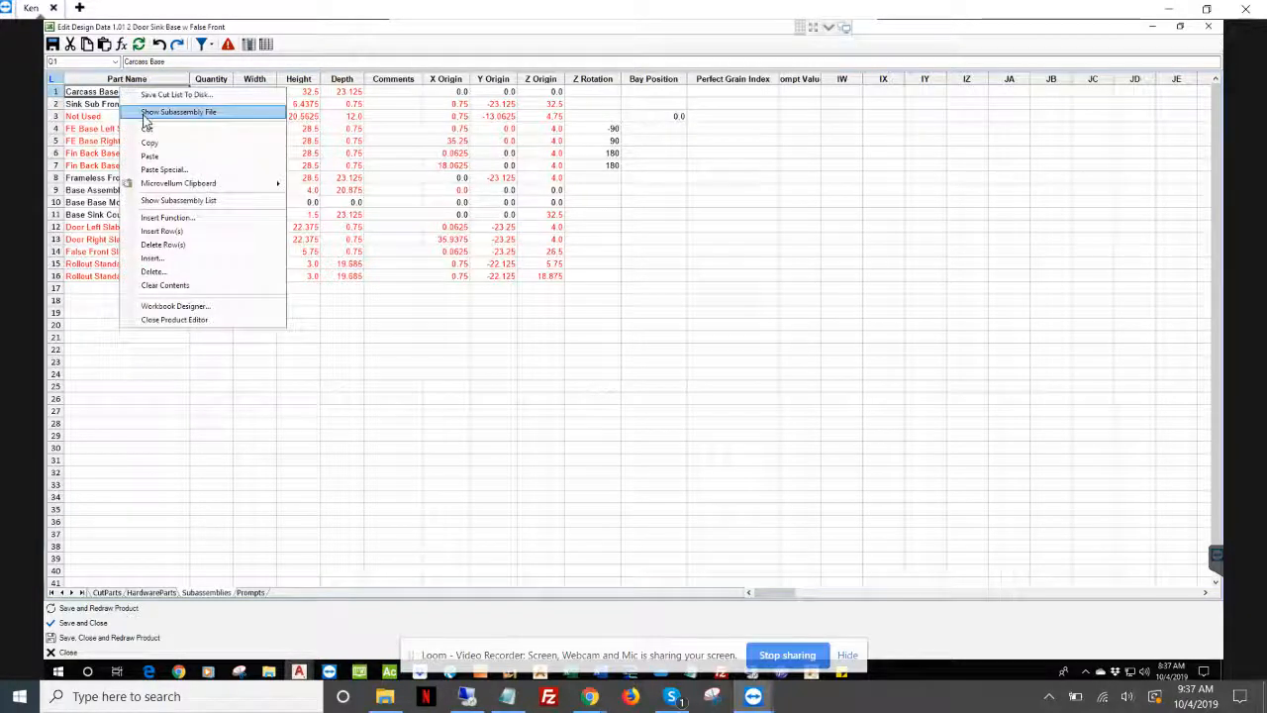
{"action": "left_click", "coordinate": [99, 104]}
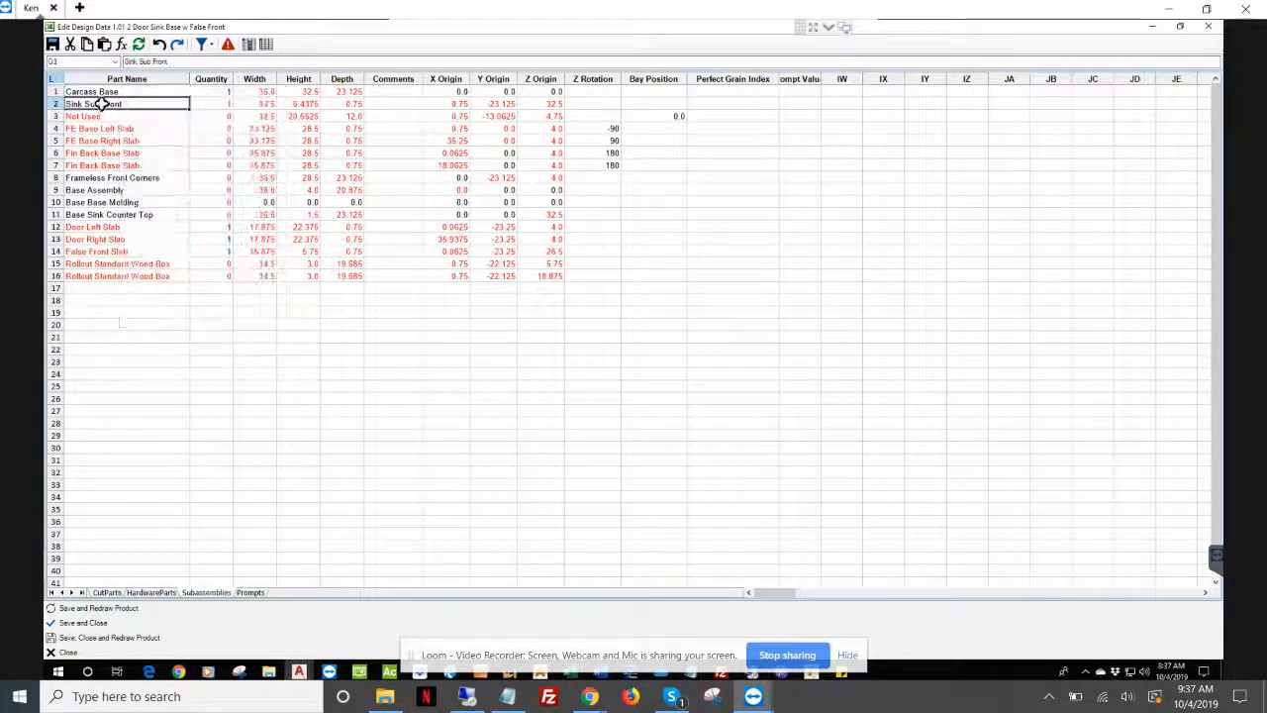
{"action": "right_click", "coordinate": [101, 103]}
{"action": "left_click", "coordinate": [125, 126]}
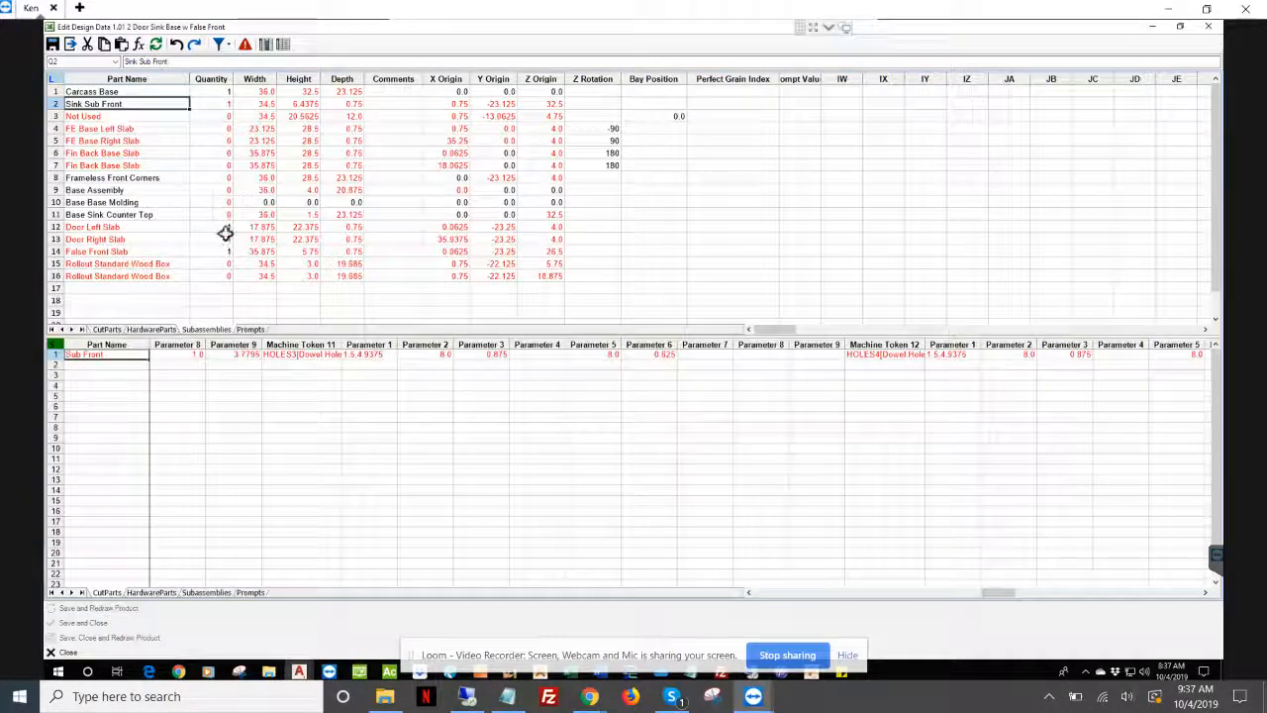
- Show the Sink Sub Front's prompts and locate the Sink Sub Front Material Name row
{"action": "left_click", "coordinate": [319, 418]}
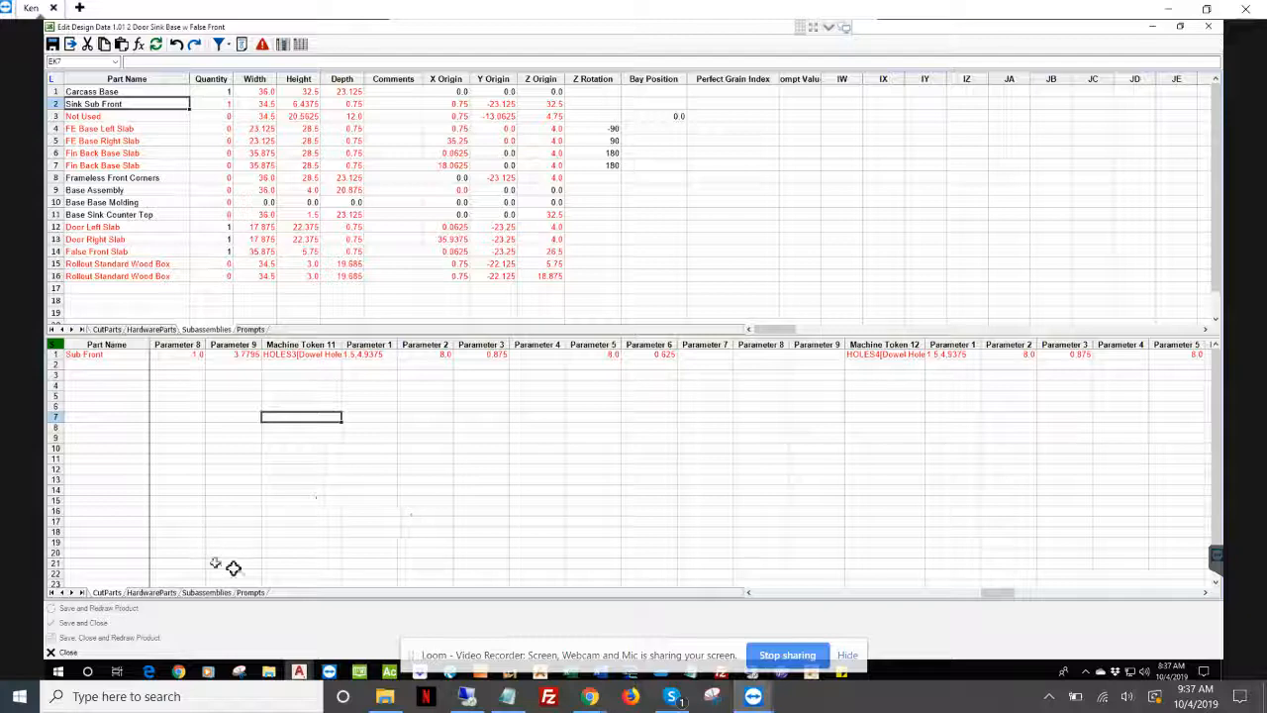
{"action": "left_click", "coordinate": [251, 592]}
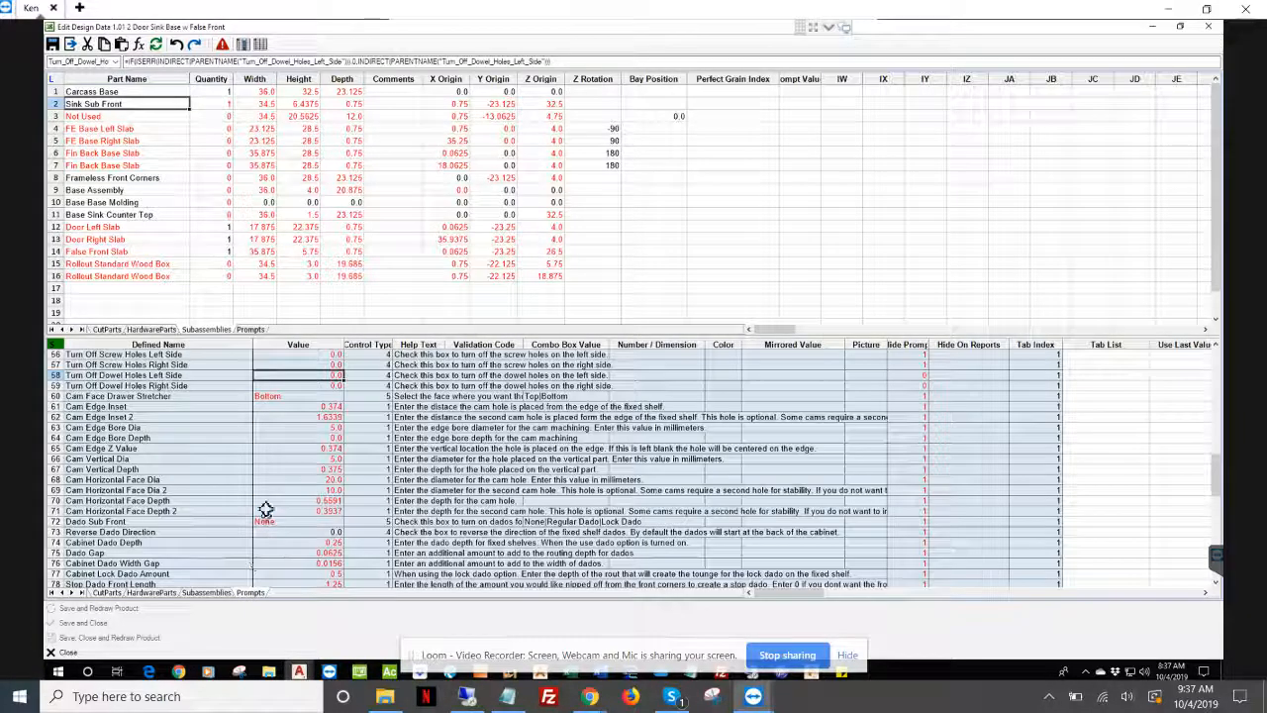
{"action": "scroll", "coordinate": [272, 475], "scroll_direction": "down", "scroll_amount": 5}
{"action": "scroll", "coordinate": [279, 461], "scroll_direction": "down", "scroll_amount": 8}
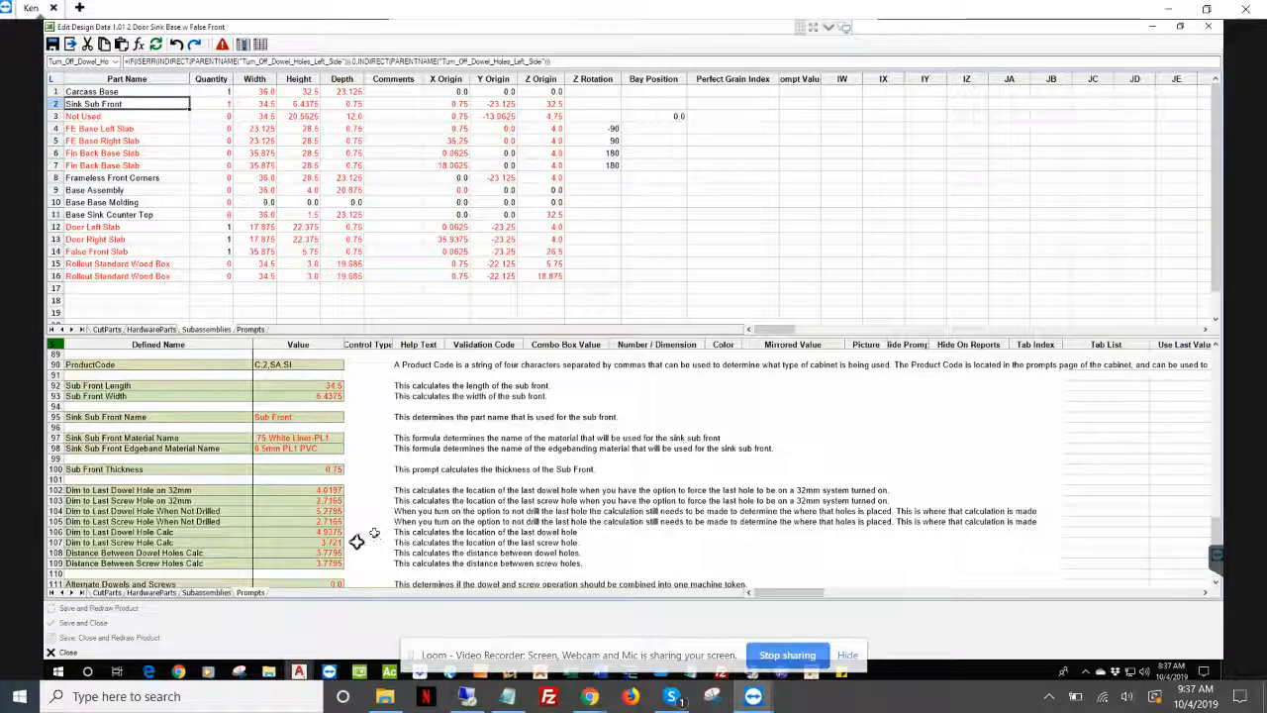
- In Notepad, replace everything after IF(G!Use_Wizard_Materials=1, with vlookup(G!exterior_material_designation,G!cabinet_body_materials,12,false)
{"action": "mouse_move", "coordinate": [690, 674]}
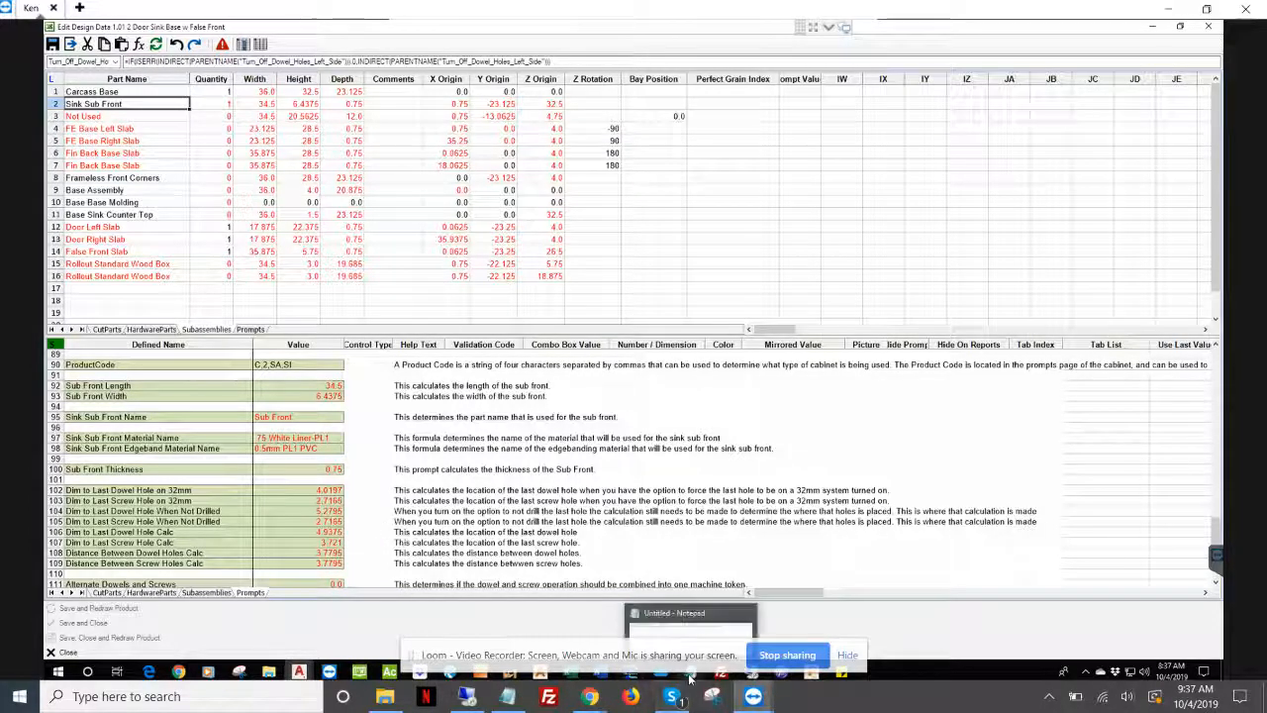
{"action": "left_click", "coordinate": [680, 616]}
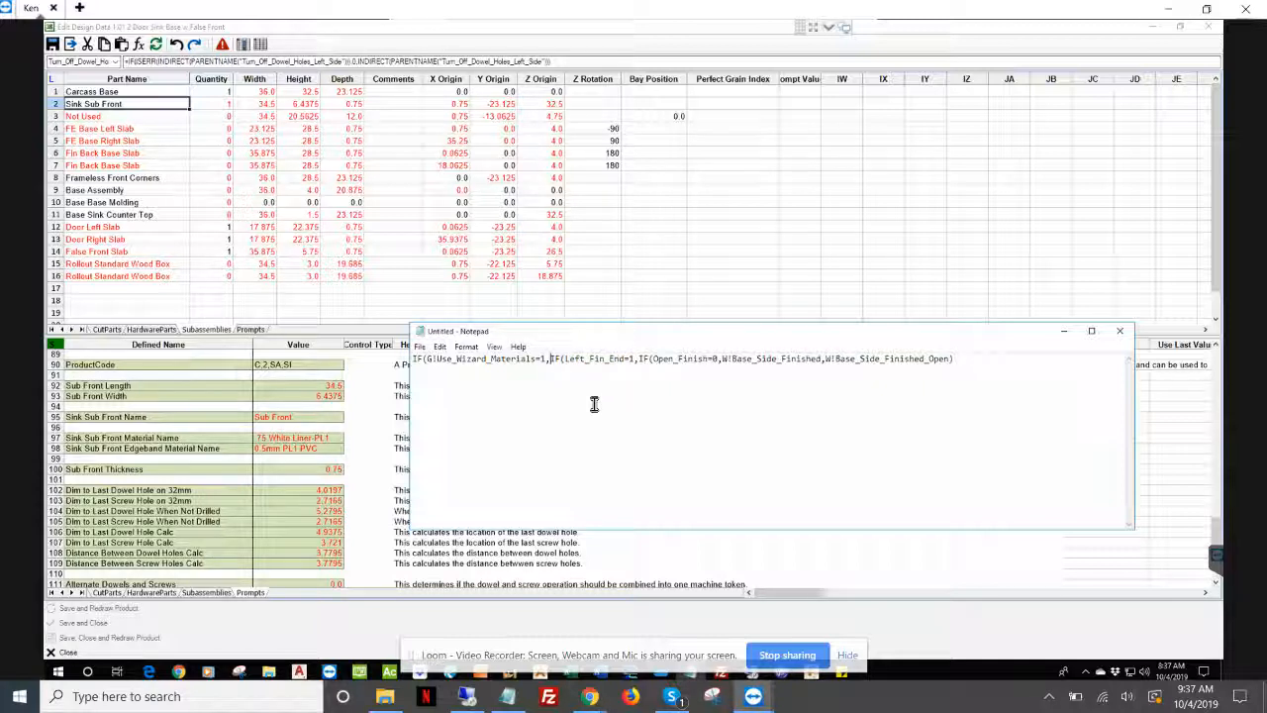
{"action": "key", "text": "shift+Right"}
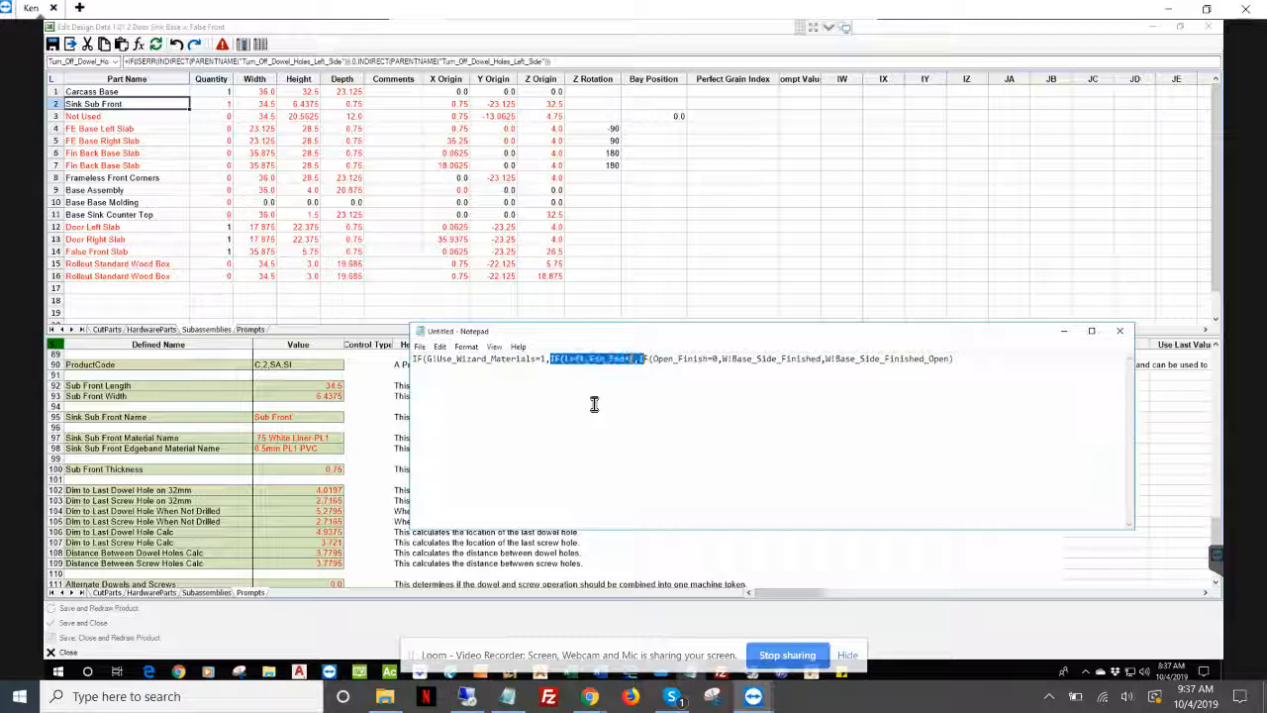
{"action": "key", "text": "shift+Right"}
{"action": "key", "text": "shift+Right"}
{"action": "key", "text": "shift+Right"}
{"action": "key", "text": "shift+Right"}
{"action": "key", "text": "shift+Right"}
{"action": "key", "text": "shift+Right"}
{"action": "key", "text": "shift+Right"}
{"action": "key", "text": "shift+Right"}
{"action": "key", "text": "shift+Right"}
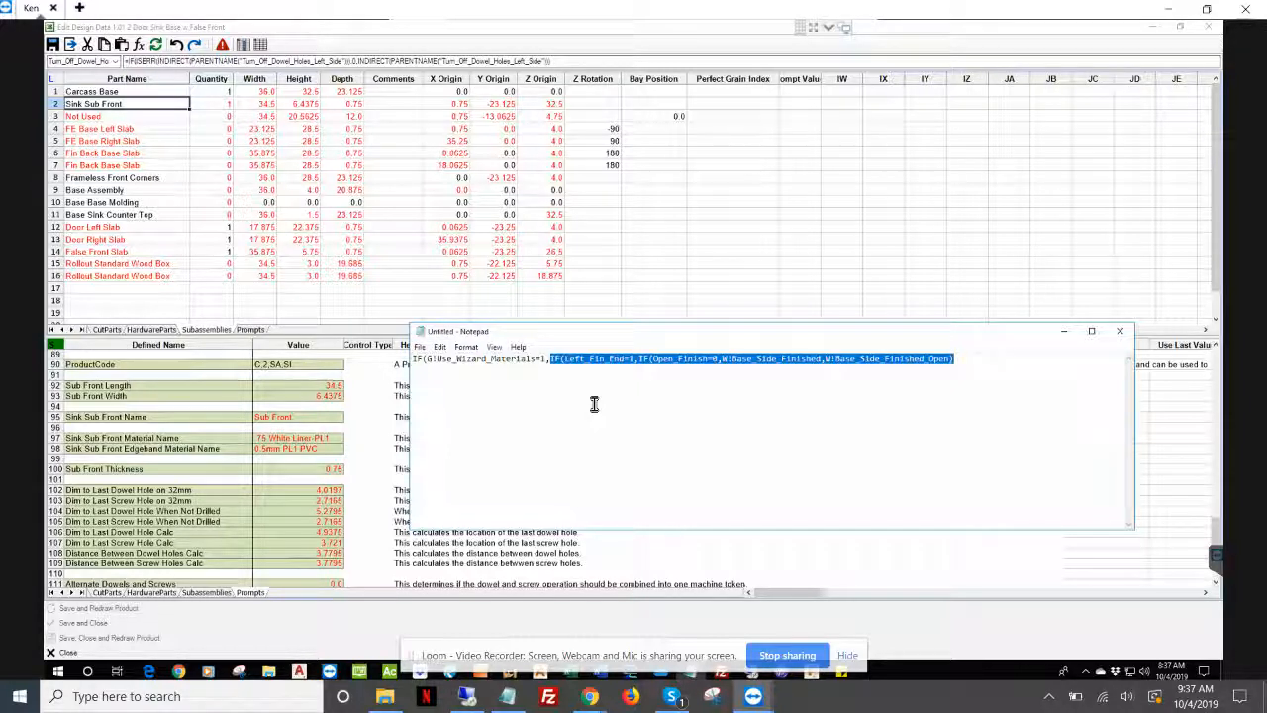
{"action": "type", "text": "vlookup("}
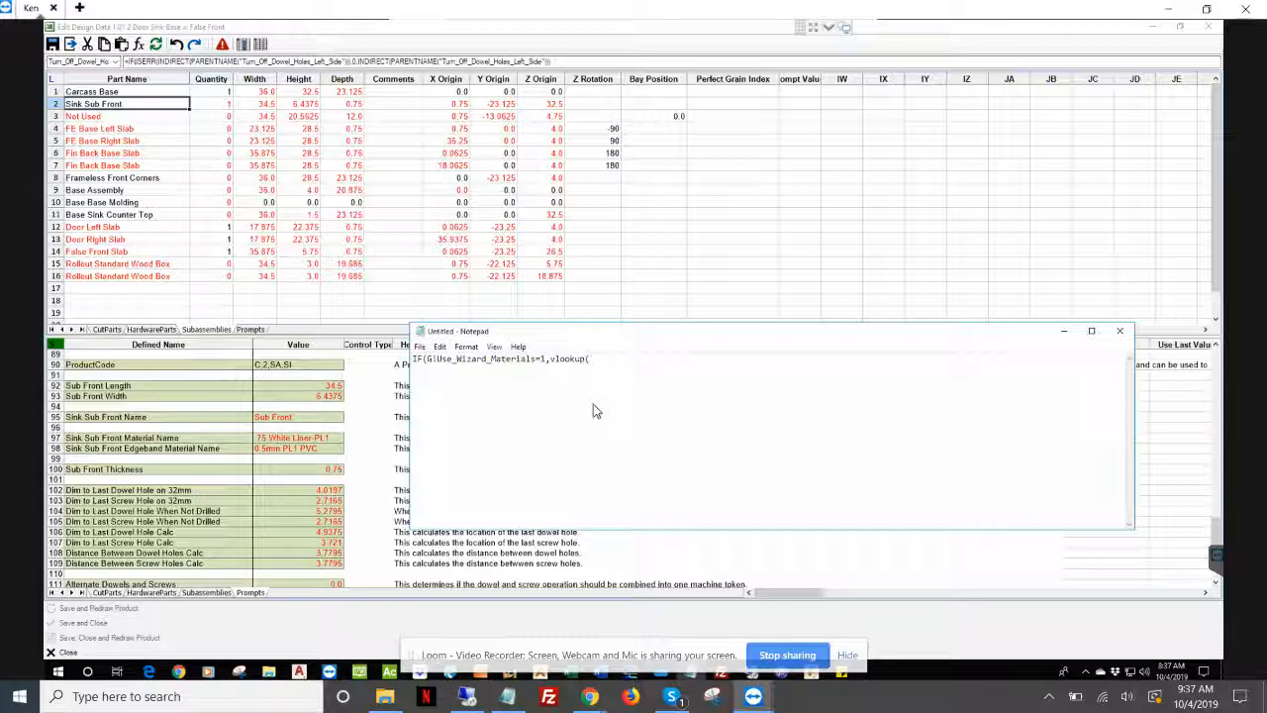
{"action": "type", "text": "G!axterior_material"}
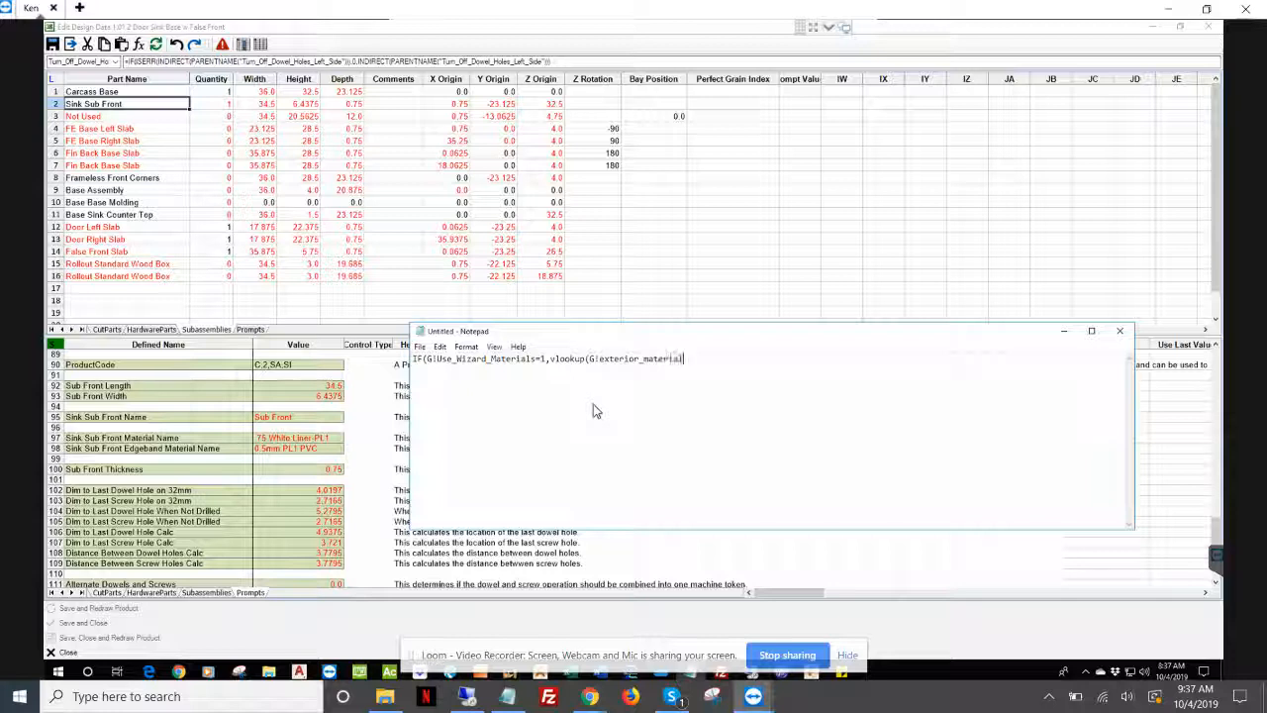
{"action": "type", "text": "_designation,G!cabinet_bo"}
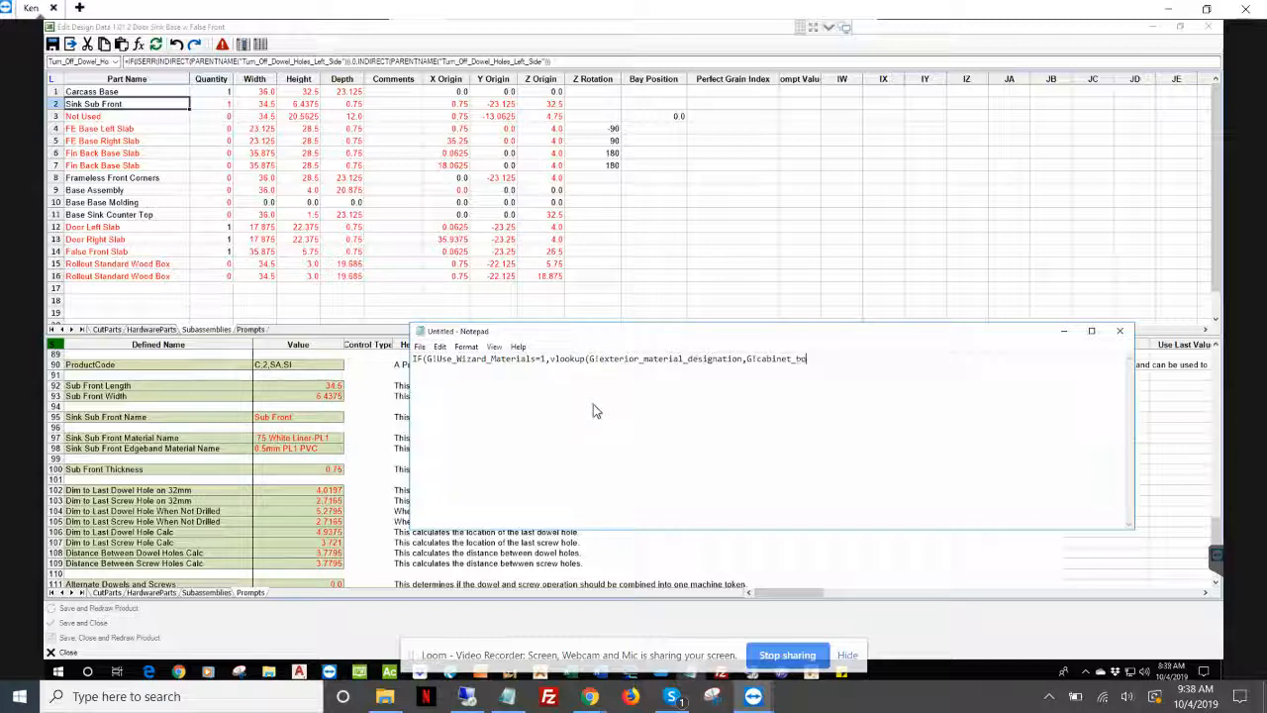
{"action": "type", "text": "dy_material),12,"}
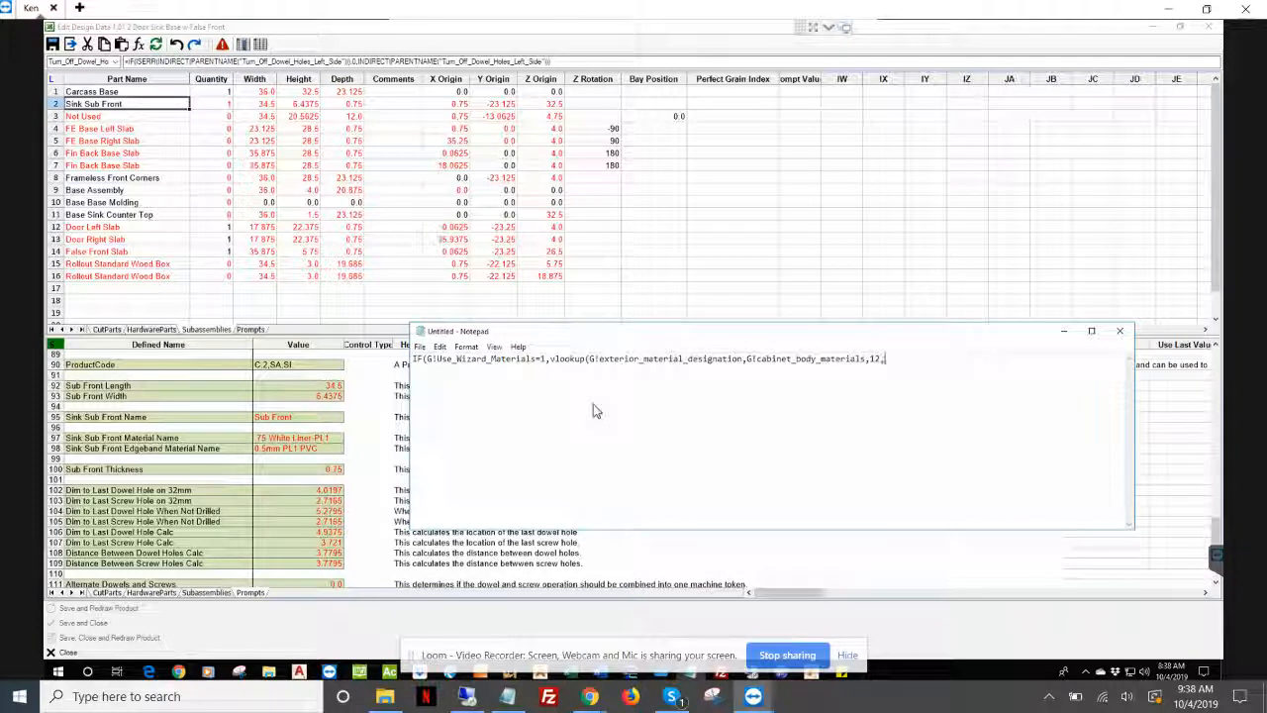
{"action": "type", "text": "false"}
- Copy the whole Notepad formula and insert it before M!Sink_Sub_Front in the Sink Sub Front Material Name value, completing the IF with M!Sink_Sub_Front as the alternative
{"action": "key", "text": "ctrl+a"}
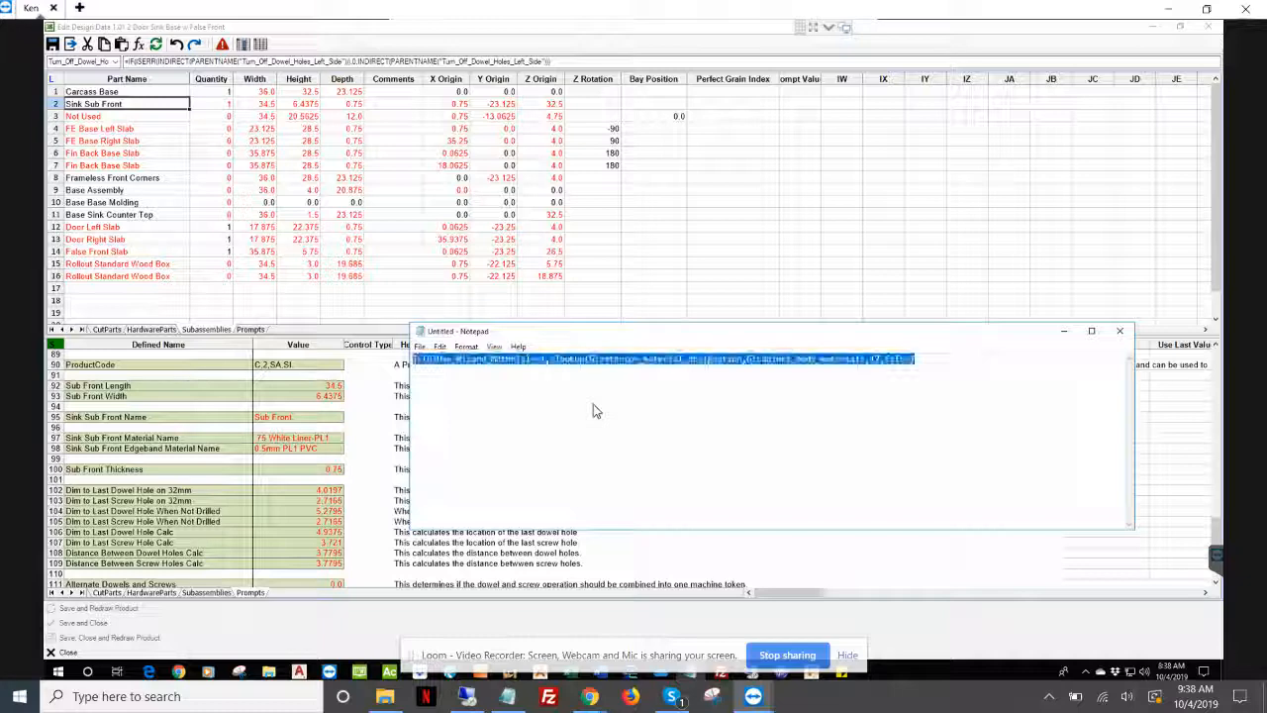
{"action": "left_click", "coordinate": [356, 437]}
{"action": "left_click", "coordinate": [331, 437]}
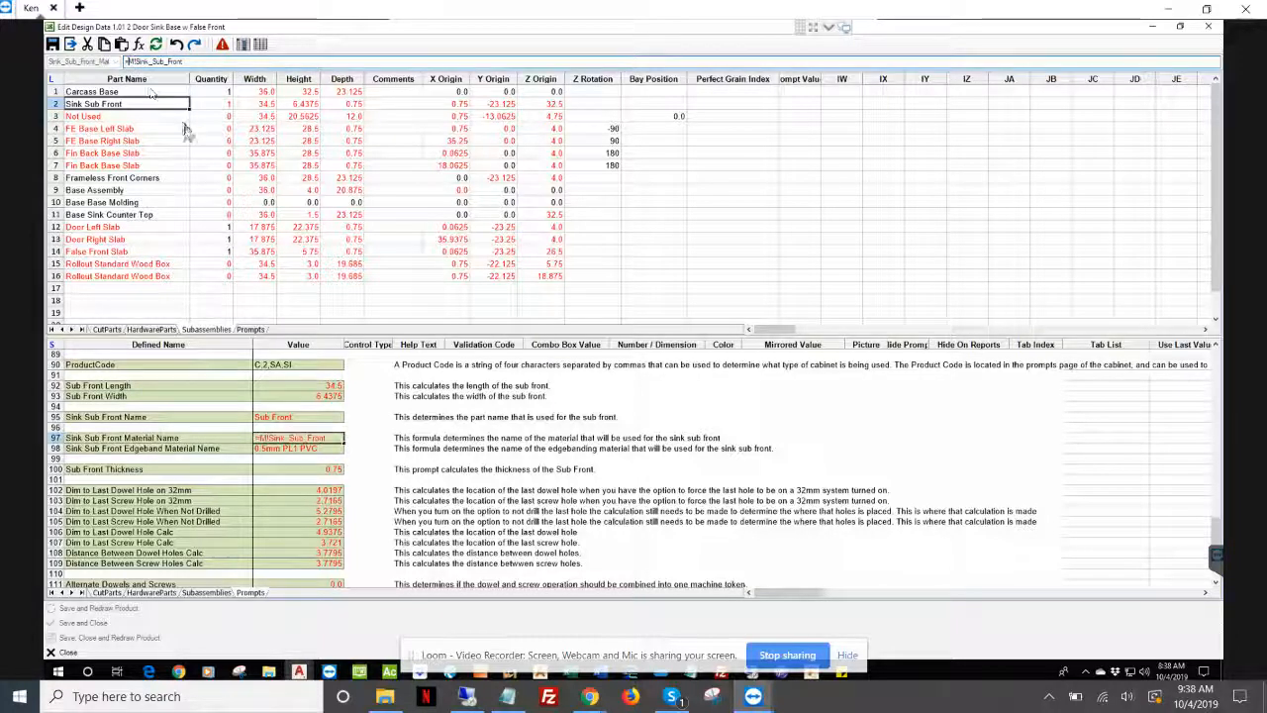
{"action": "key", "text": "ctrl+v"}
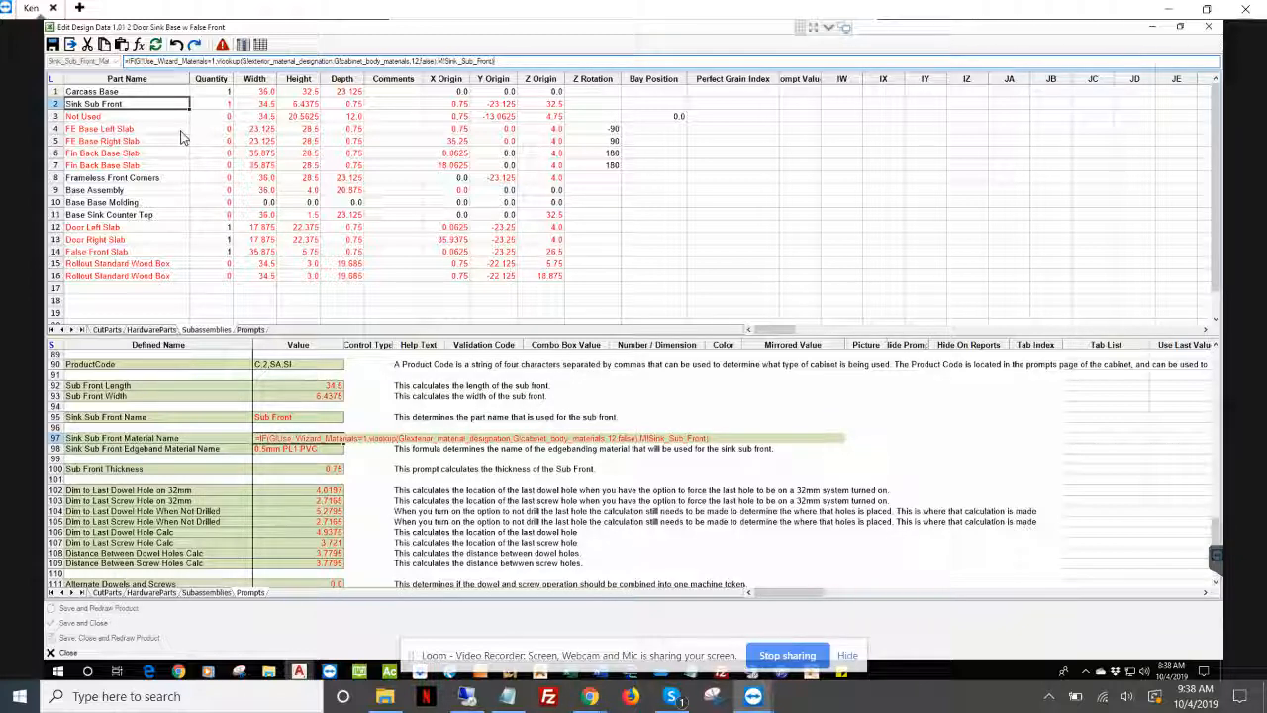
{"action": "key", "text": "Return"}
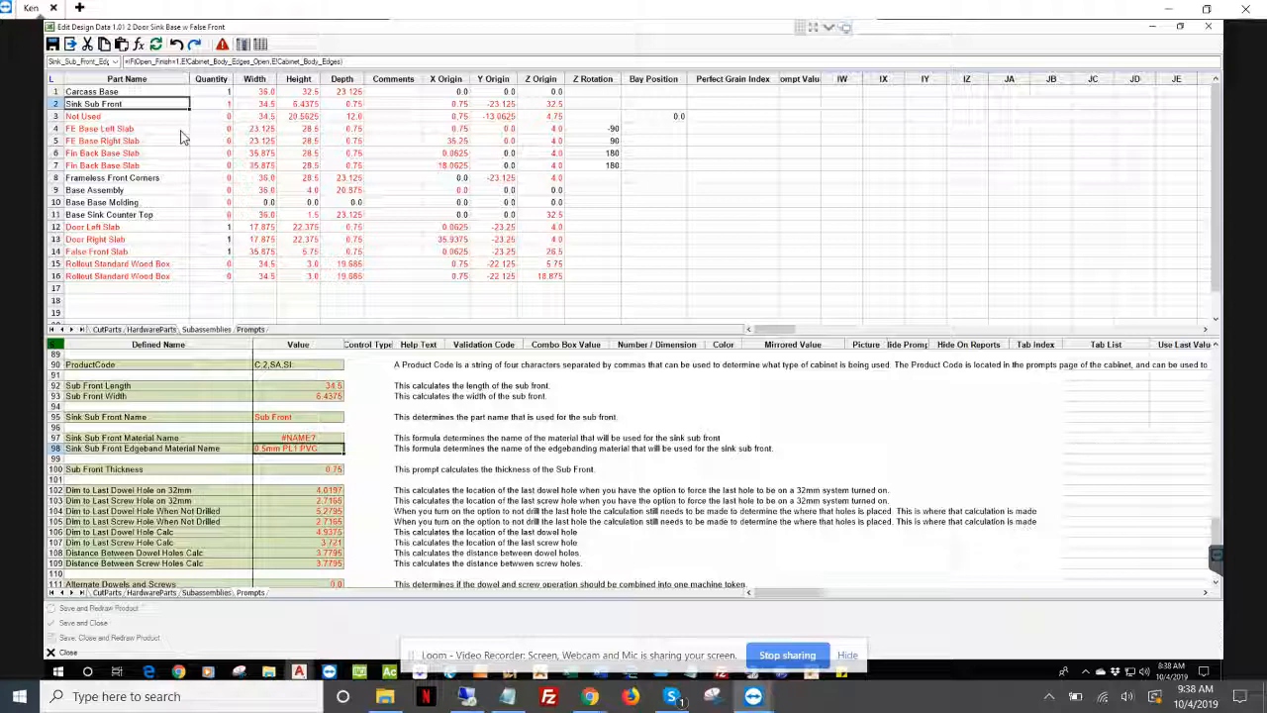
- Correct the lookup table reference in the Sink Sub Front Material Name formula to G!lookuptablecabinetbodymaterials
{"action": "key", "text": "Up"}
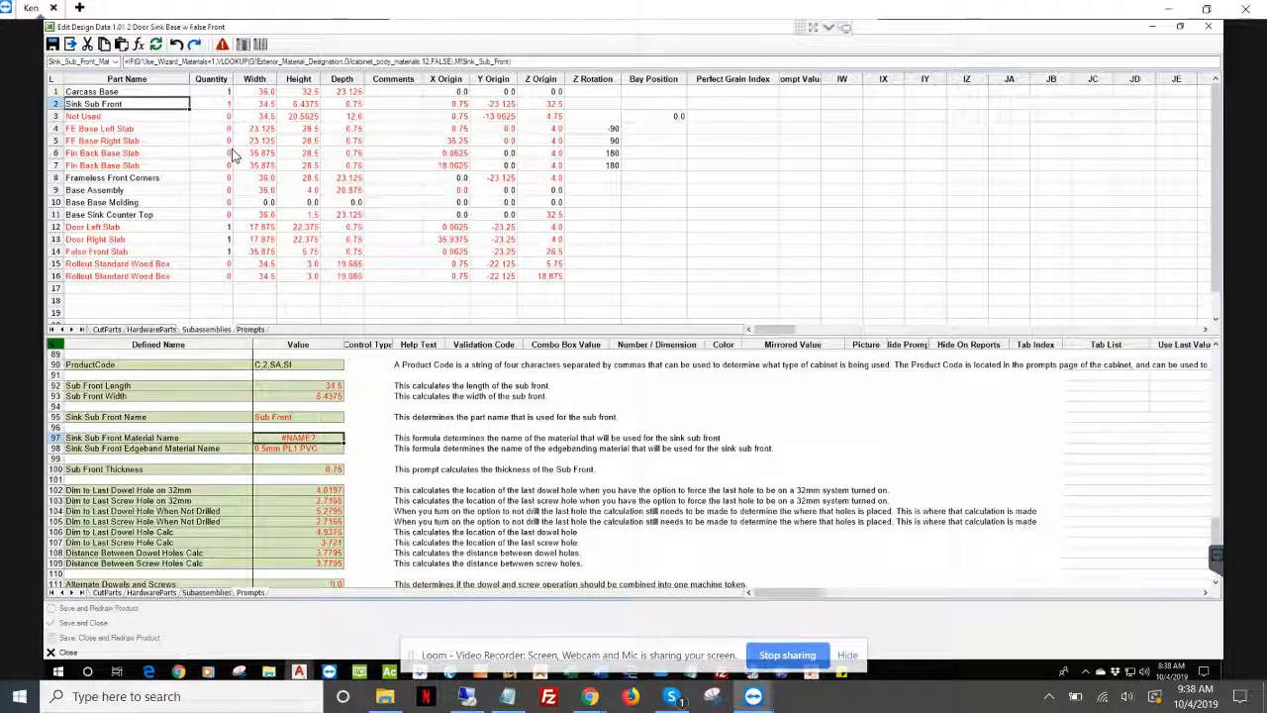
{"action": "left_click", "coordinate": [347, 62]}
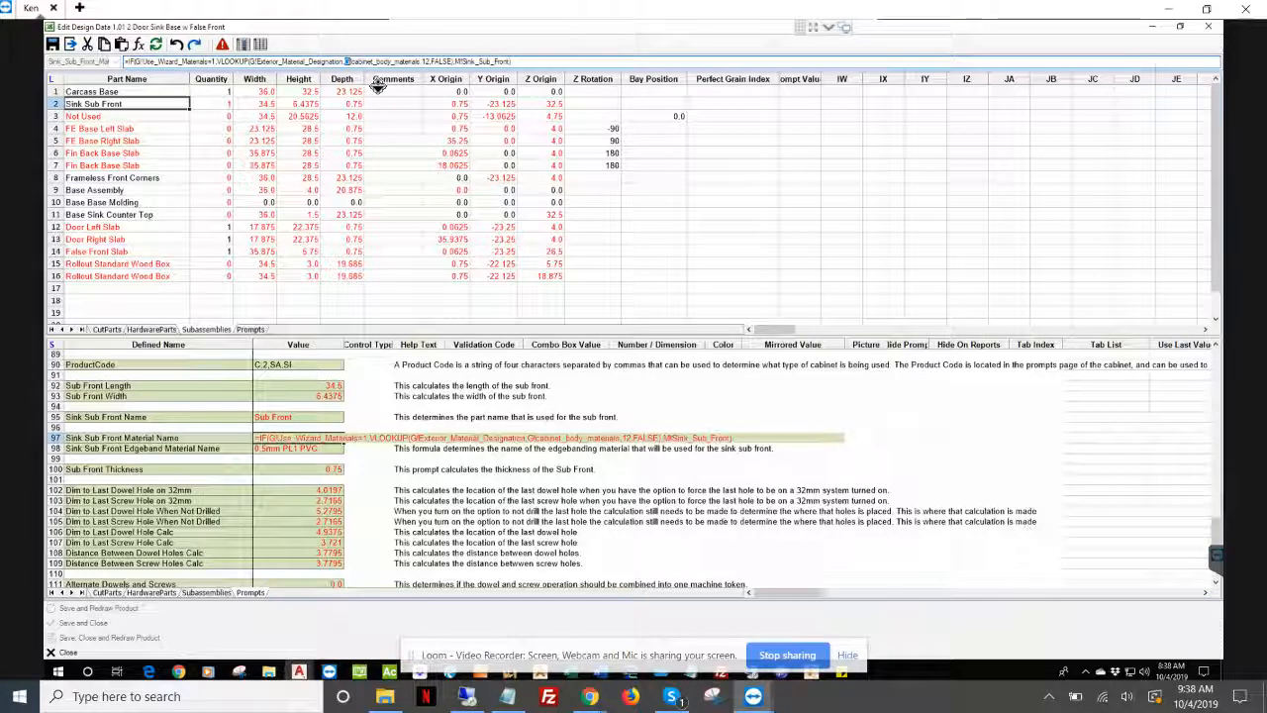
{"action": "type", "text": ")"}
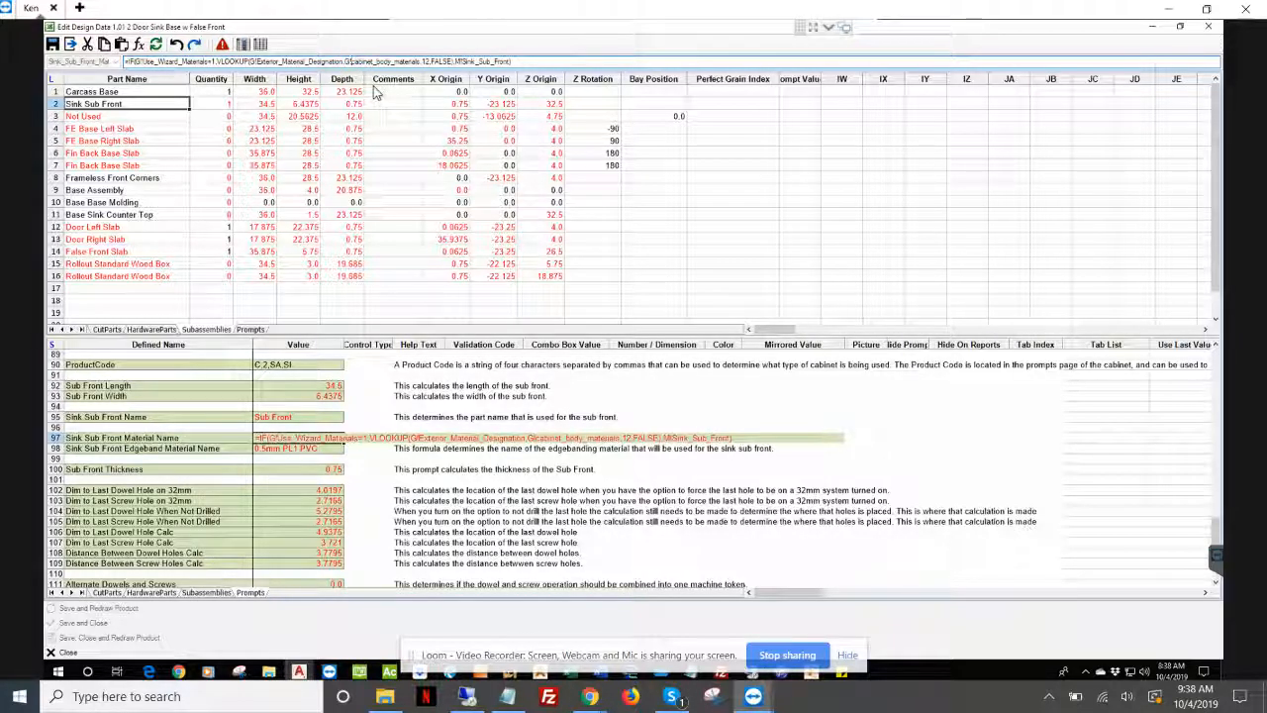
{"action": "type", "text": "lookuptab!"}
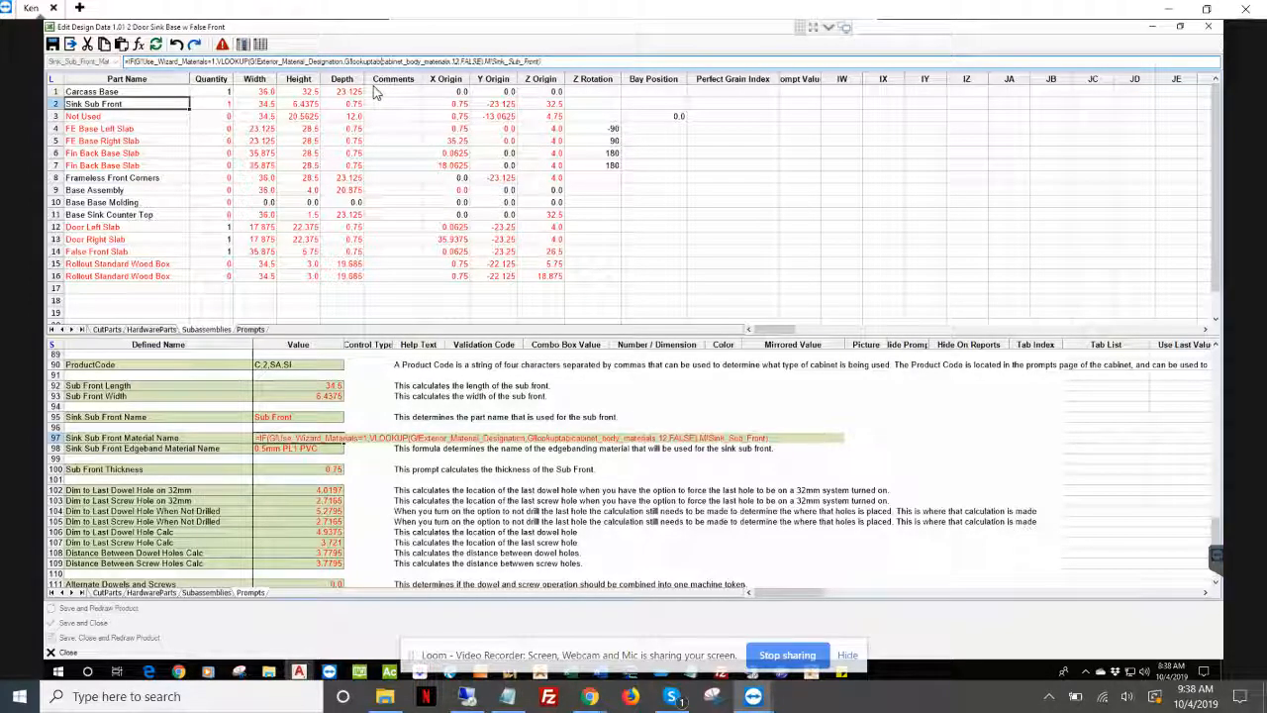
{"action": "type", "text": "le"}
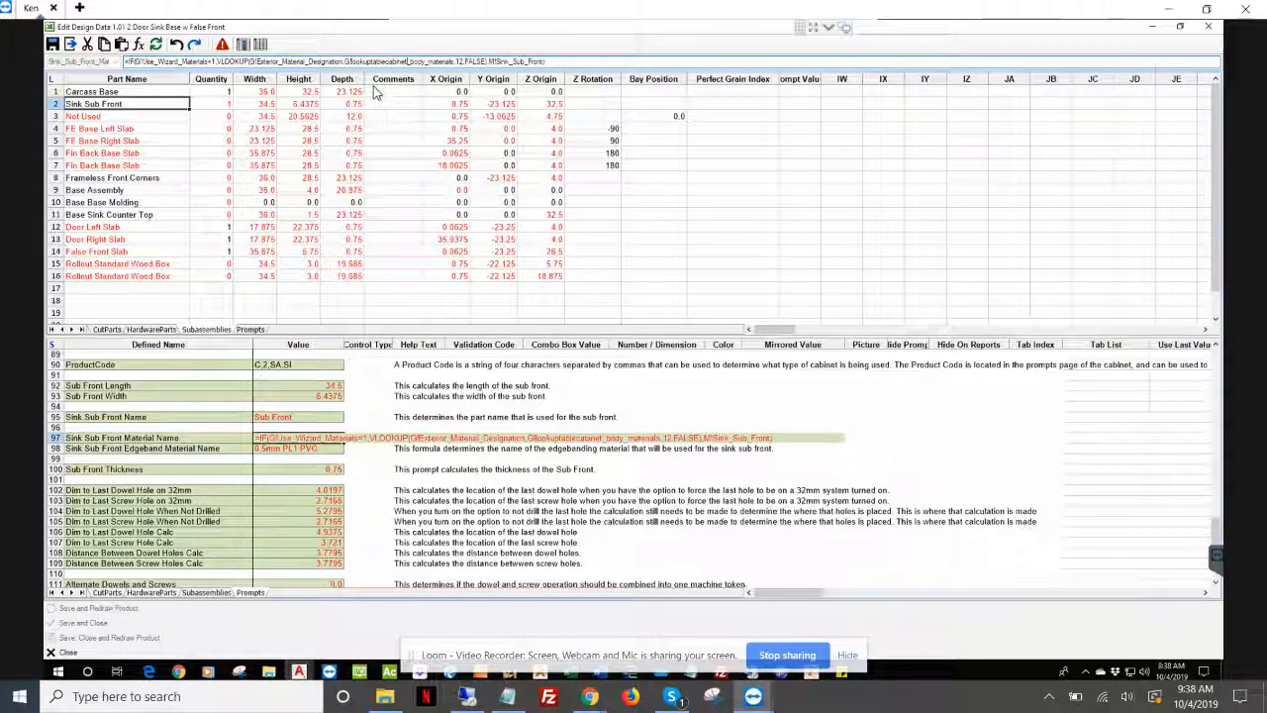
{"action": "key", "text": "Delete"}
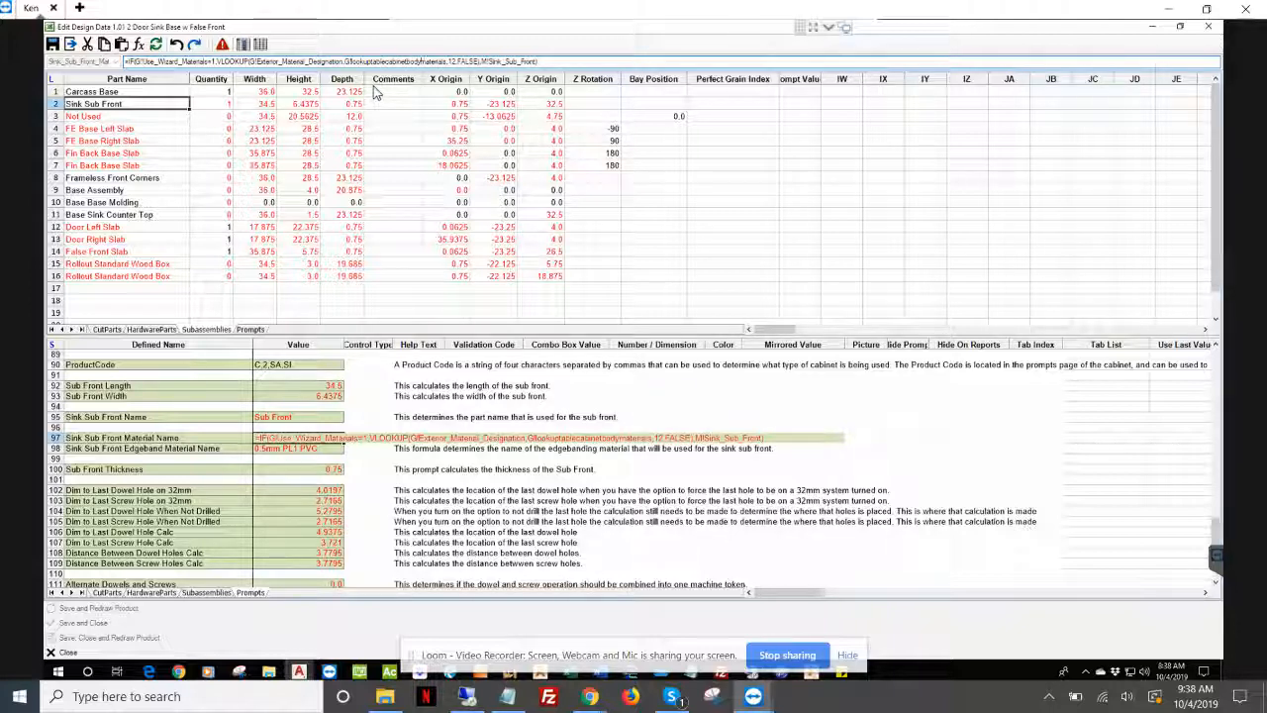
{"action": "key", "text": "Return"}
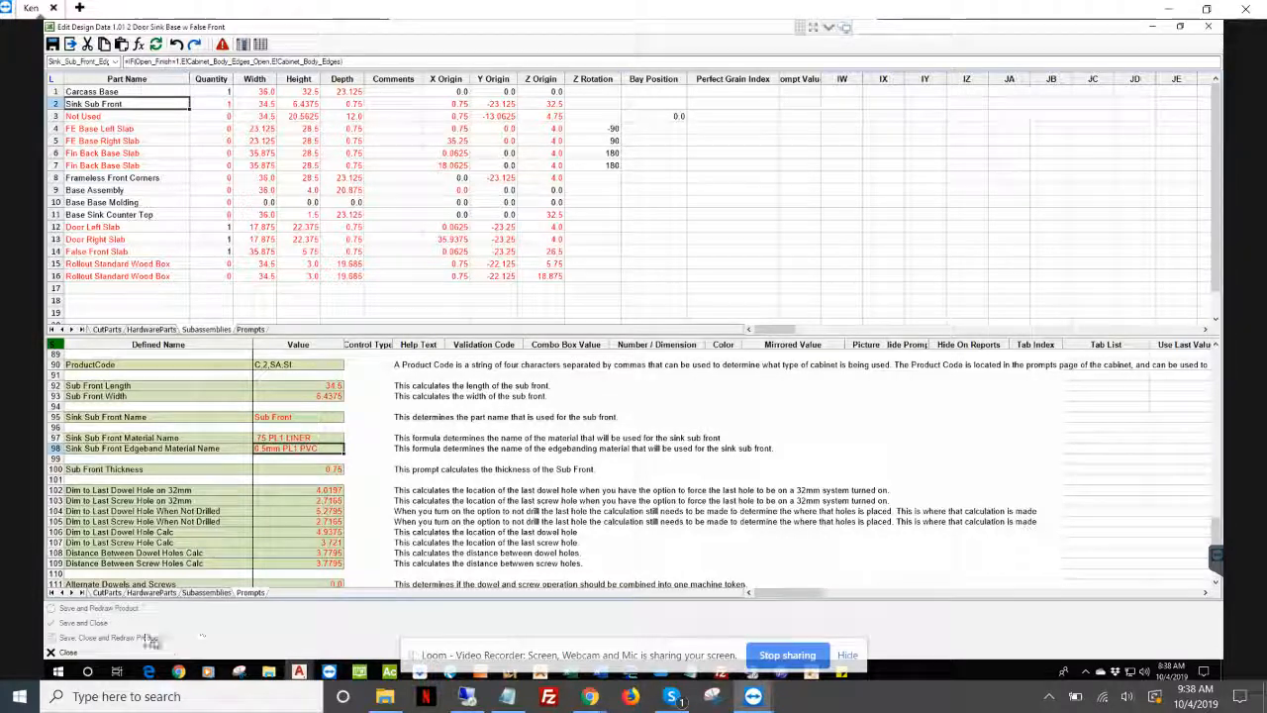
- Check the Sub Front's cut part material, and save the subassembly to the project with Overwrite Existing and to the library
{"action": "left_click", "coordinate": [107, 592]}
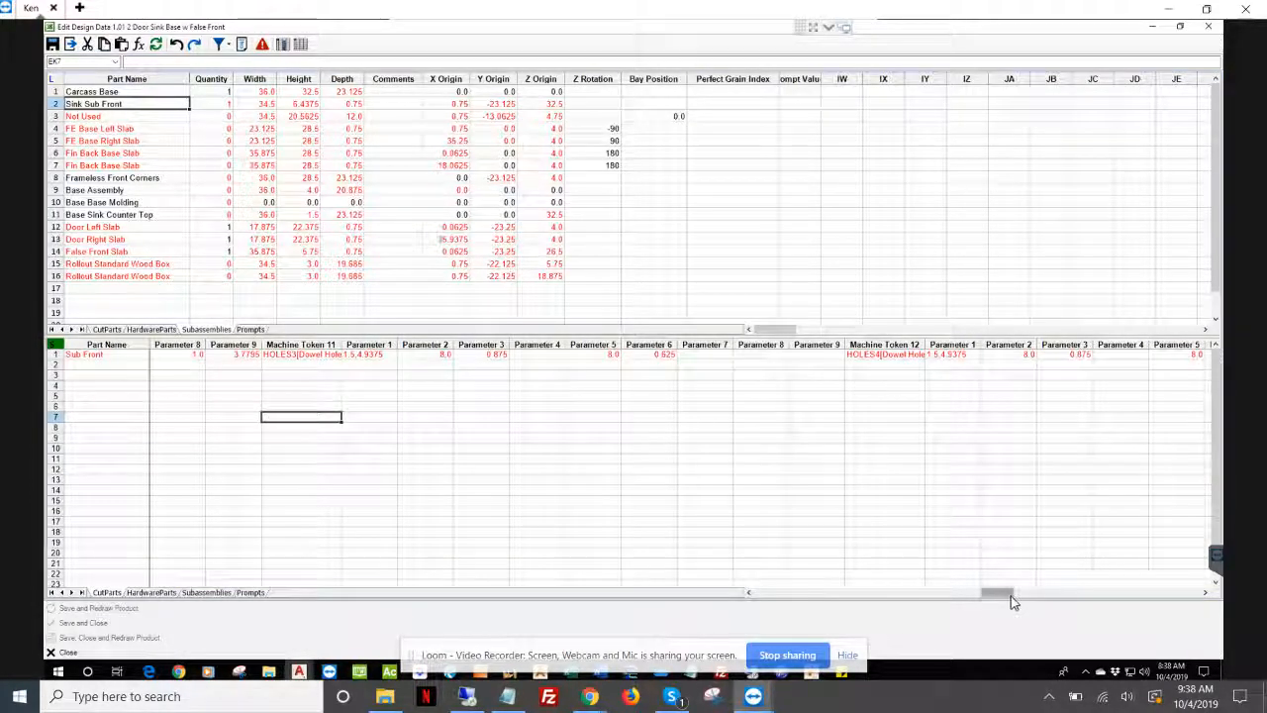
{"action": "left_click_drag", "start_coordinate": [1009, 594], "coordinate": [767, 592]}
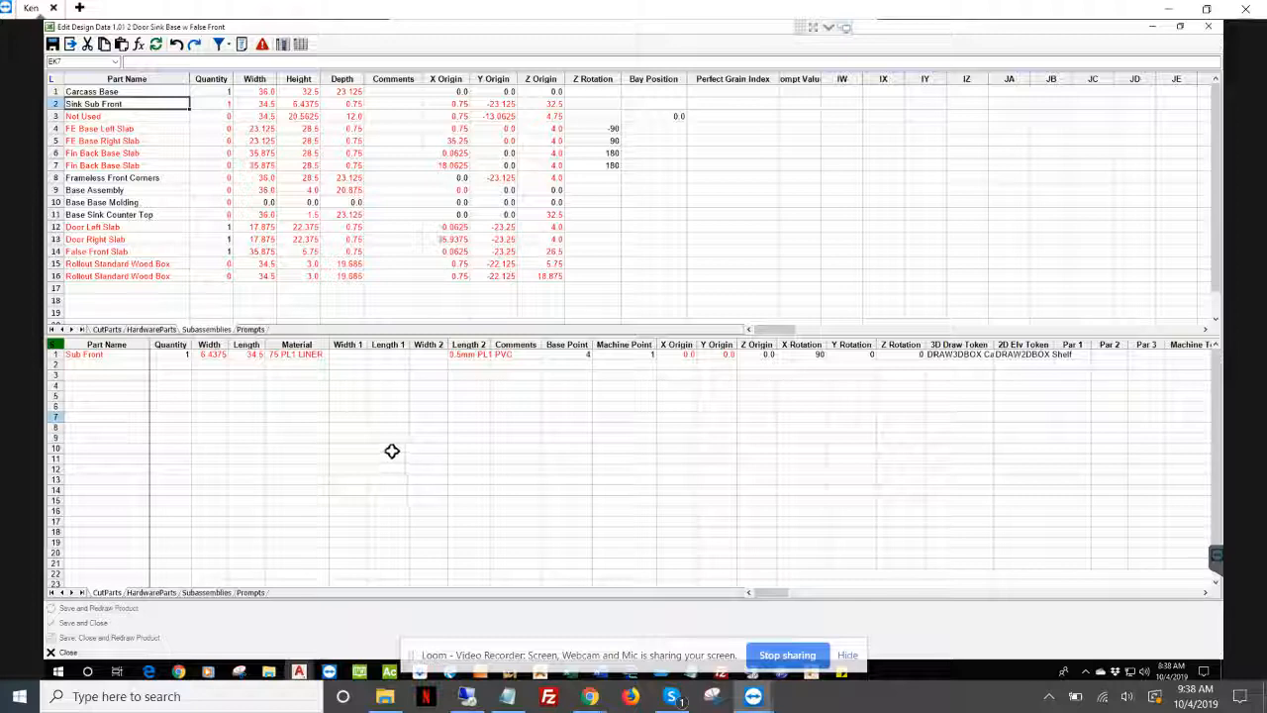
{"action": "left_click", "coordinate": [71, 44]}
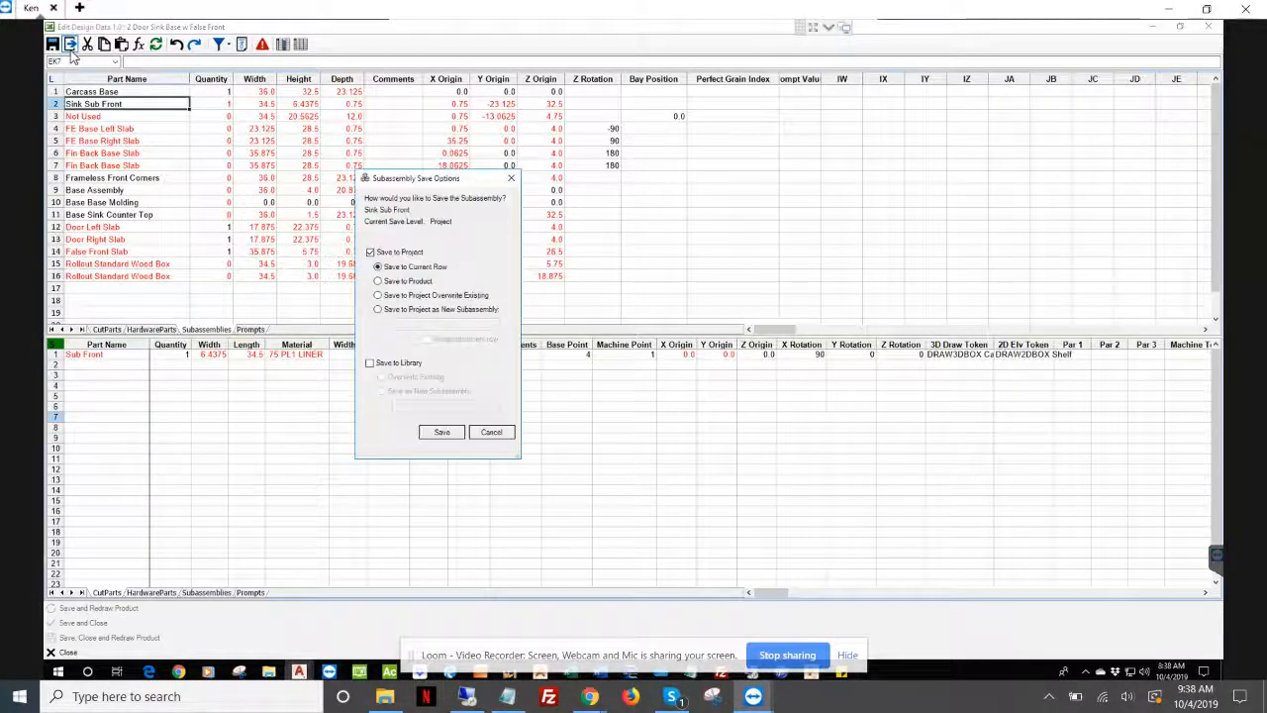
{"action": "left_click", "coordinate": [421, 295]}
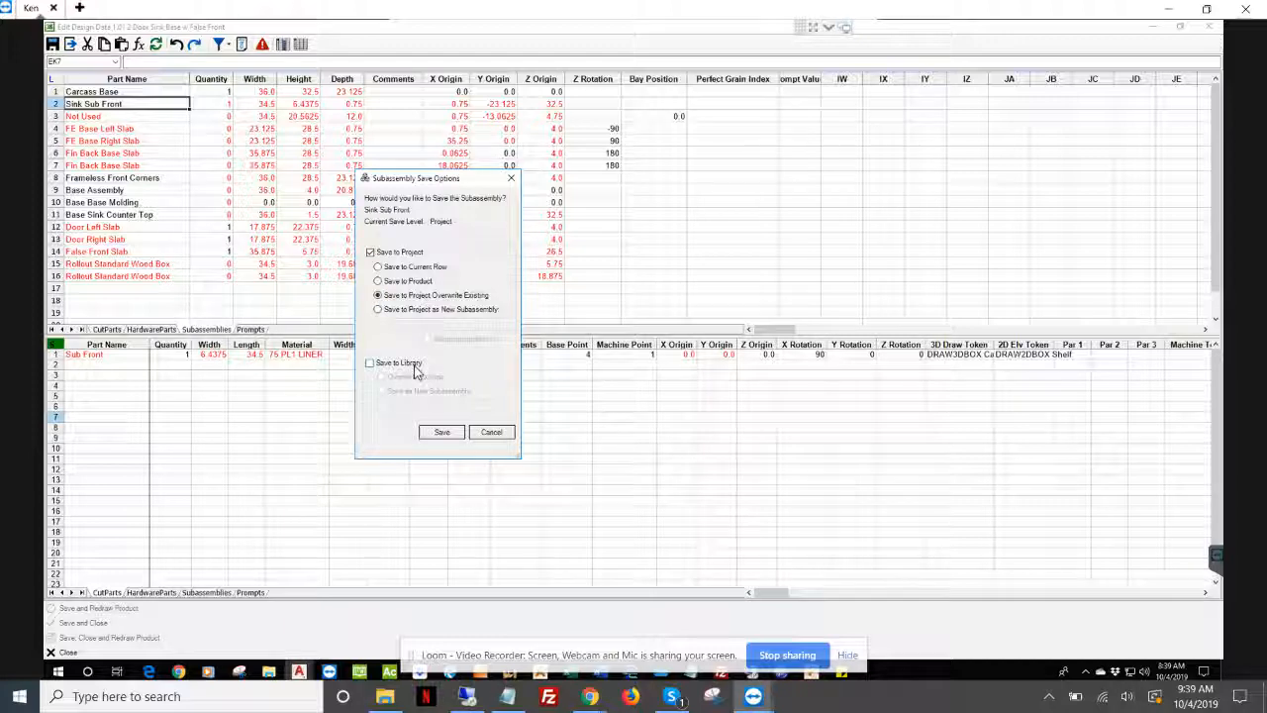
{"action": "left_click", "coordinate": [414, 364]}
{"action": "left_click", "coordinate": [442, 431]}
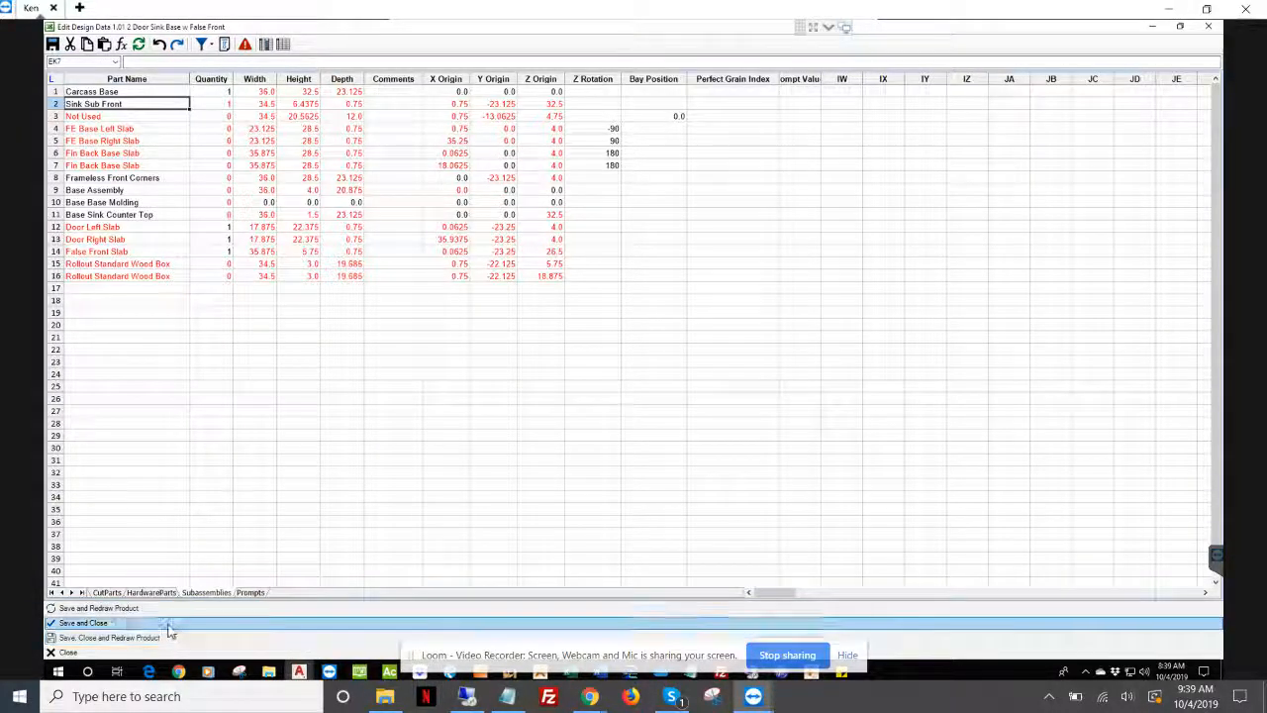
- Save and close the product's design data with a redraw, and minimize the Notepad window
{"action": "left_click", "coordinate": [170, 637]}
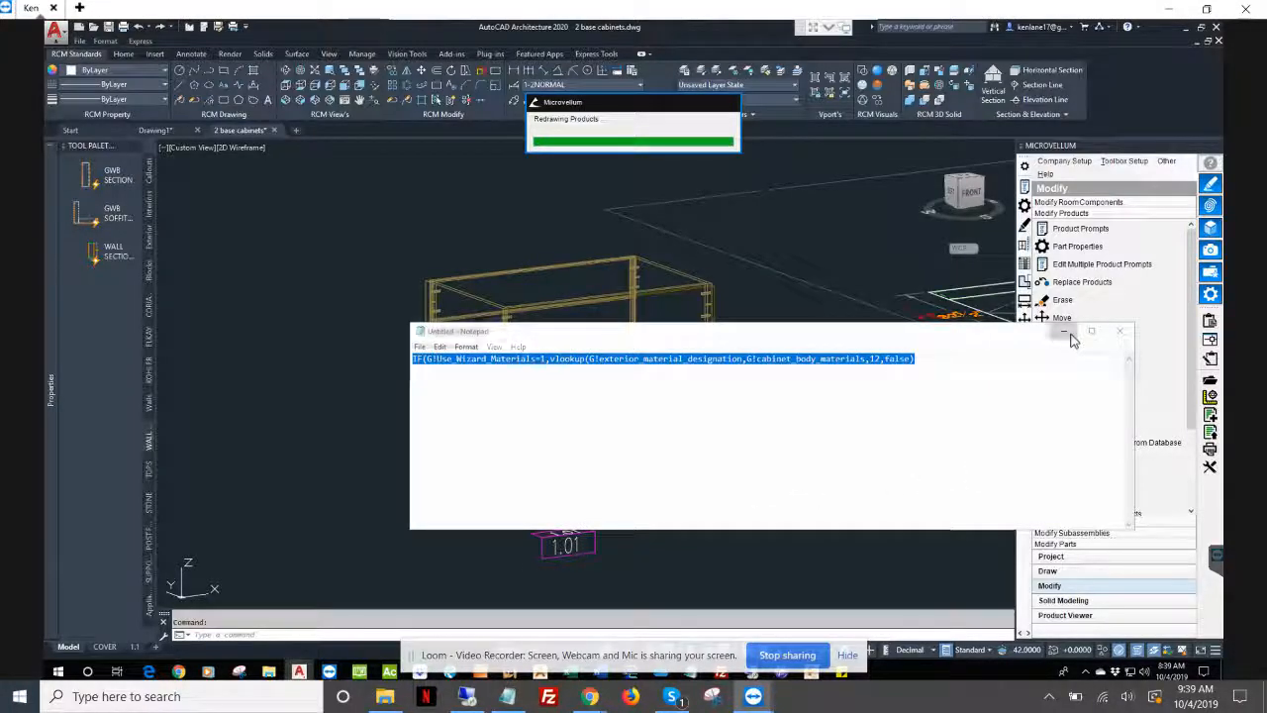
{"action": "left_click", "coordinate": [1069, 334]}
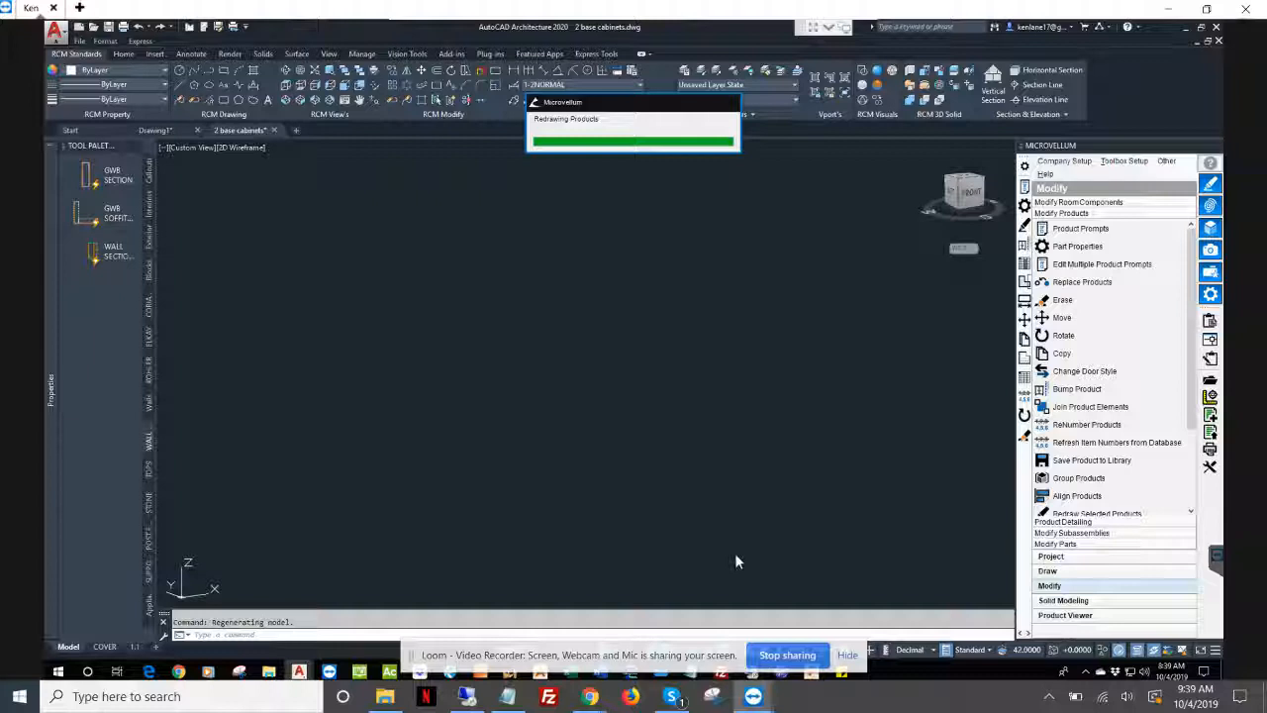